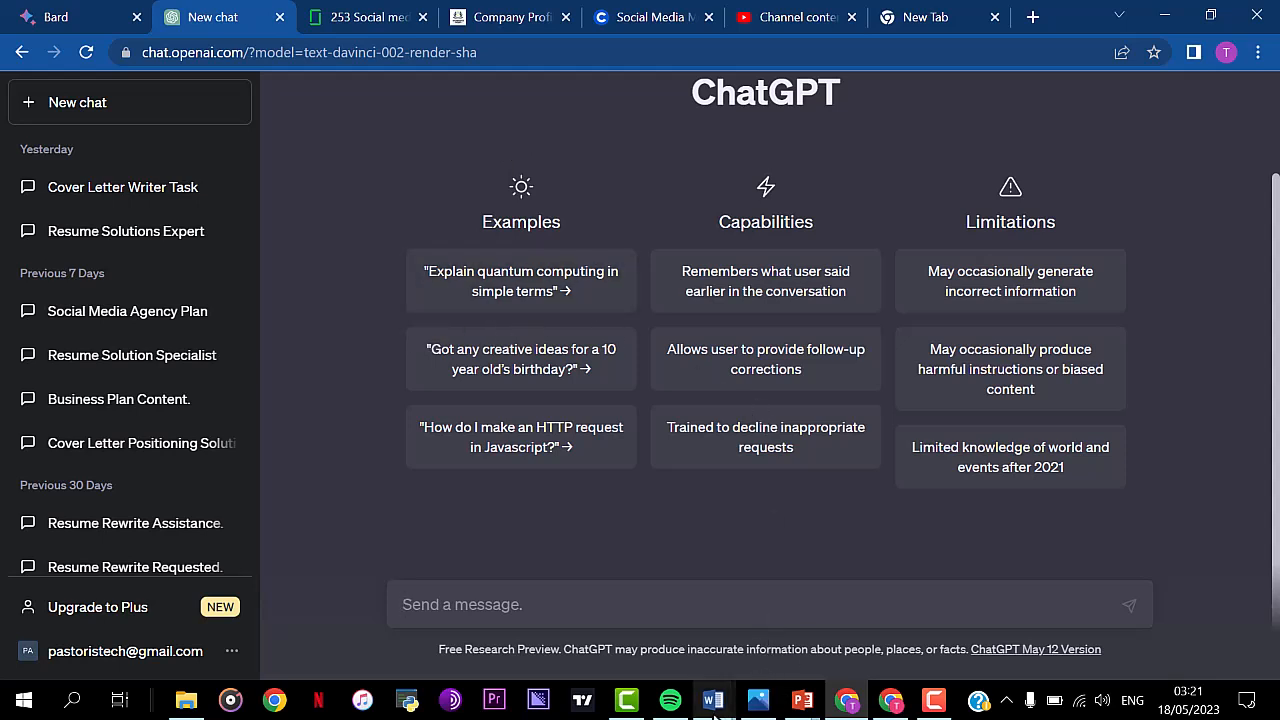
Step: Switch to the CHATGPT INSTRUCTION MANUAL document in Word and go back through its pages to the beginning
mouse_move(713, 705)
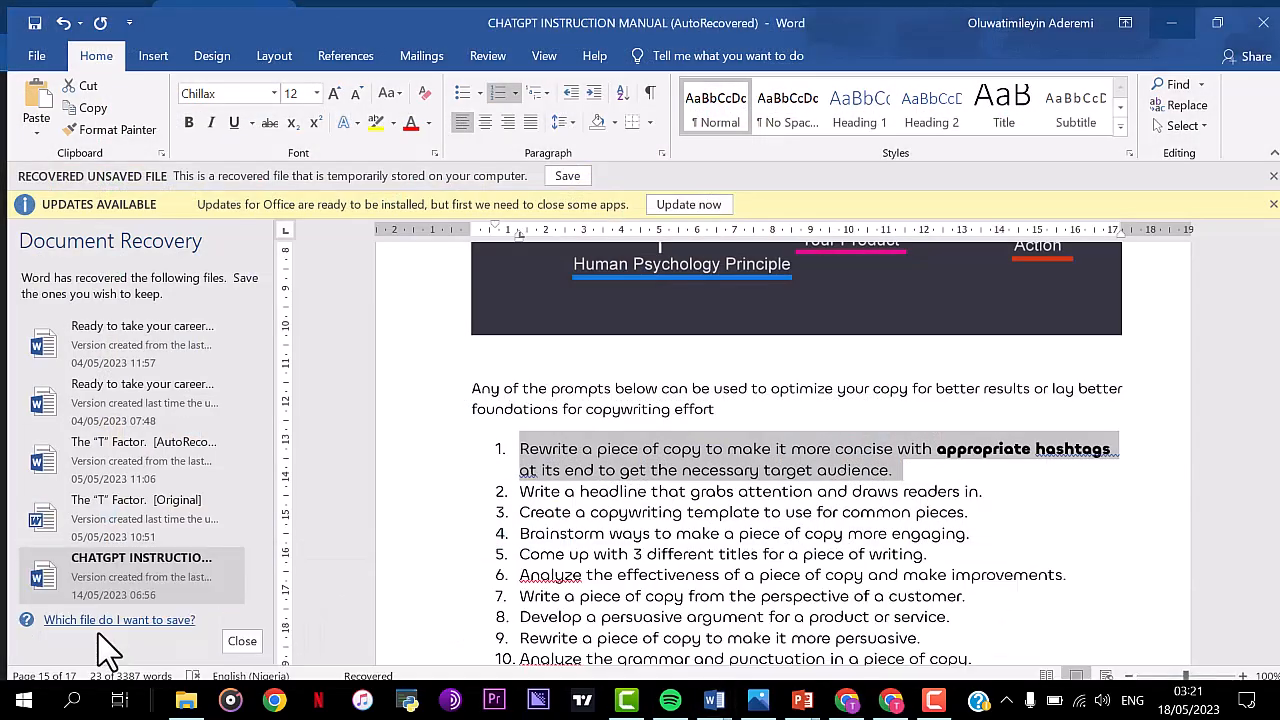
click(98, 633)
key(Page_Up)
key(Page_Up)
key(Page_Up)
key(Page_Up)
key(Page_Up)
key(Page_Up)
key(Page_Up)
key(Page_Up)
key(Page_Up)
key(Page_Up)
key(Page_Up)
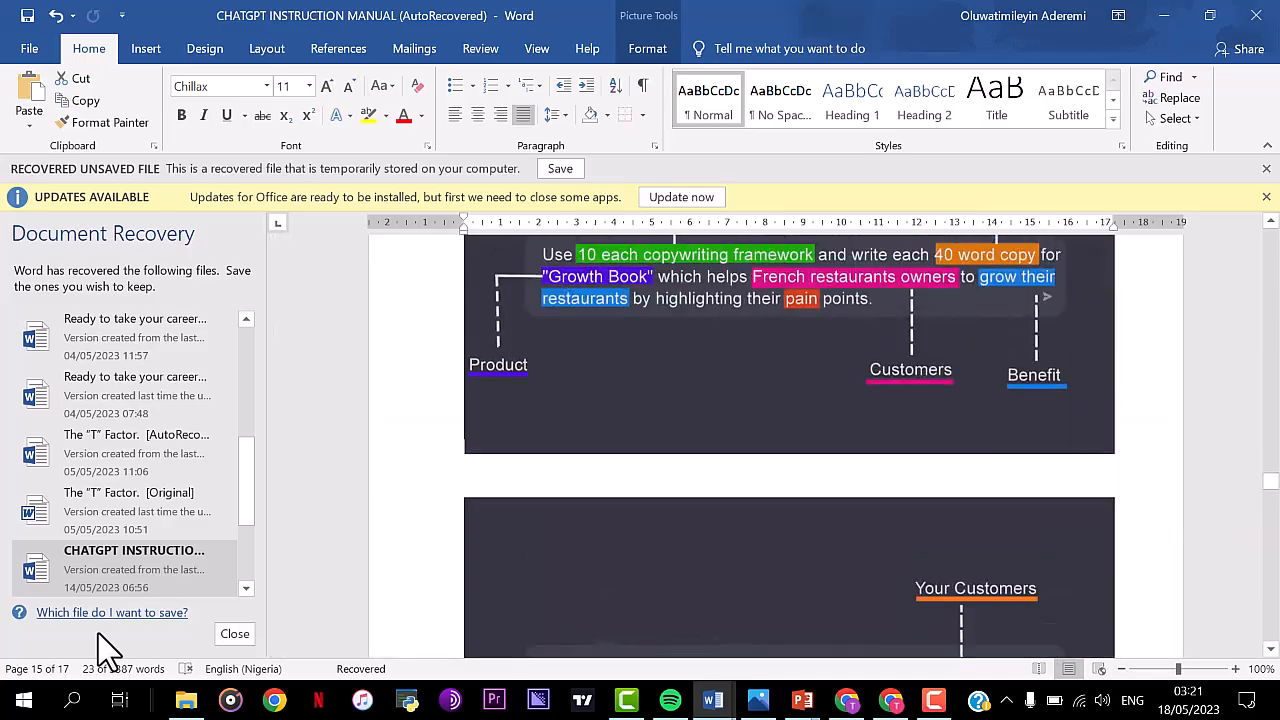
key(Page_Up)
key(Page_Up)
key(Page_Up)
key(Page_Up)
key(Page_Up)
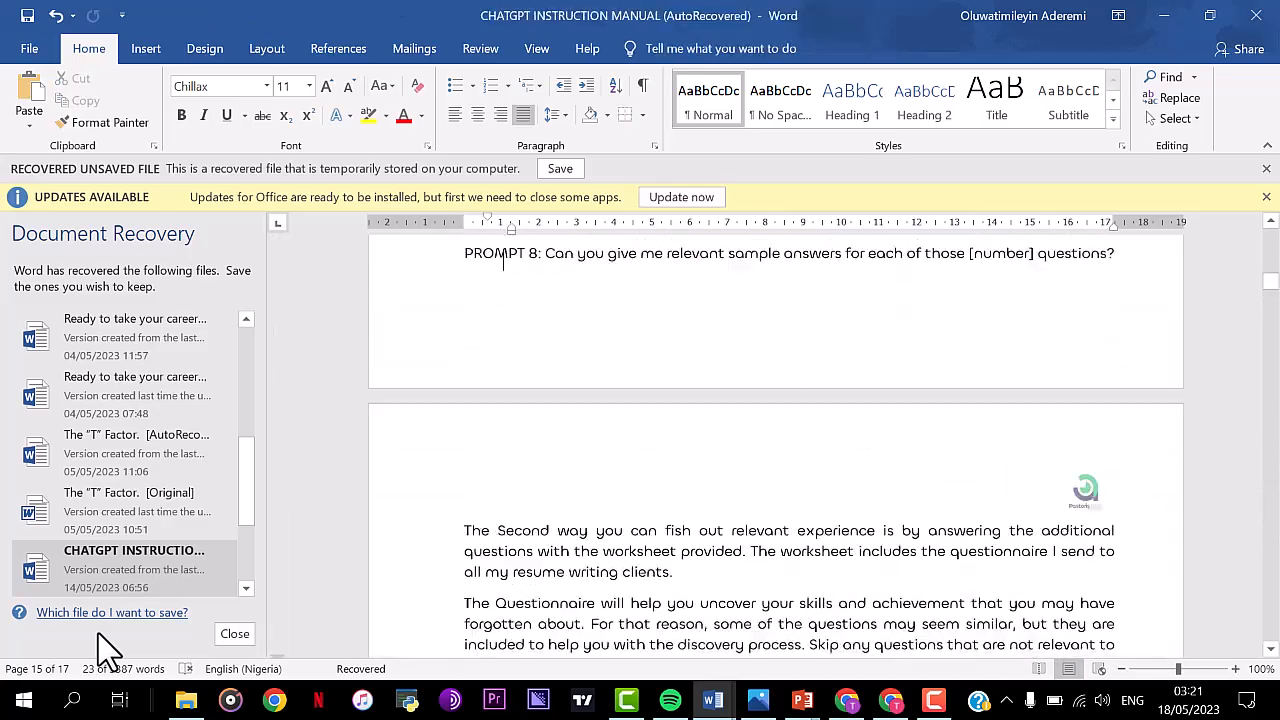
key(ctrl+Home)
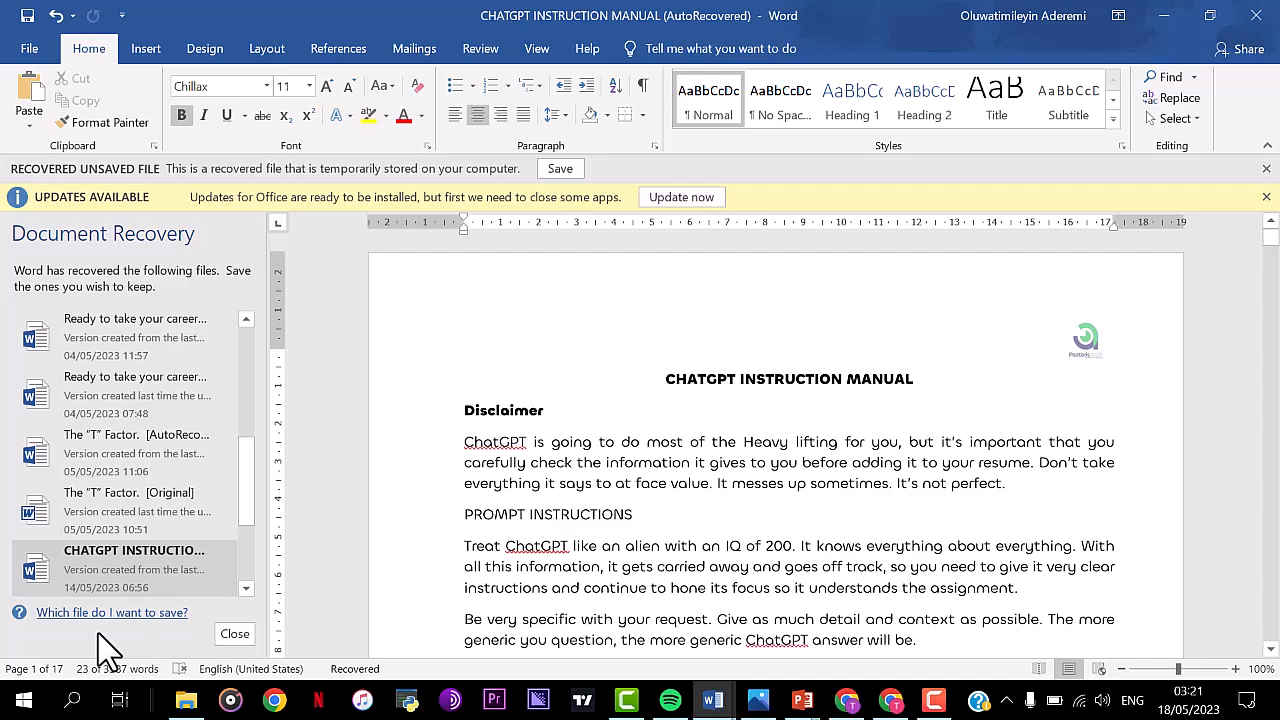
Step: Review the manual's prompt instructions and the start of the experienced resume-writing prompts, and return to ChatGPT in the browser
key(Page_Down)
key(Page_Down)
key(Page_Down)
key(Page_Up)
key(Up)
key(Up)
key(Up)
key(Up)
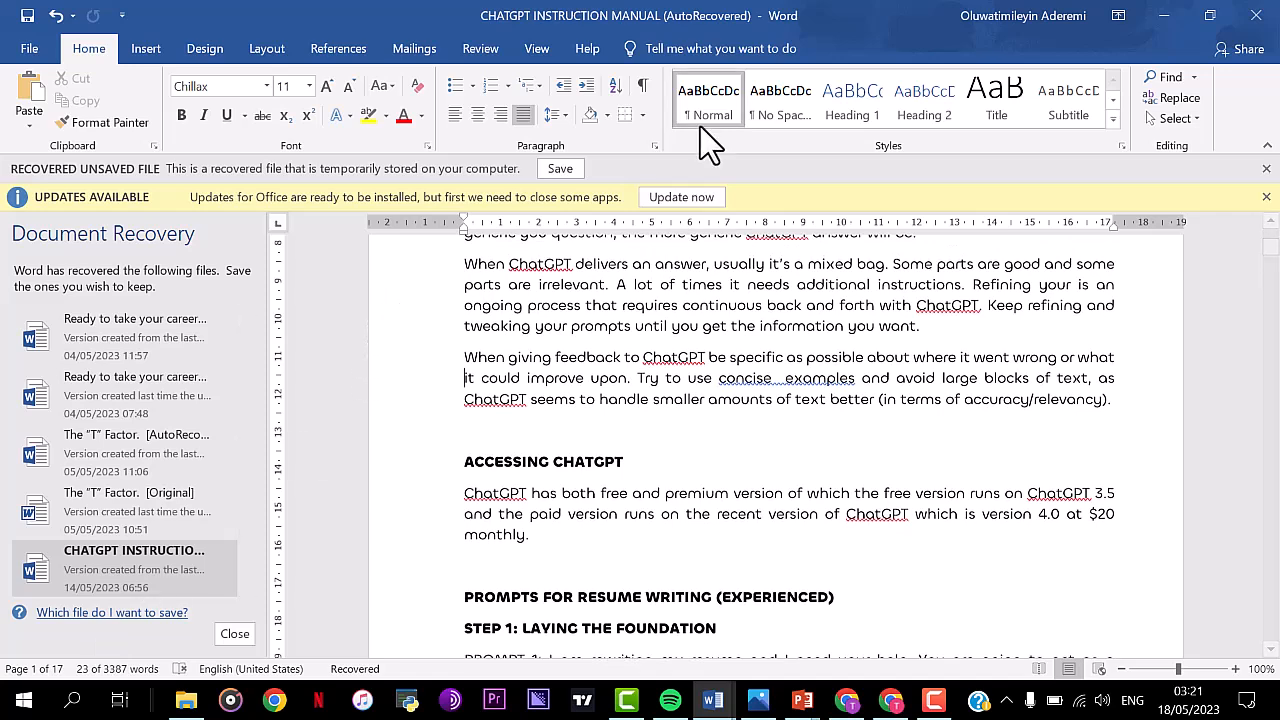
click(1175, 18)
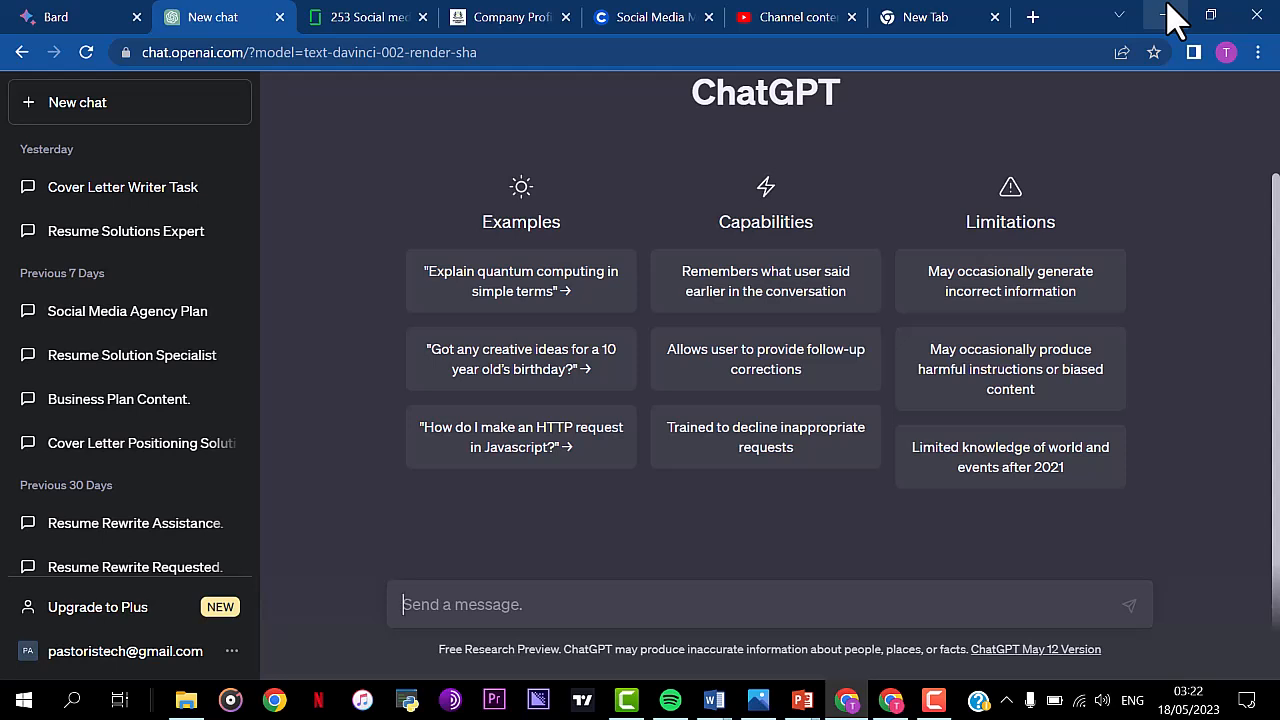
Step: Draft a prompt telling ChatGPT to act as a professional resume writer, tailor the experience to the target company, and memorize the instructions for the session
mouse_move(713, 703)
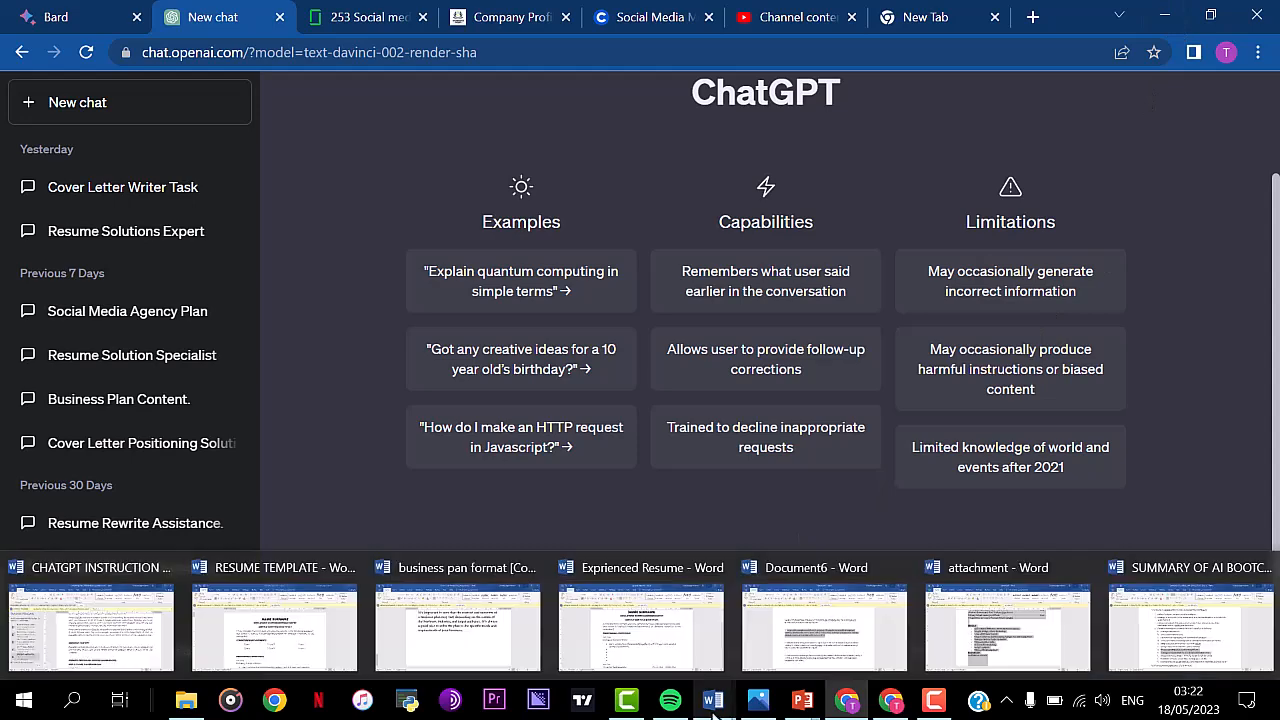
text(I am rewriting my resume and I need your help. You are going to act as a professional resume writer skilled in presenting information concisely, and using niche-appropriate language while avoiding redundancy and the use of Cliché terms. Your task is to position my experience as the solution to my target company’s problems tailoring it specifically so it’s obvious I can mange the main requirements of the Job. I want you to memorize these instructions for the duration of our session. Is that understood?)
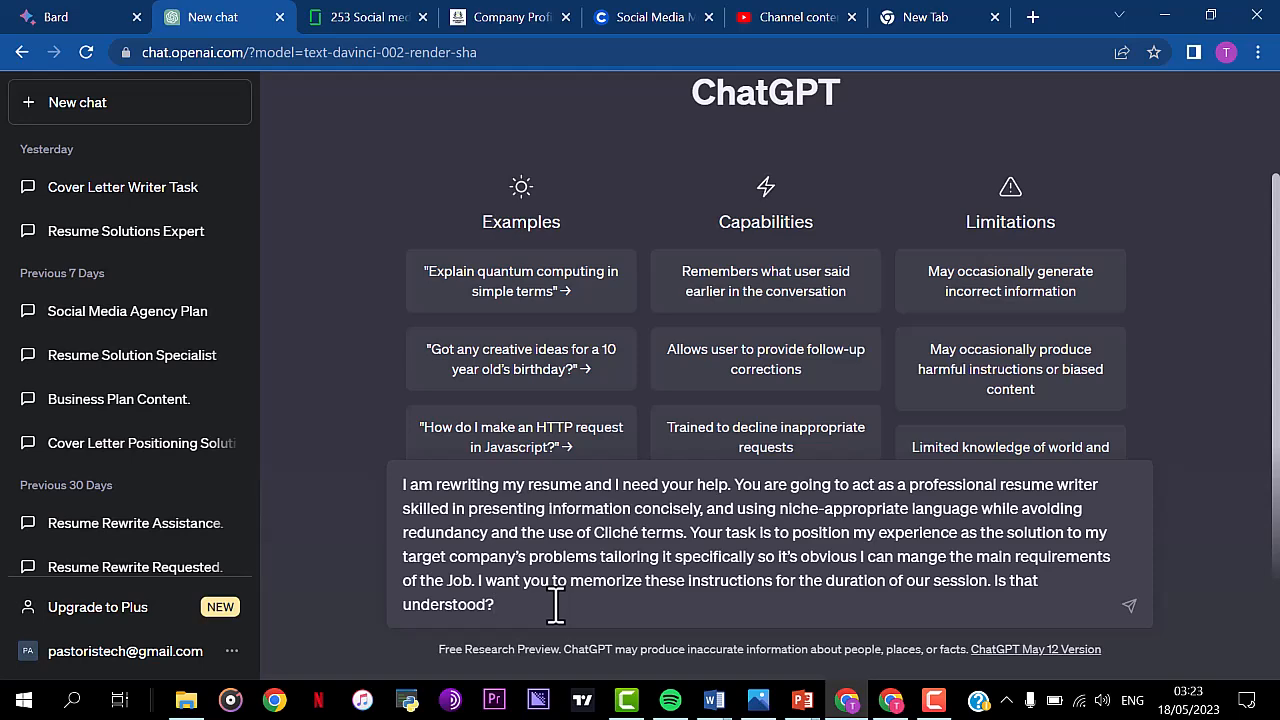
Step: Check the Highbridge Homes Digital and Social Media Manager listing on Glassdoor and return to the drafted ChatGPT prompt
click(335, 17)
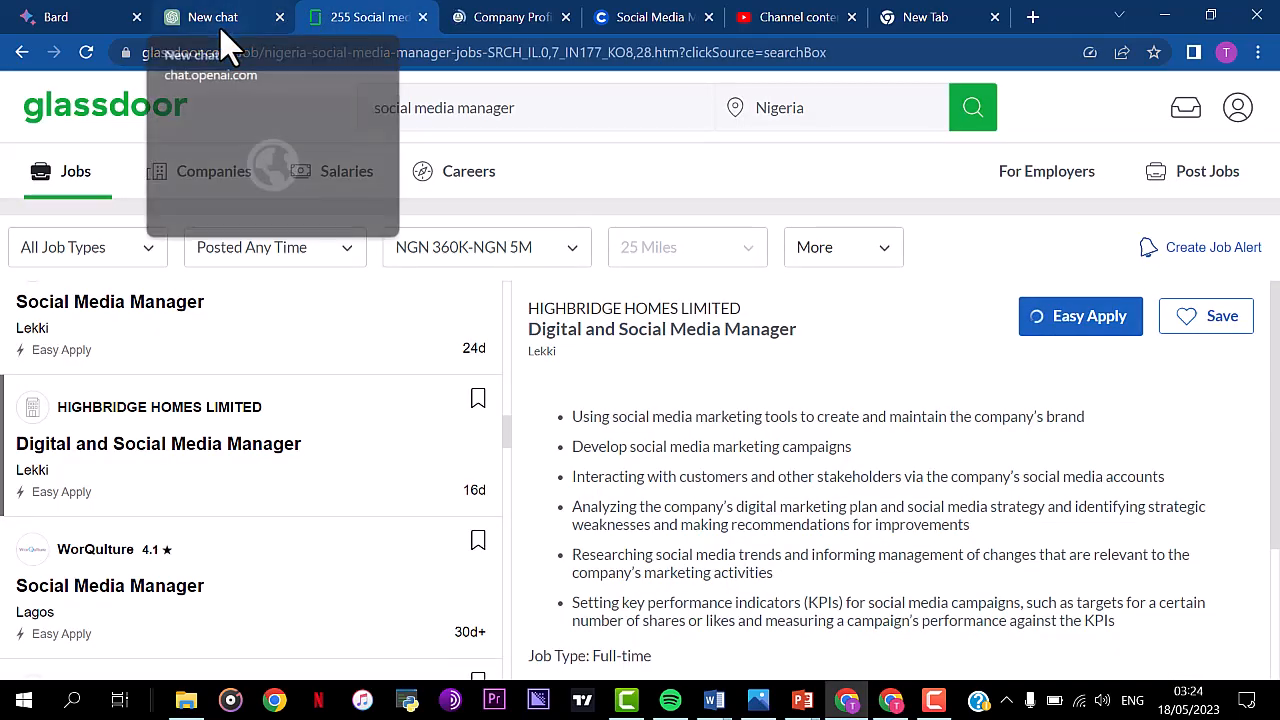
click(222, 20)
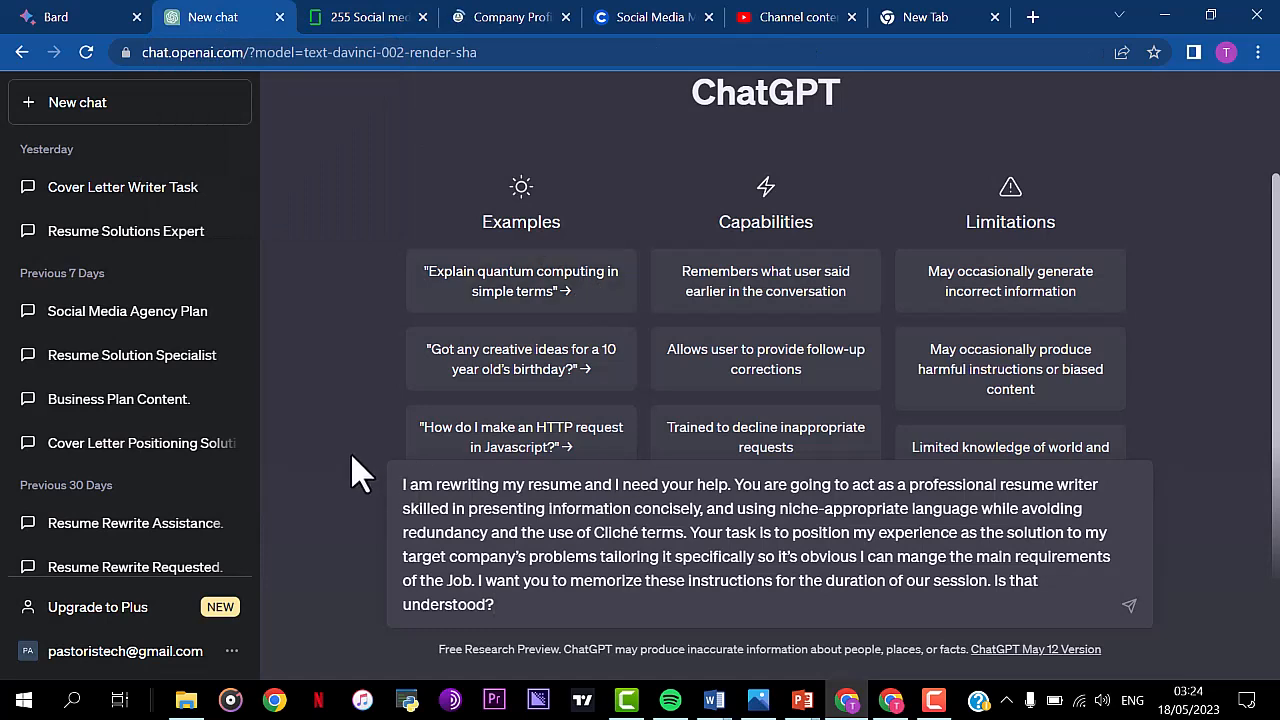
click(386, 22)
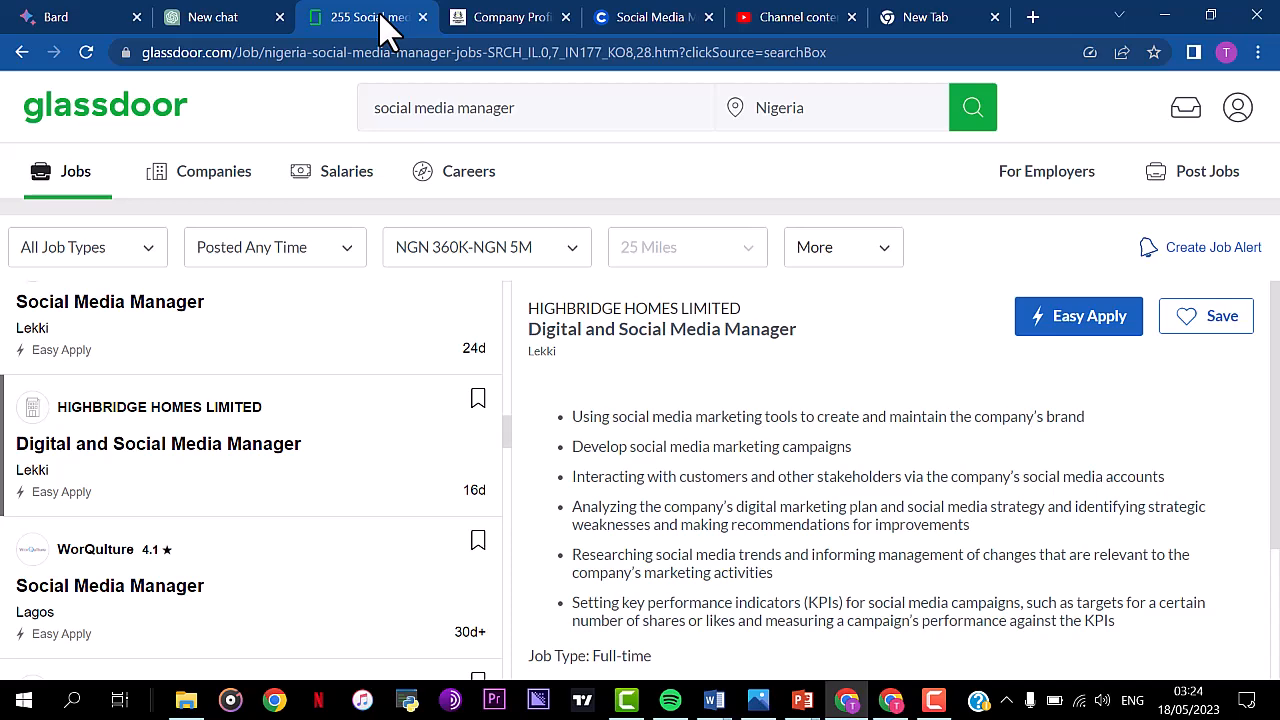
click(200, 22)
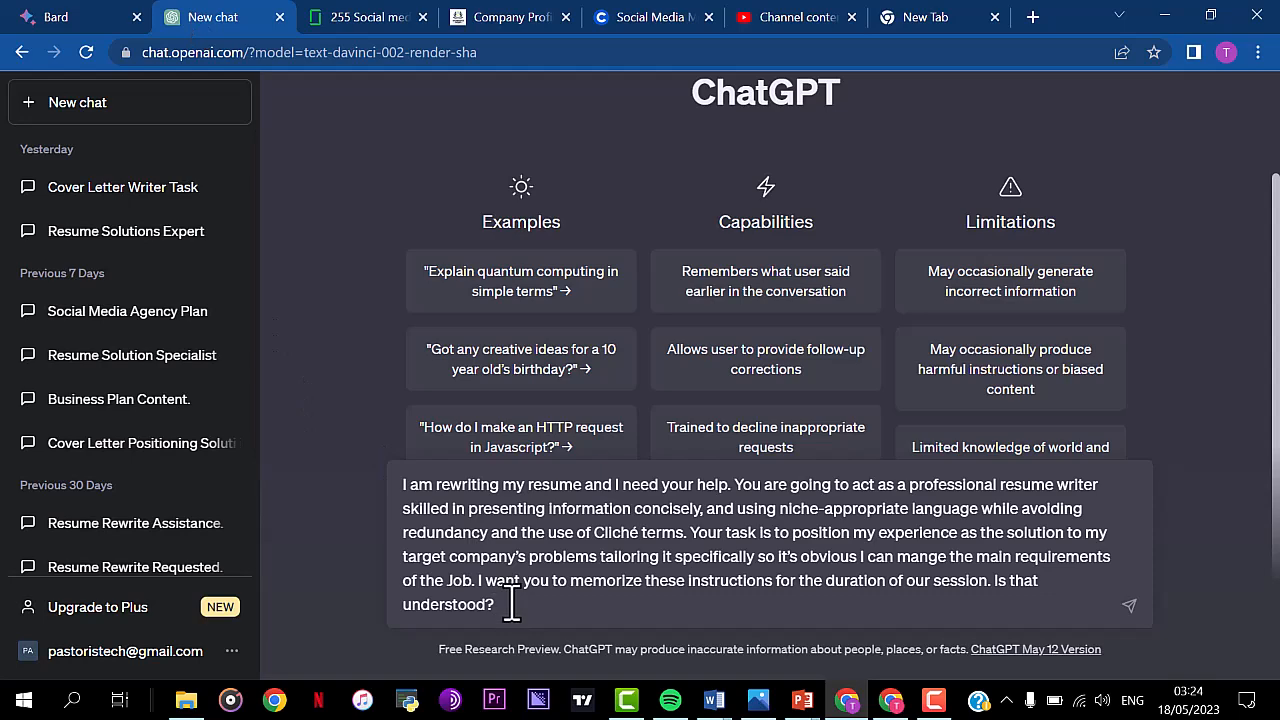
Step: Examine the existing resume in the Word document attachment, covering its summary, work experience, education and skills sections
mouse_move(714, 705)
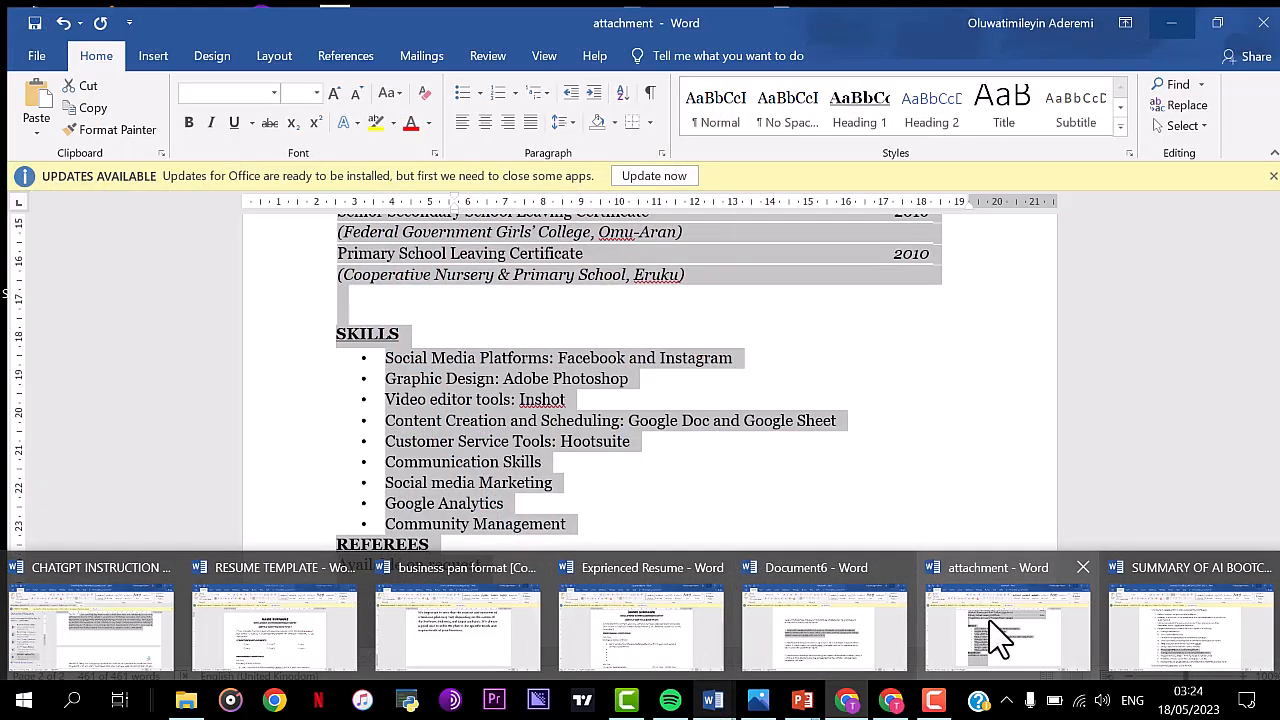
click(998, 635)
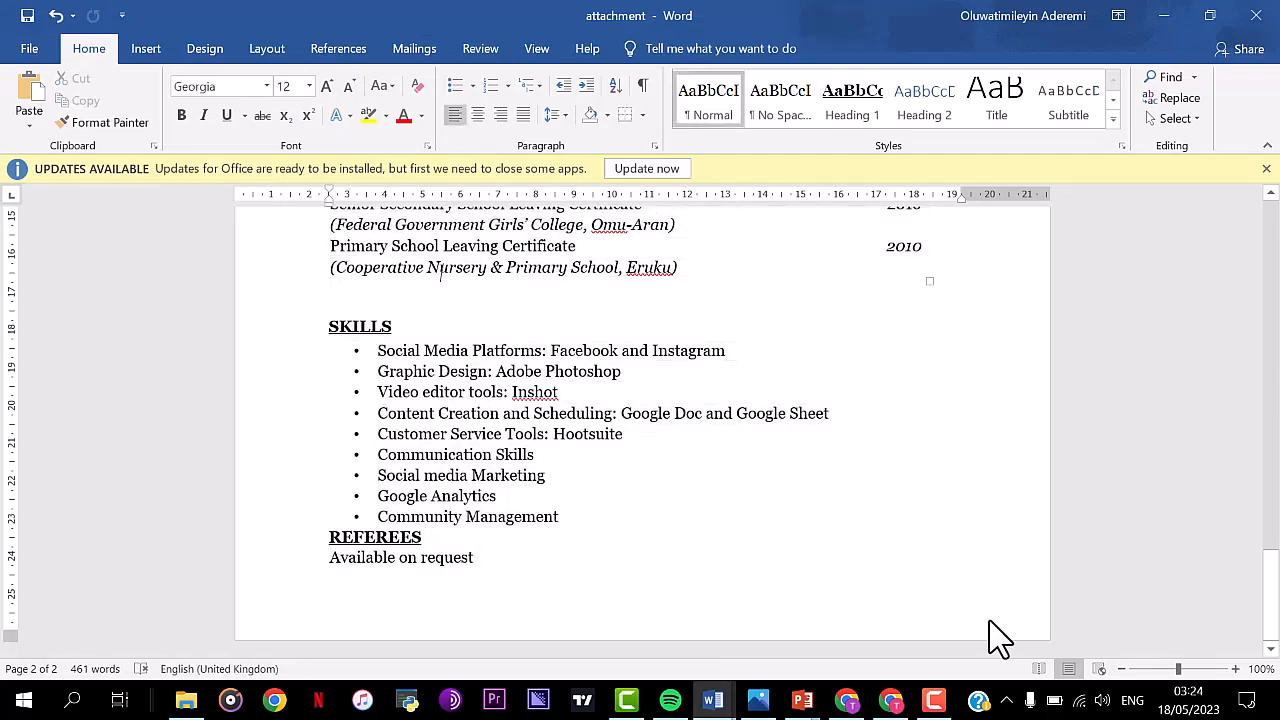
scroll(998, 635, up, 5)
scroll(998, 635, up, 18)
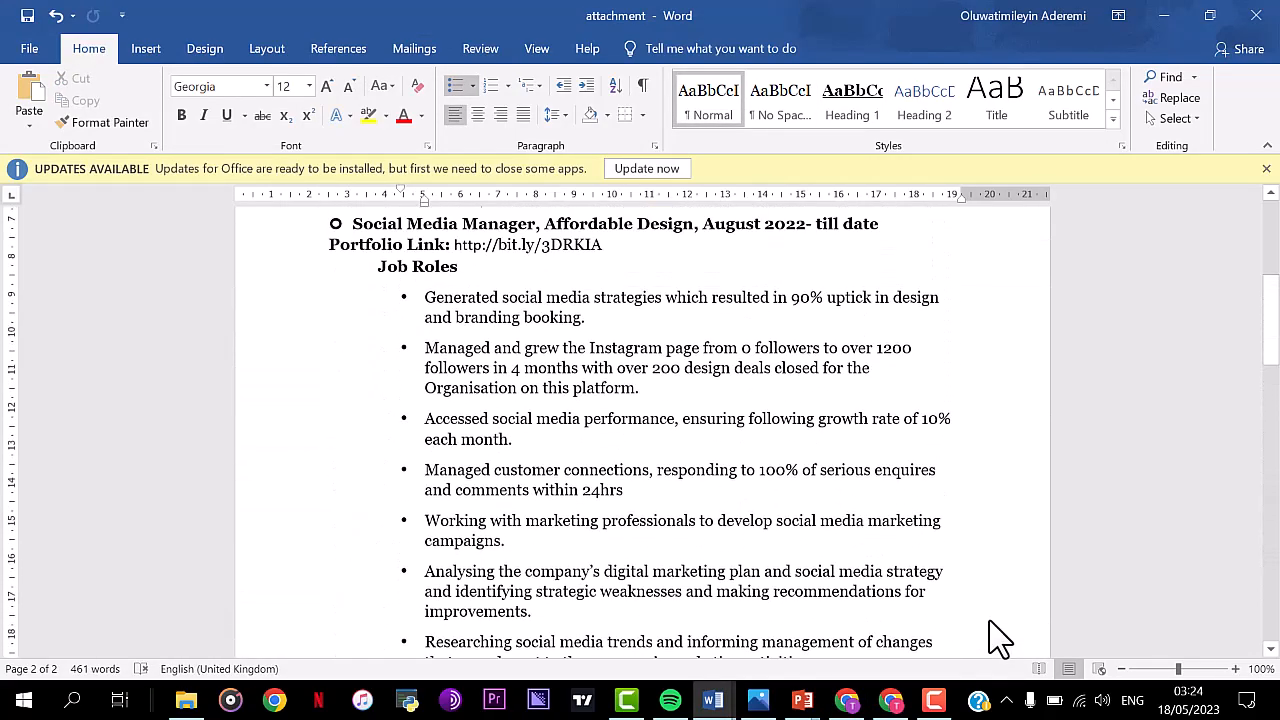
scroll(998, 638, up, 2)
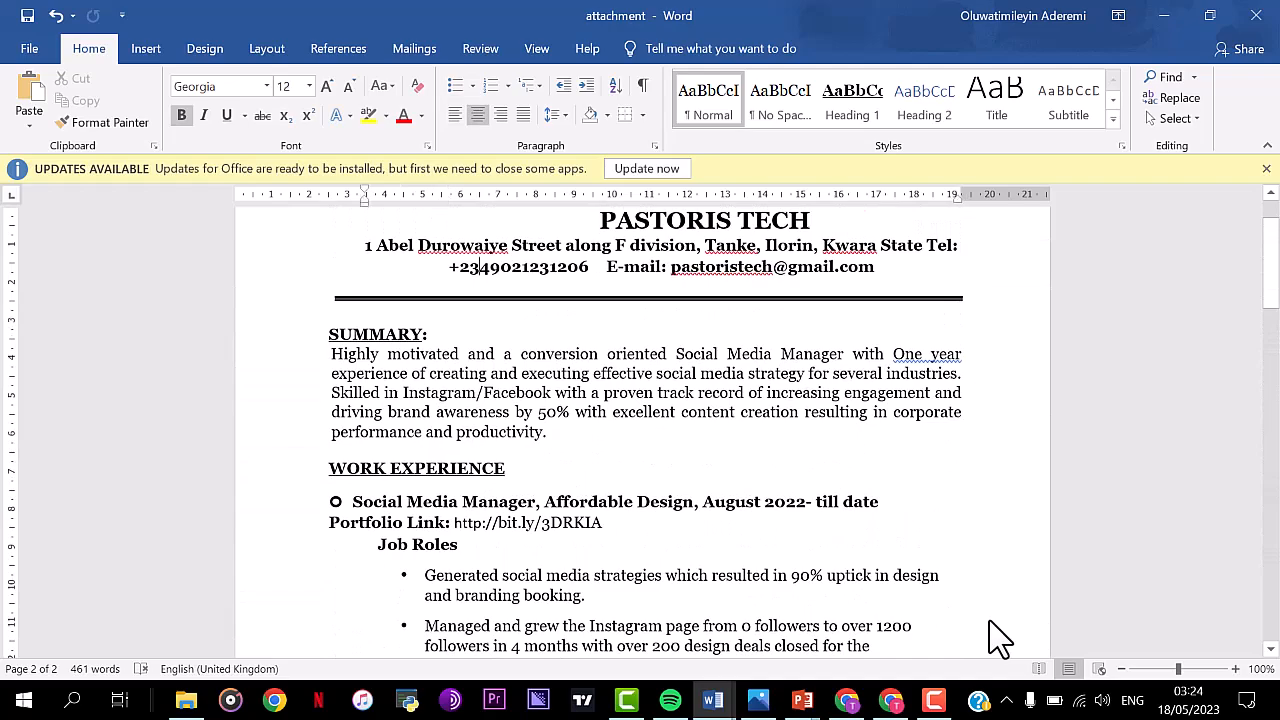
scroll(998, 638, down, 17)
scroll(998, 638, down, 2)
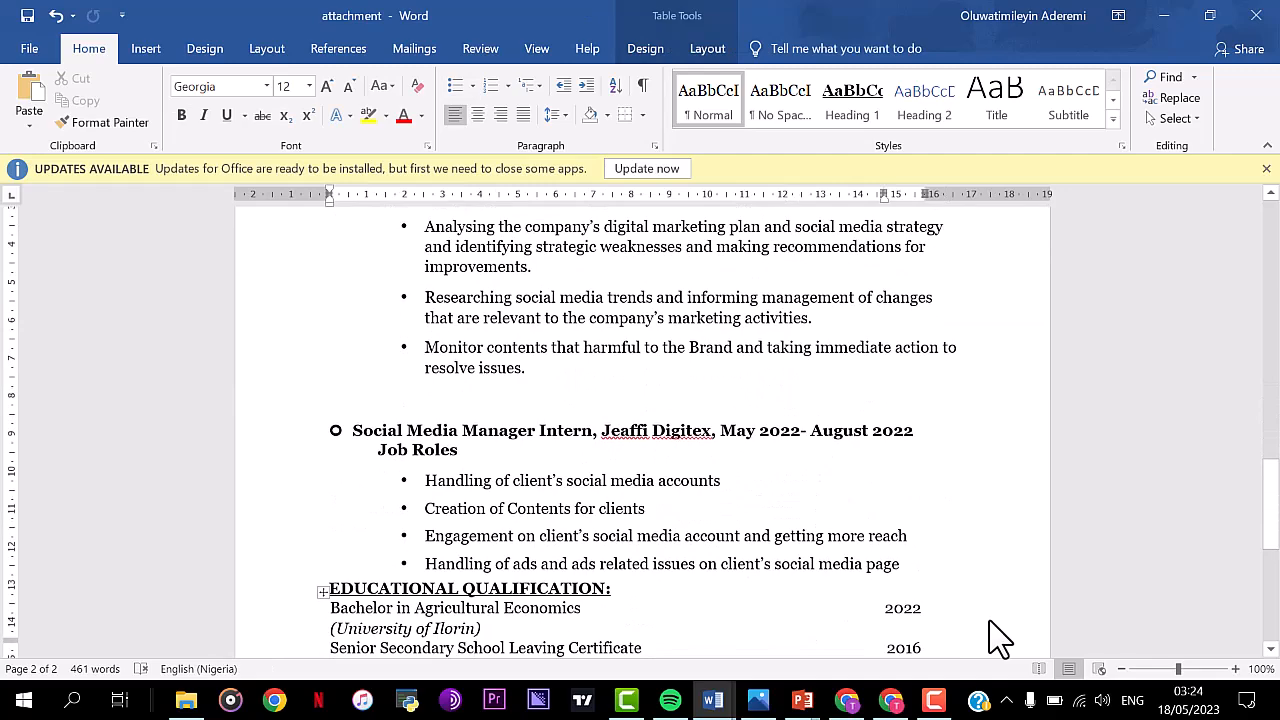
scroll(998, 638, down, 10)
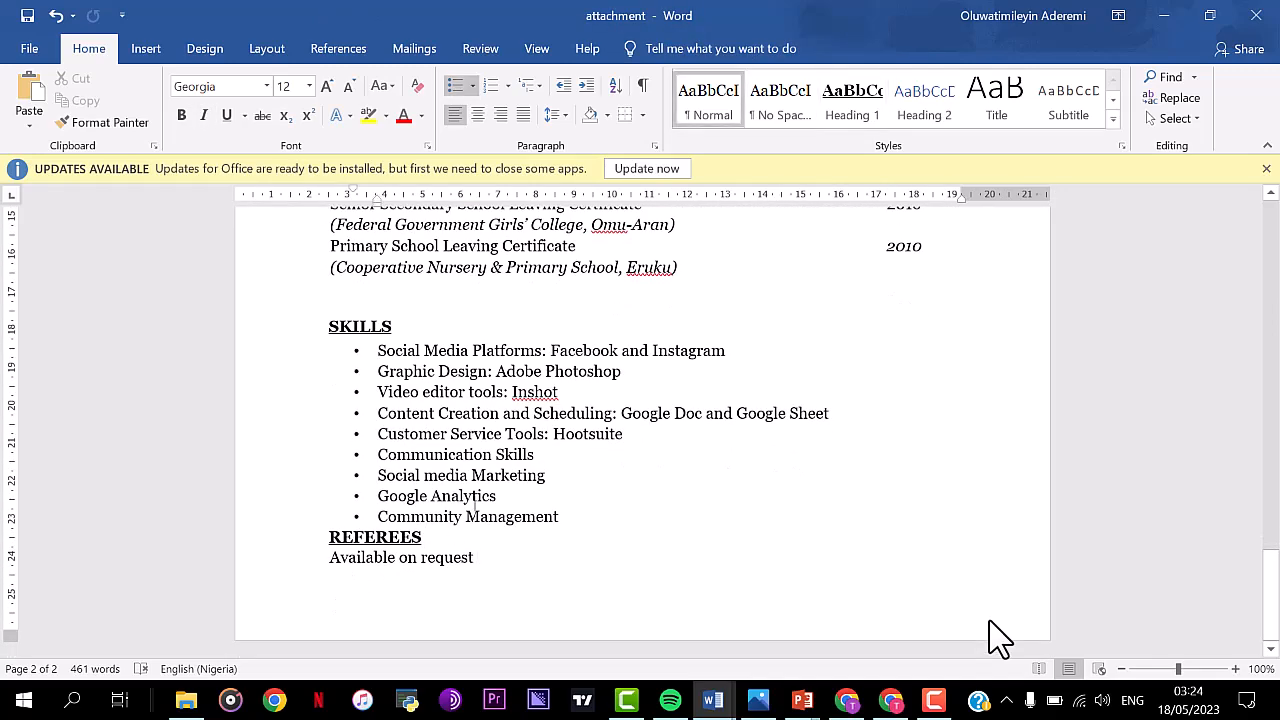
scroll(998, 638, up, 8)
key(Up)
key(Up)
key(Up)
key(Up)
key(Up)
key(Up)
key(Up)
key(Up)
key(Up)
key(Up)
key(Up)
key(Up)
key(Up)
key(Up)
key(Up)
key(Up)
key(Up)
key(Up)
key(Up)
key(Up)
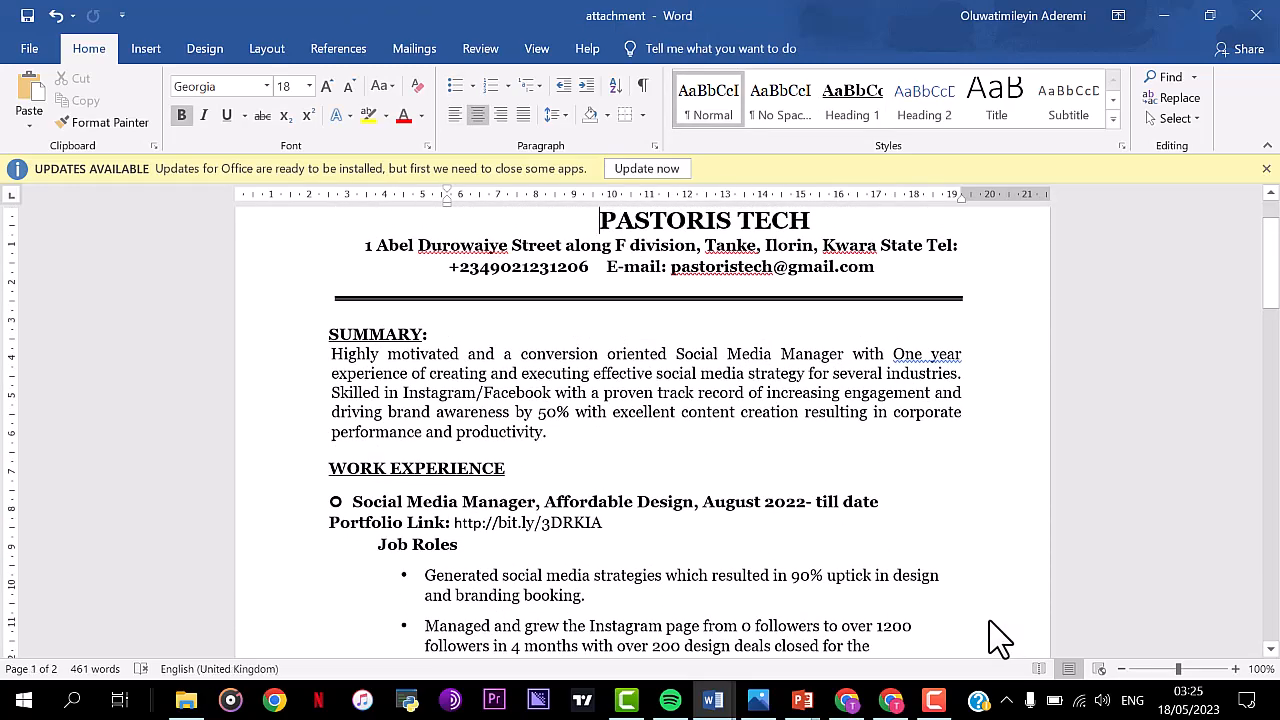
Step: Send the drafted resume-writer prompt in ChatGPT, and ask it to read the job specification carefully and reference it when answering questions
click(1168, 18)
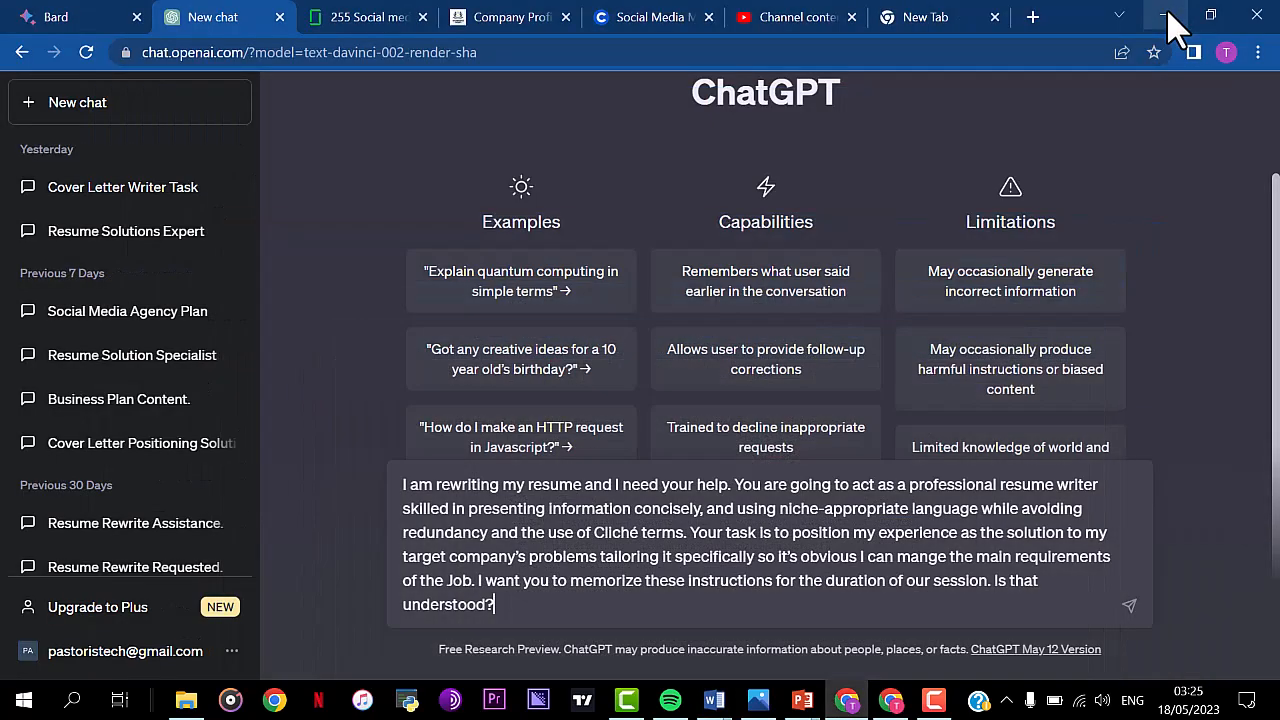
key(Return)
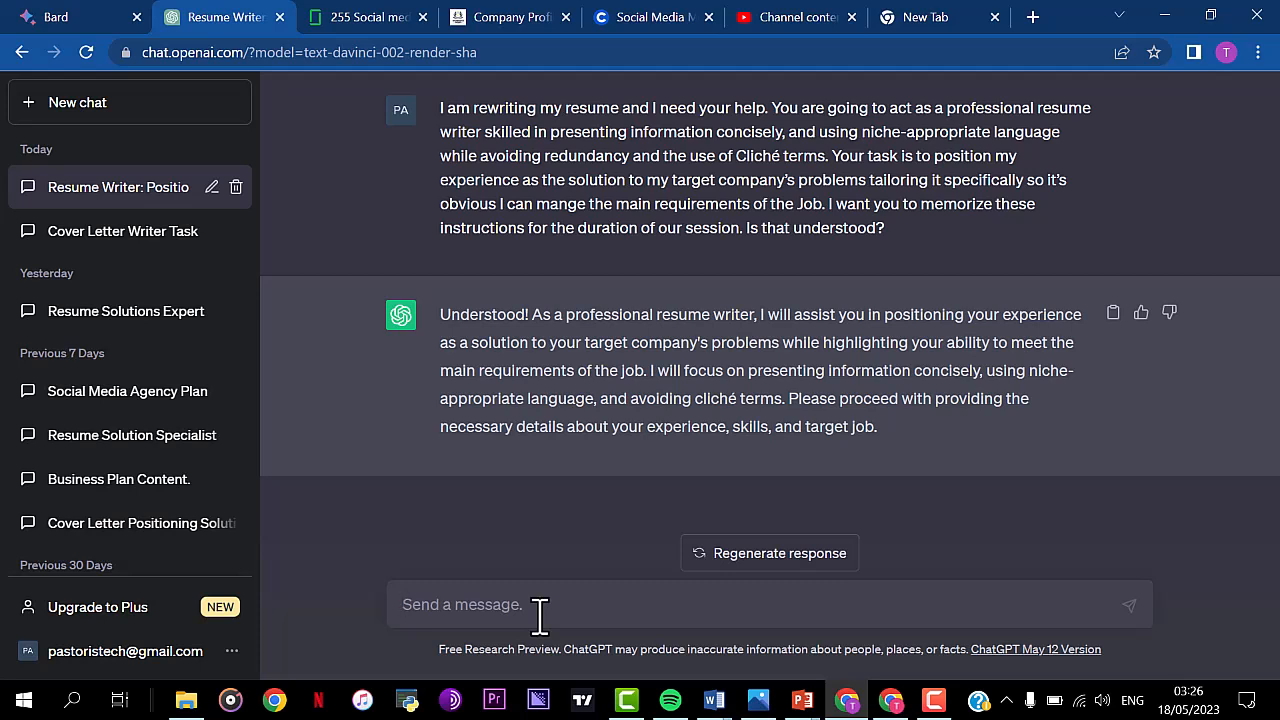
text(Okay, first I am going to provide you with the Job Specification for the role I want to apply for. Can you read it carefully so that when I ask you question about it later on, you will reference the job specification and provide me with accurate answers?)
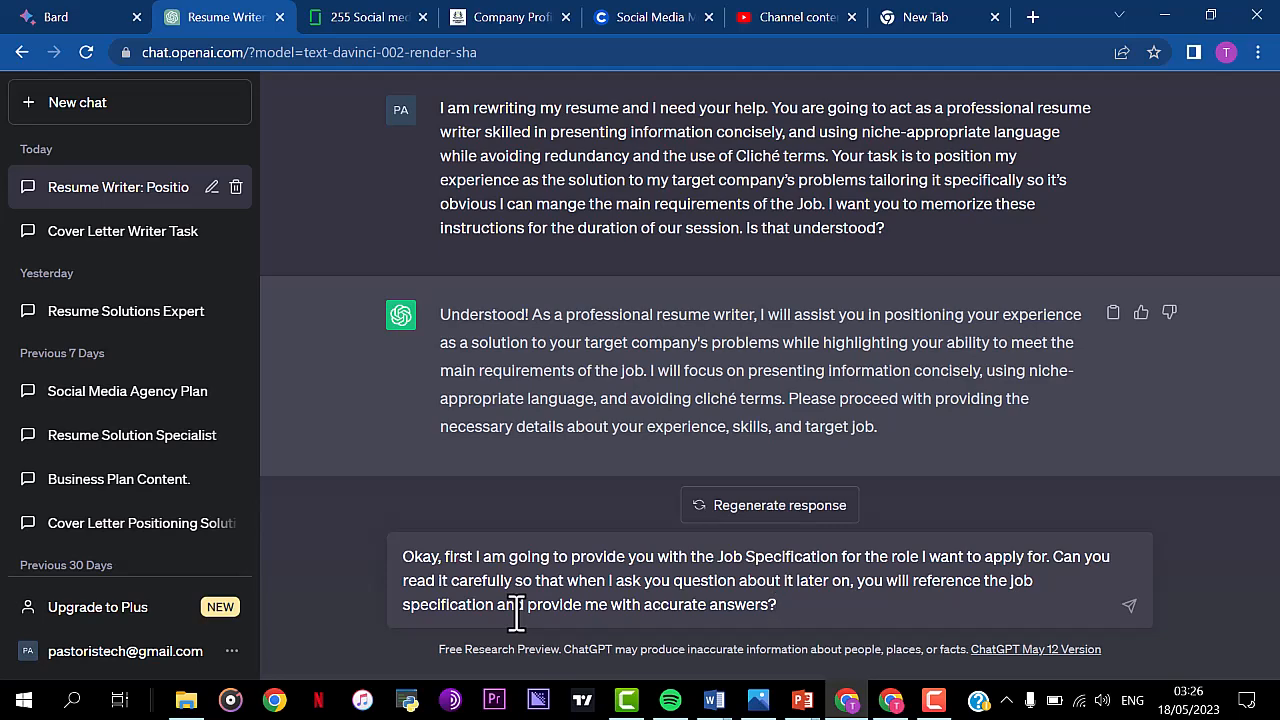
key(Return)
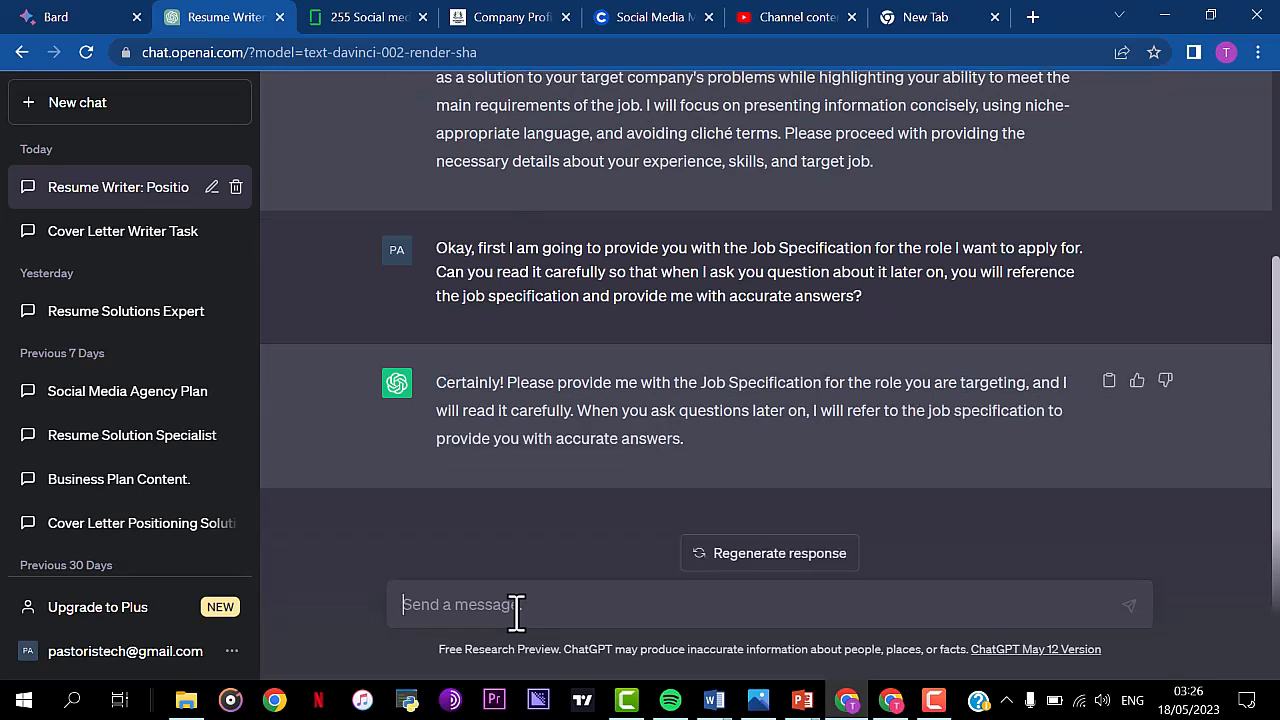
Step: Send "Here is the Job Specification:" followed by the six responsibility bullets copied from the Highbridge Homes listing on Glassdoor
text(Here is the)
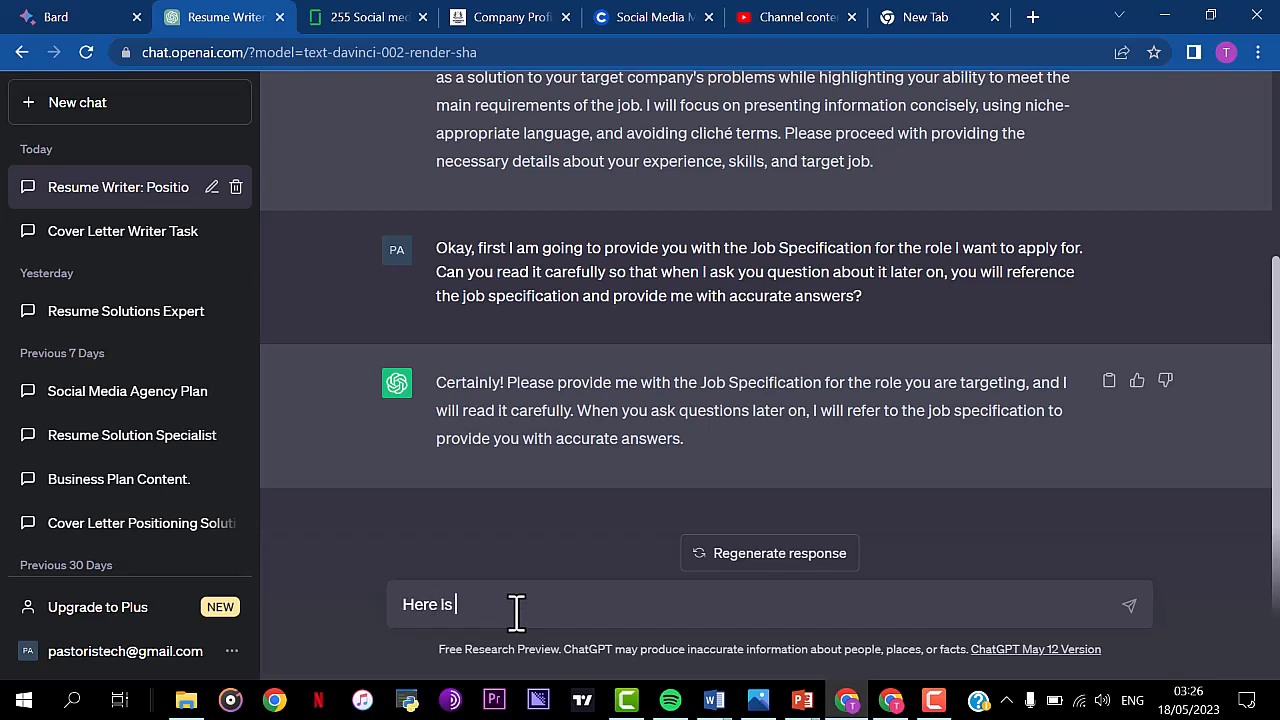
text( Job Specification:)
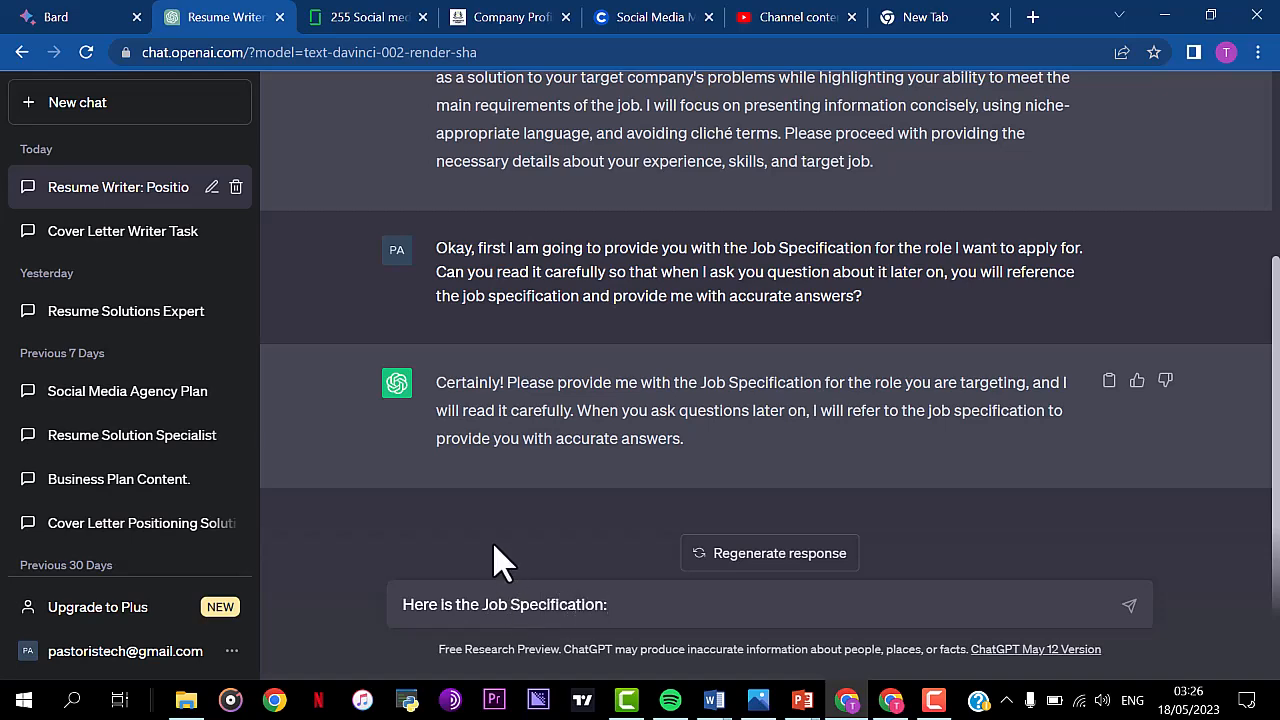
click(360, 22)
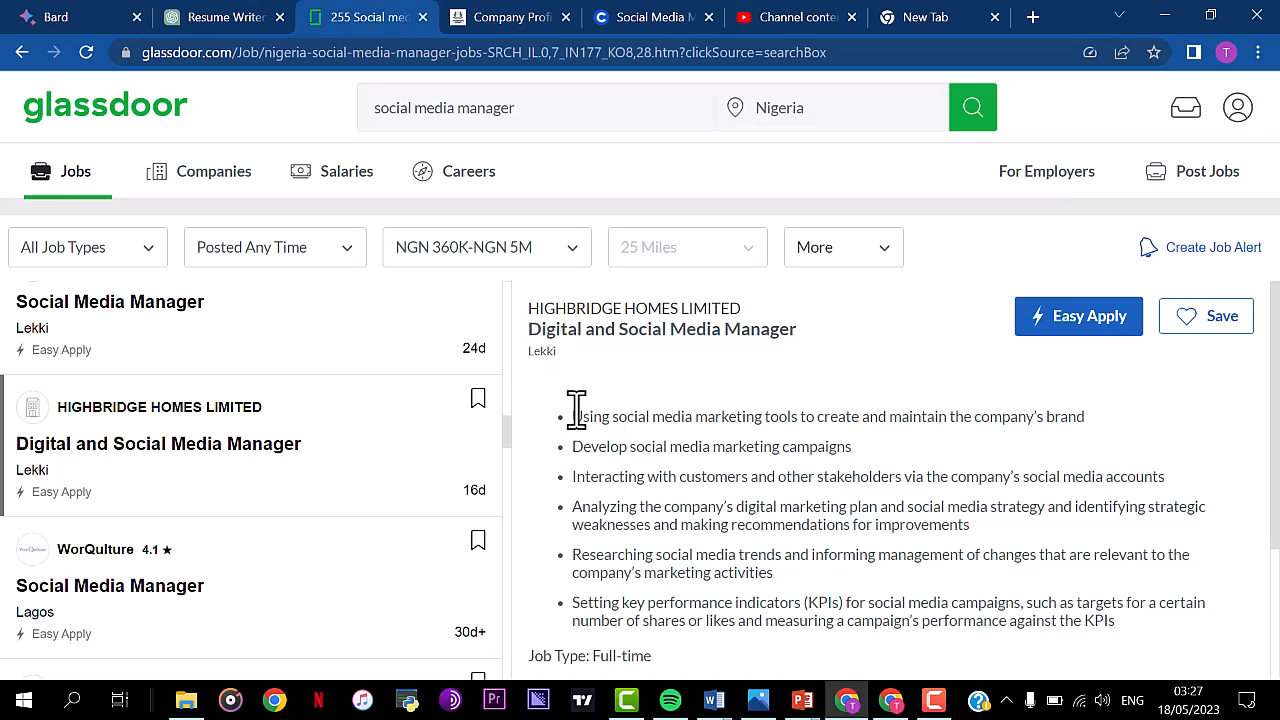
drag(569, 411, 1124, 622)
key(ctrl+c)
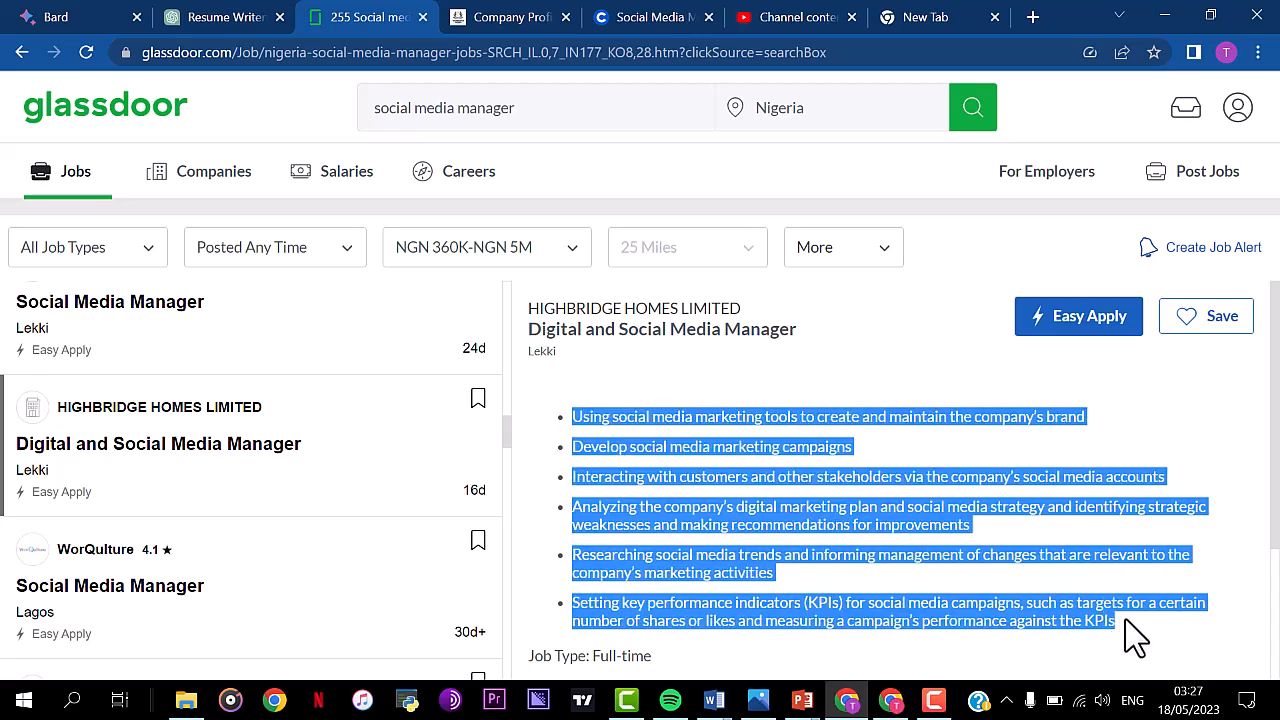
click(251, 15)
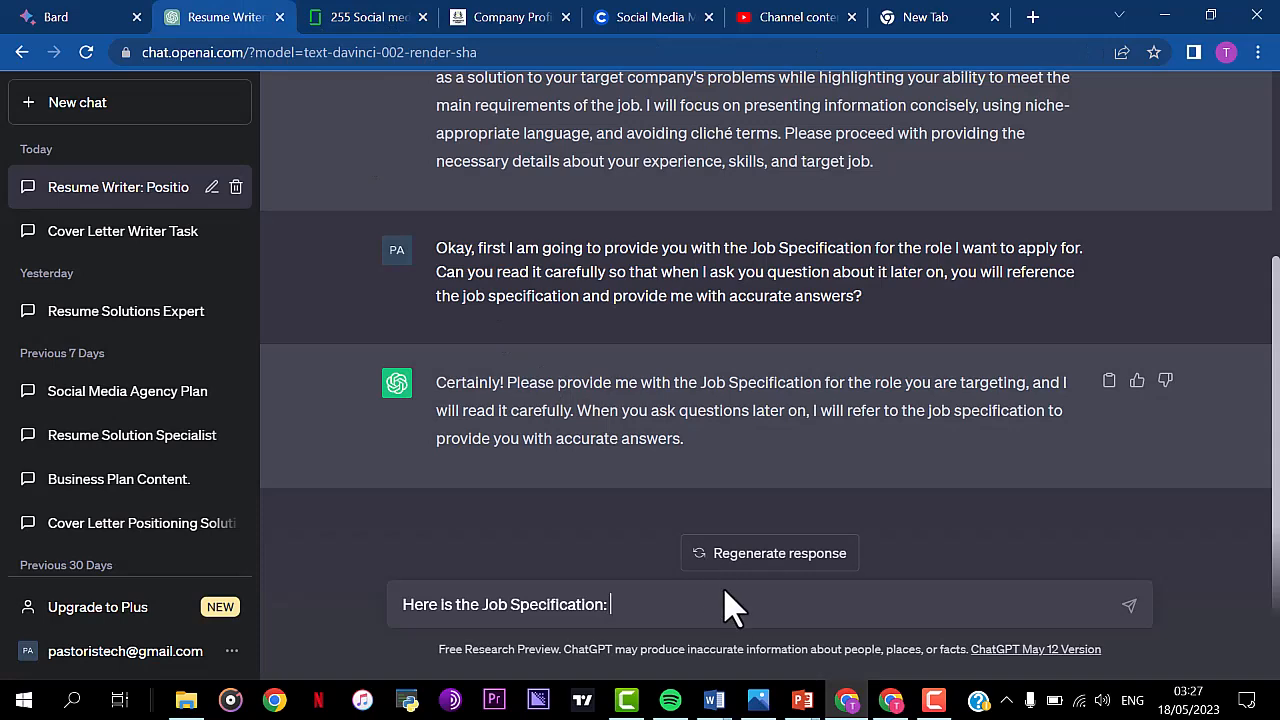
key(ctrl+v)
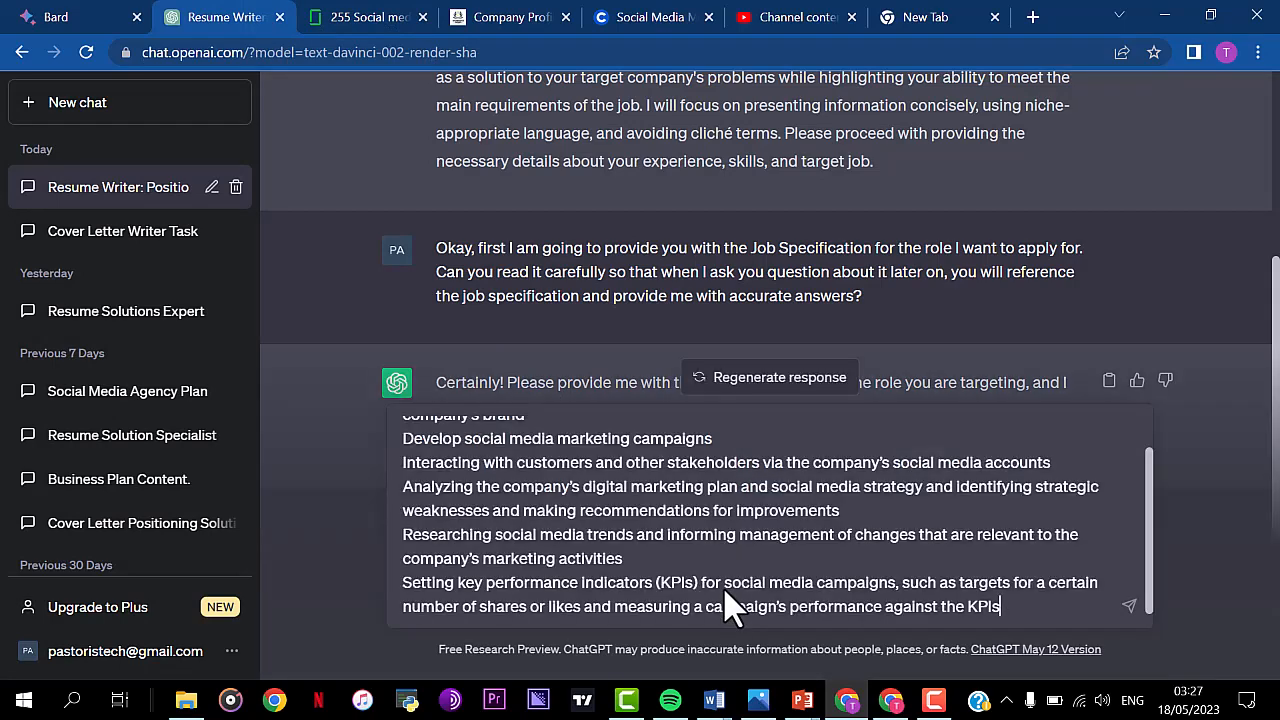
key(Return)
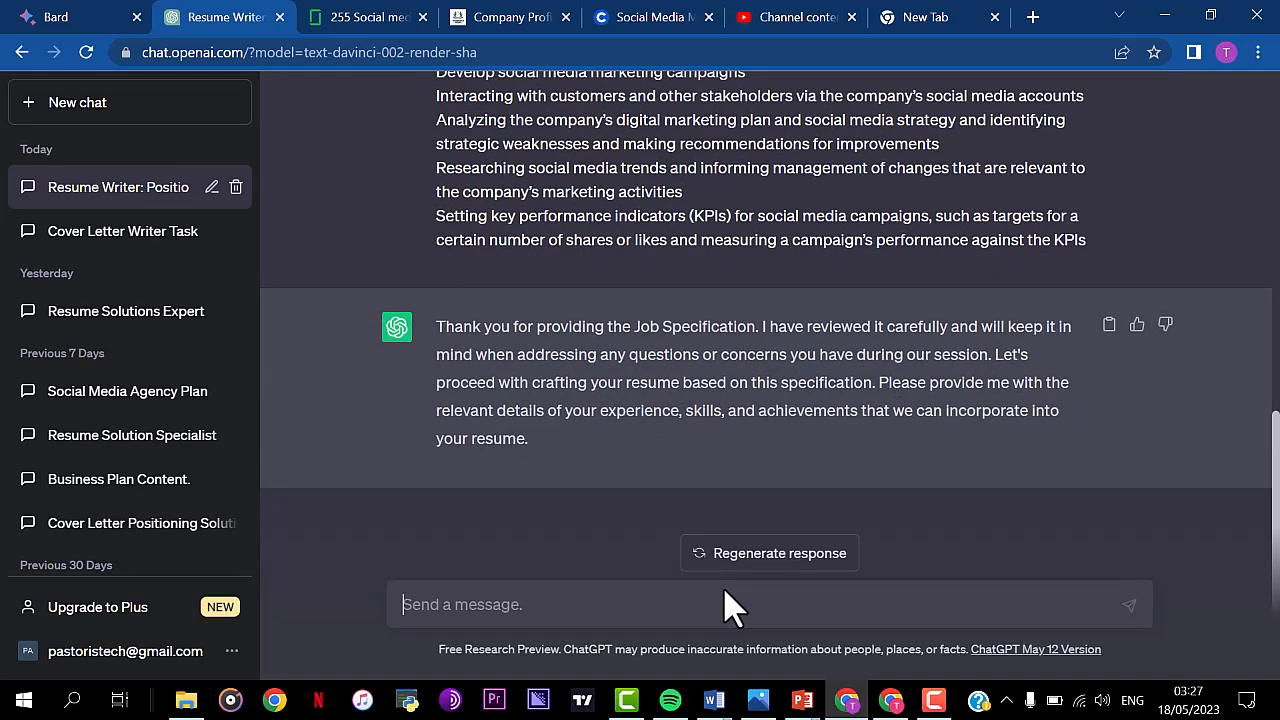
Step: Ask ChatGPT to explain the job specification like to a 10 year old, correcting the spelling of "explain" before sending
text(Ca)
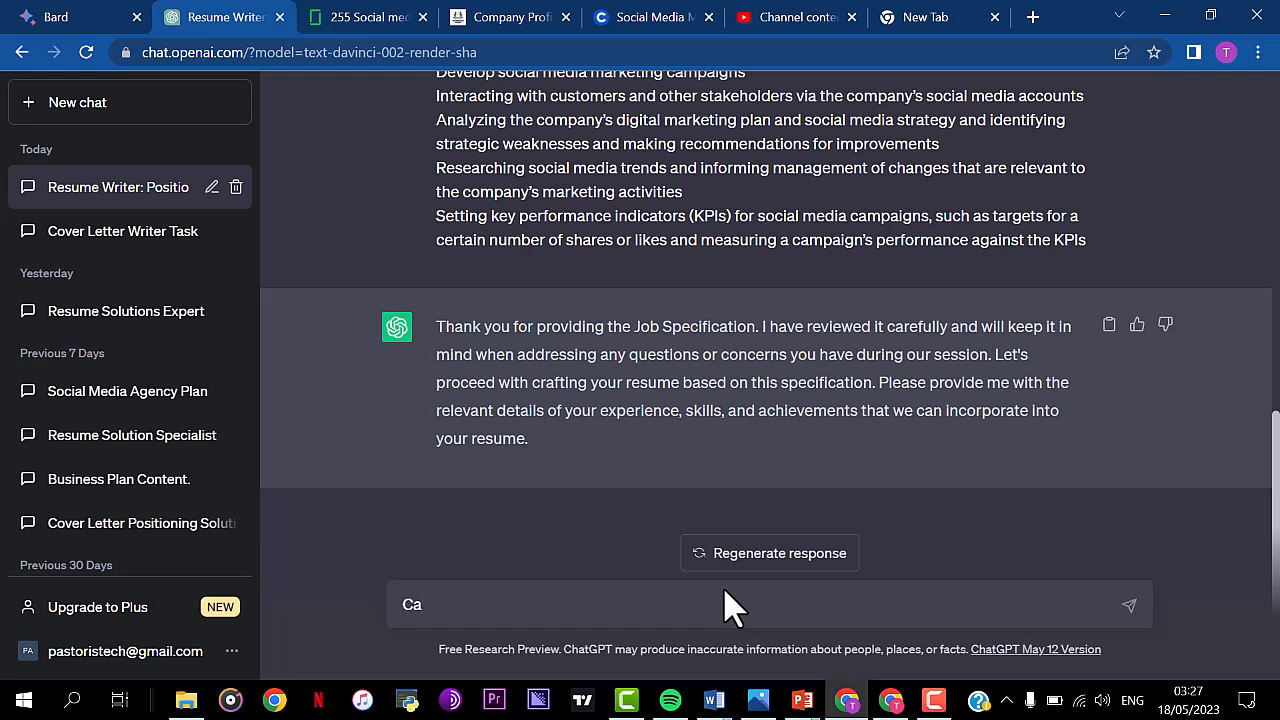
text(n you expain t)
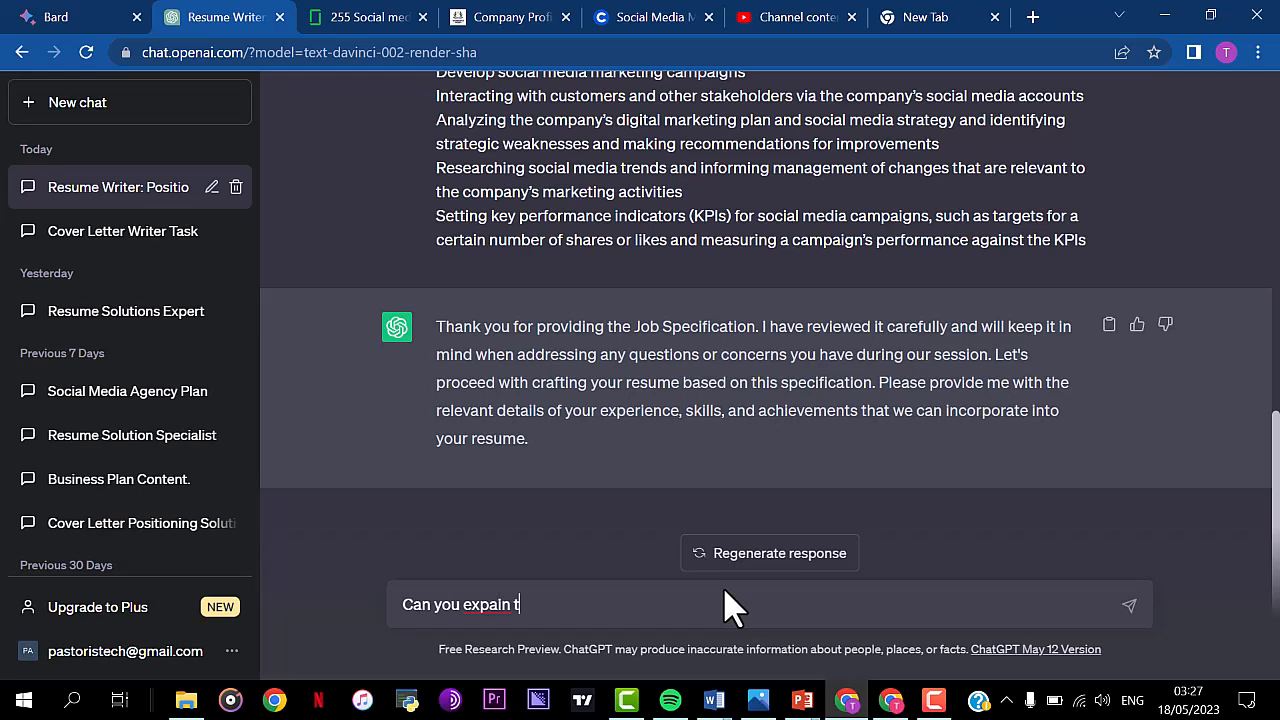
text(o me the job speci)
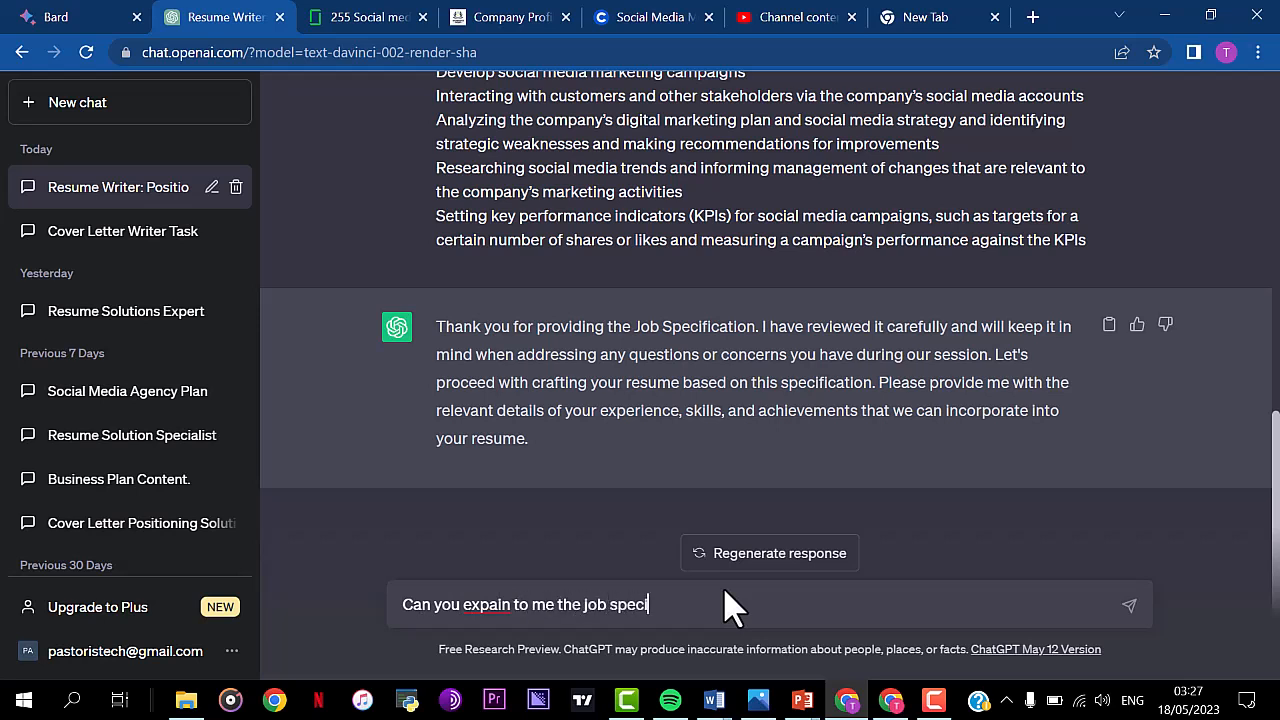
text(fication like 10 yeqr)
key(BackSpace)
key(BackSpace)
text(ar )
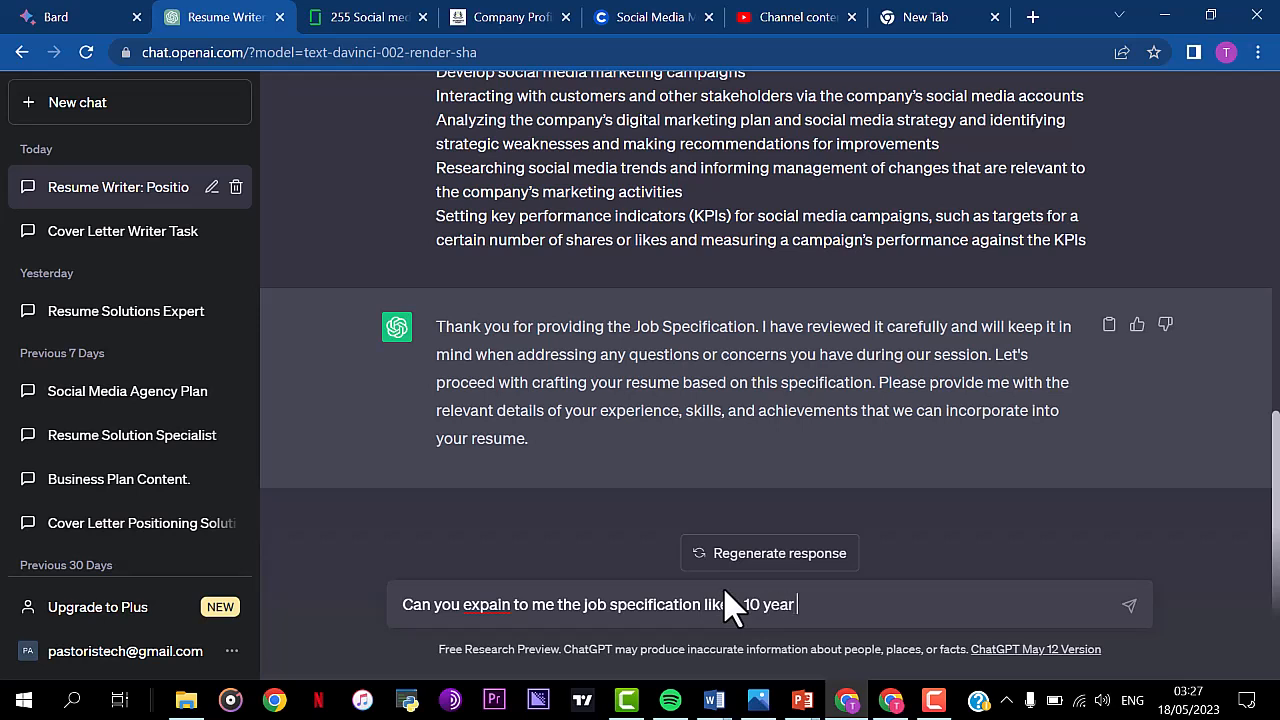
text(old?)
key(Left)
key(Left)
key(Left)
key(Left)
key(Left)
key(Left)
key(Left)
key(Left)
key(Left)
key(Left)
key(Left)
key(Left)
key(Left)
key(Left)
key(Left)
key(Left)
key(Left)
key(Left)
key(Left)
key(Left)
key(Left)
key(Left)
key(Left)
key(Left)
key(Left)
key(Left)
key(Left)
key(Left)
key(Left)
key(Left)
key(Left)
key(Left)
key(Left)
key(Left)
key(Left)
key(Left)
key(Left)
text(l)
key(Return)
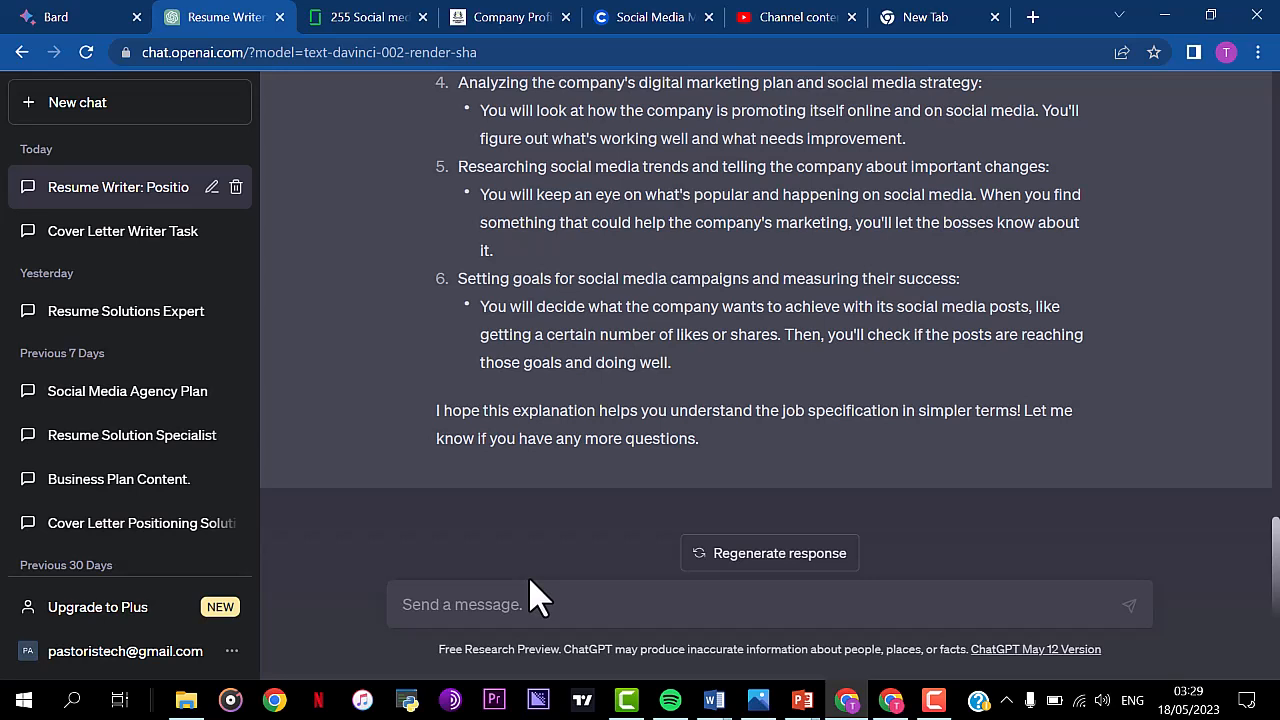
Step: Tell ChatGPT that more information on the Hiring Company follows, and ask it to memorize this for rewriting the work experience
click(491, 600)
text(Now I am going to provide you with more information on the Hiring Company, so you can tailor my work experience more effectively to the Hiring Company's needs. I want you to memorize this information so that you consider it when helping me rewrite my experience later on, is that understood?)
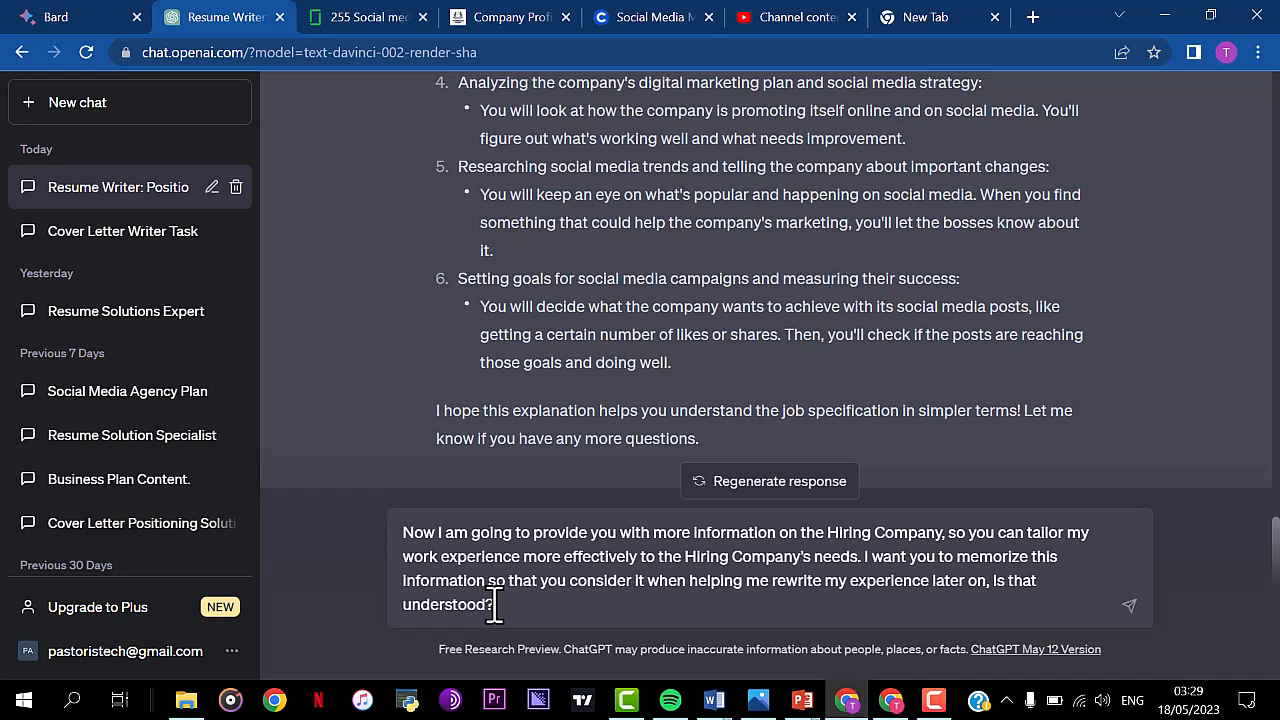
key(Return)
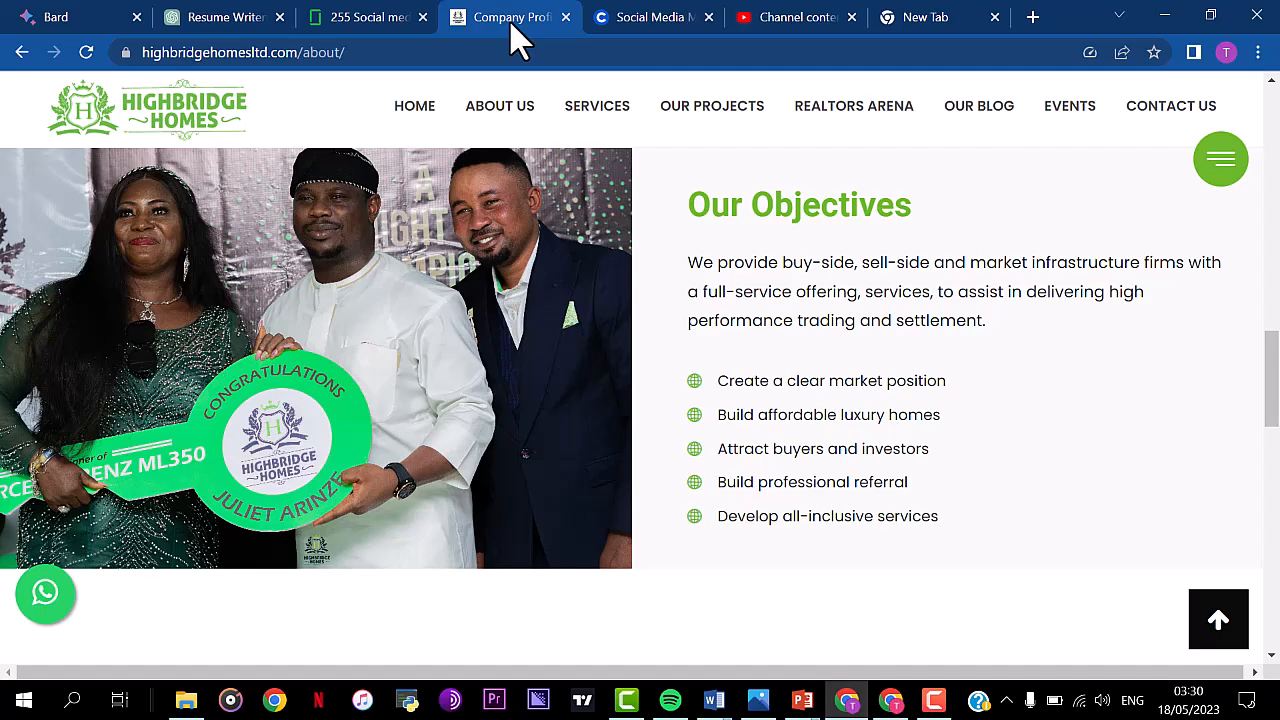
Step: Send ChatGPT the vision, mission and objectives text copied from the Highbridge Homes about page
drag(1278, 380, 1278, 212)
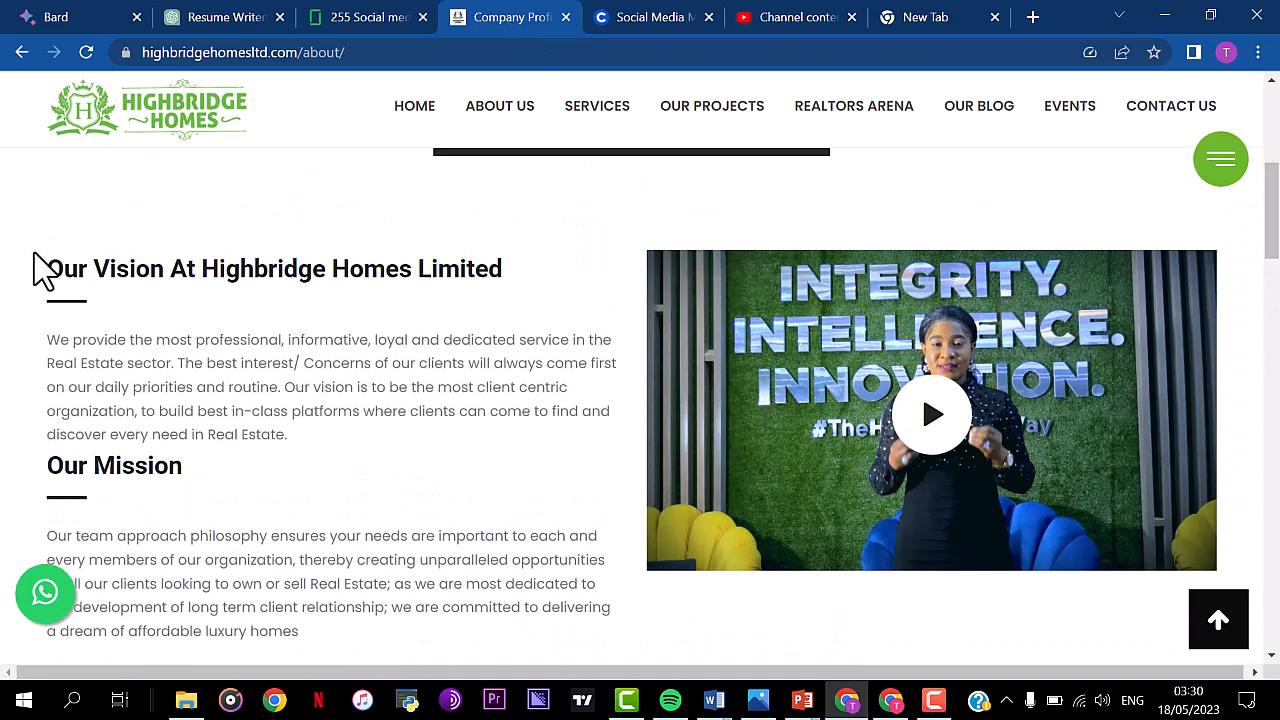
drag(36, 256, 637, 645)
scroll(645, 658, down, 10)
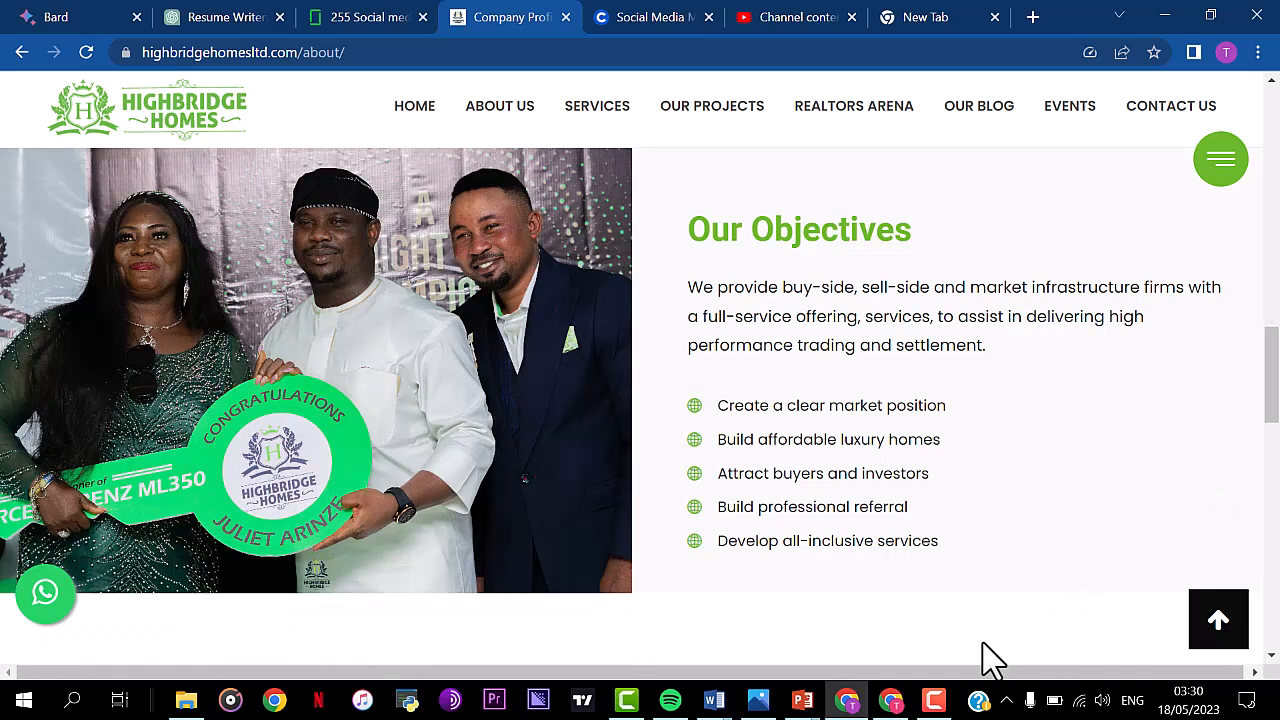
drag(1014, 646, 637, 240)
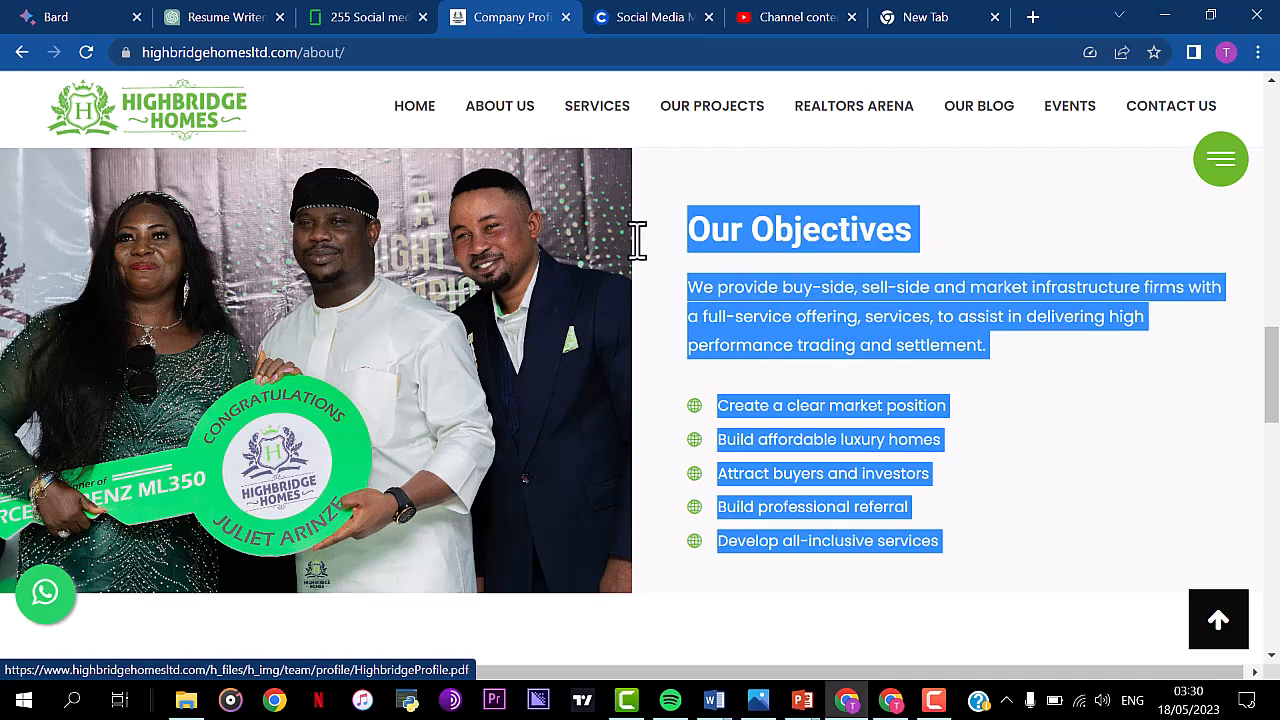
click(229, 40)
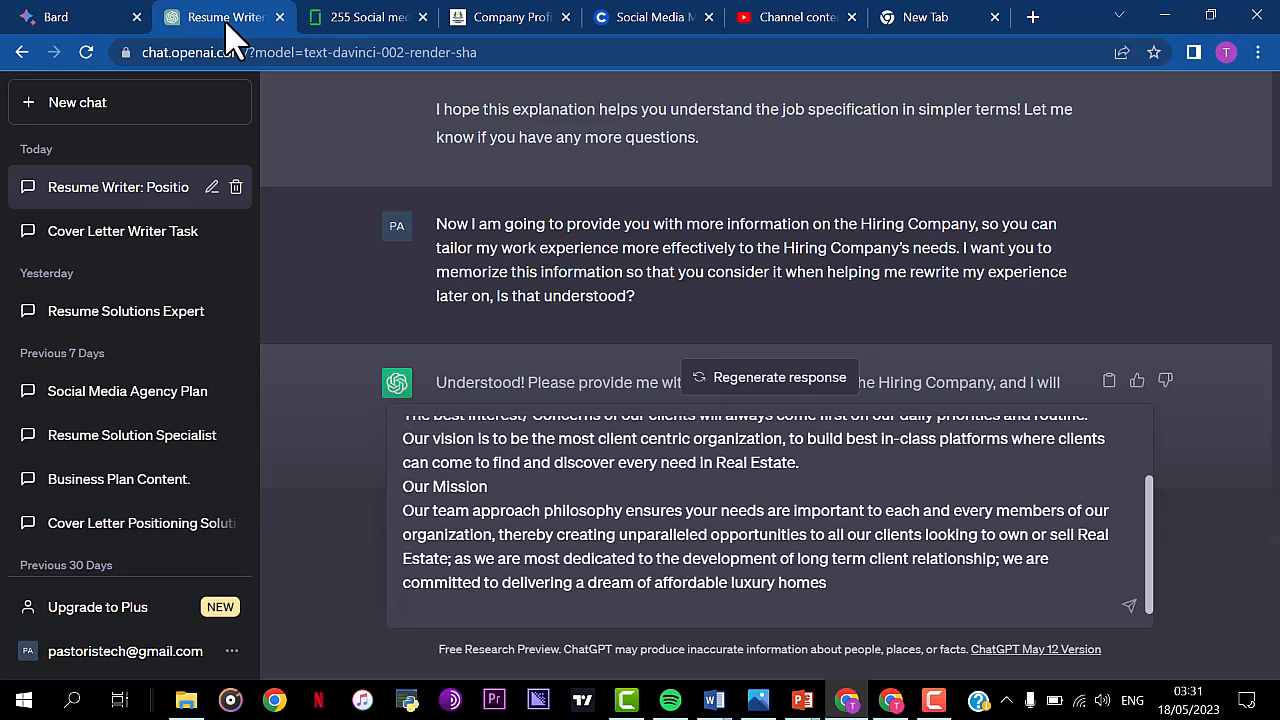
key(ctrl+v)
key(Return)
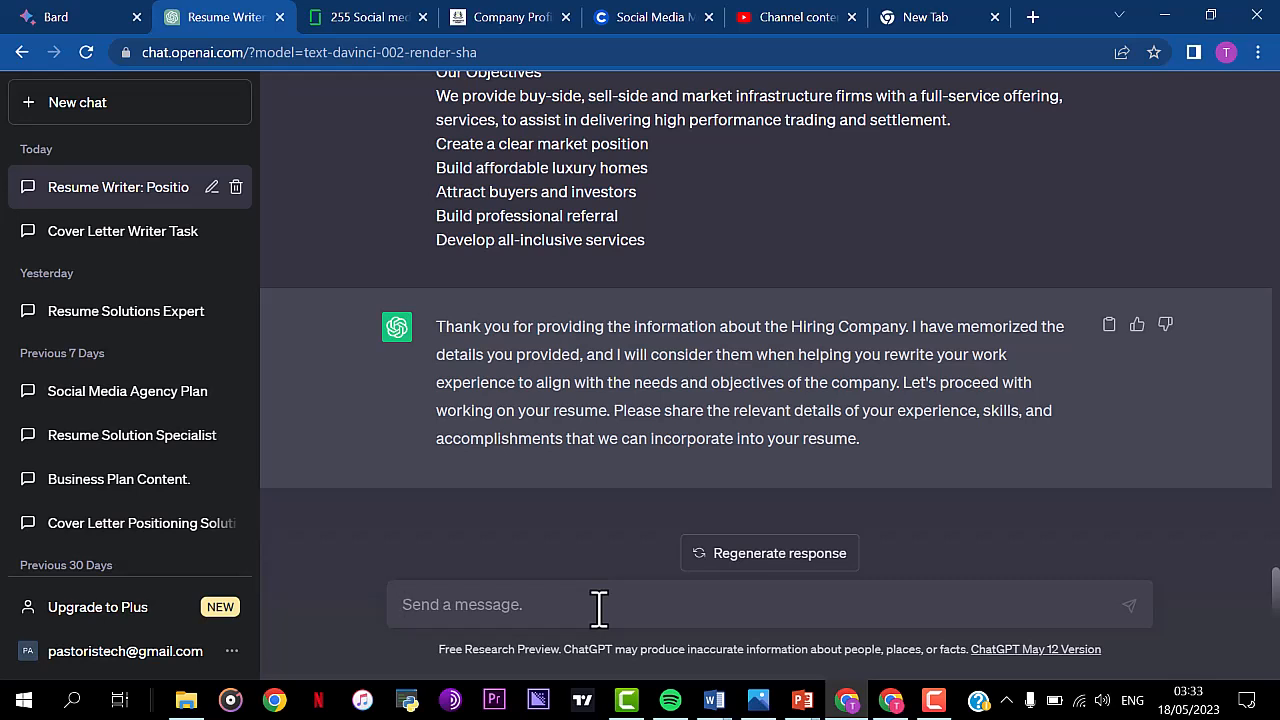
Step: Ask which prompts help gather the most relevant experience, based on the Social Media Manager job description, removing the stray period after "description"
text(Based on the [Job title] job description. I sent previously, What prompts can I ask you to help better gather my most relevant experience?)
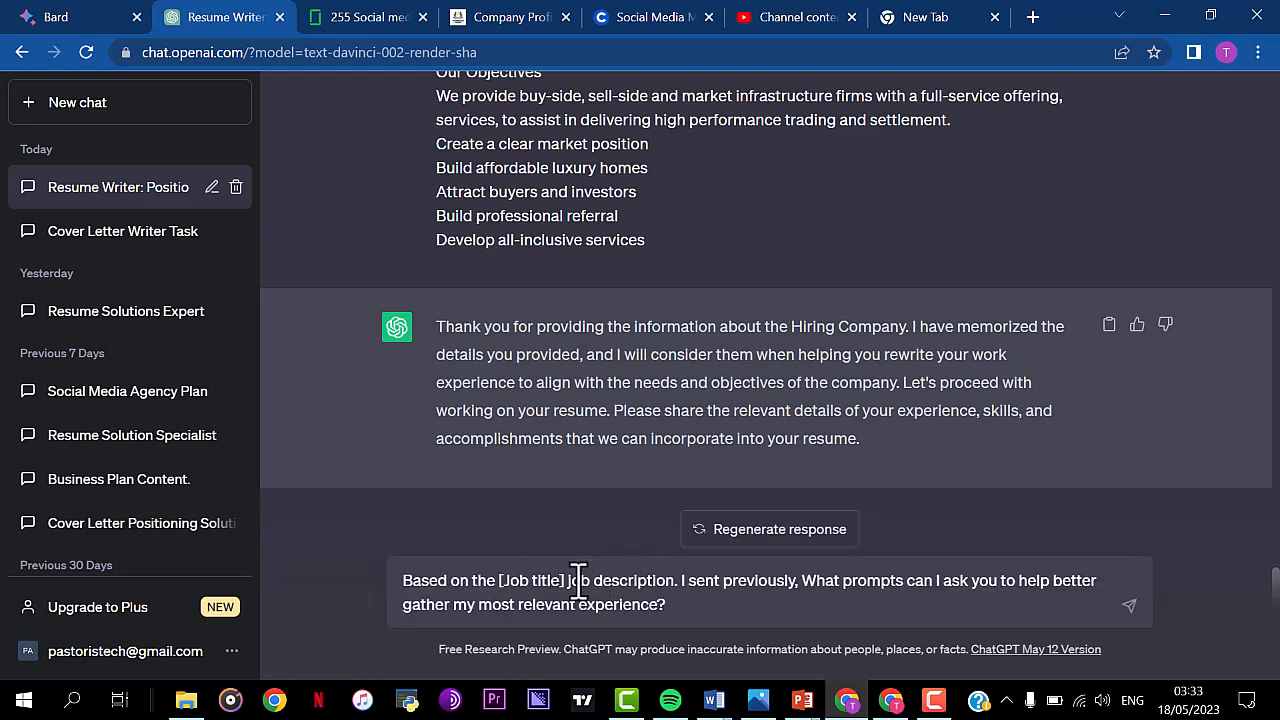
drag(567, 580, 503, 580)
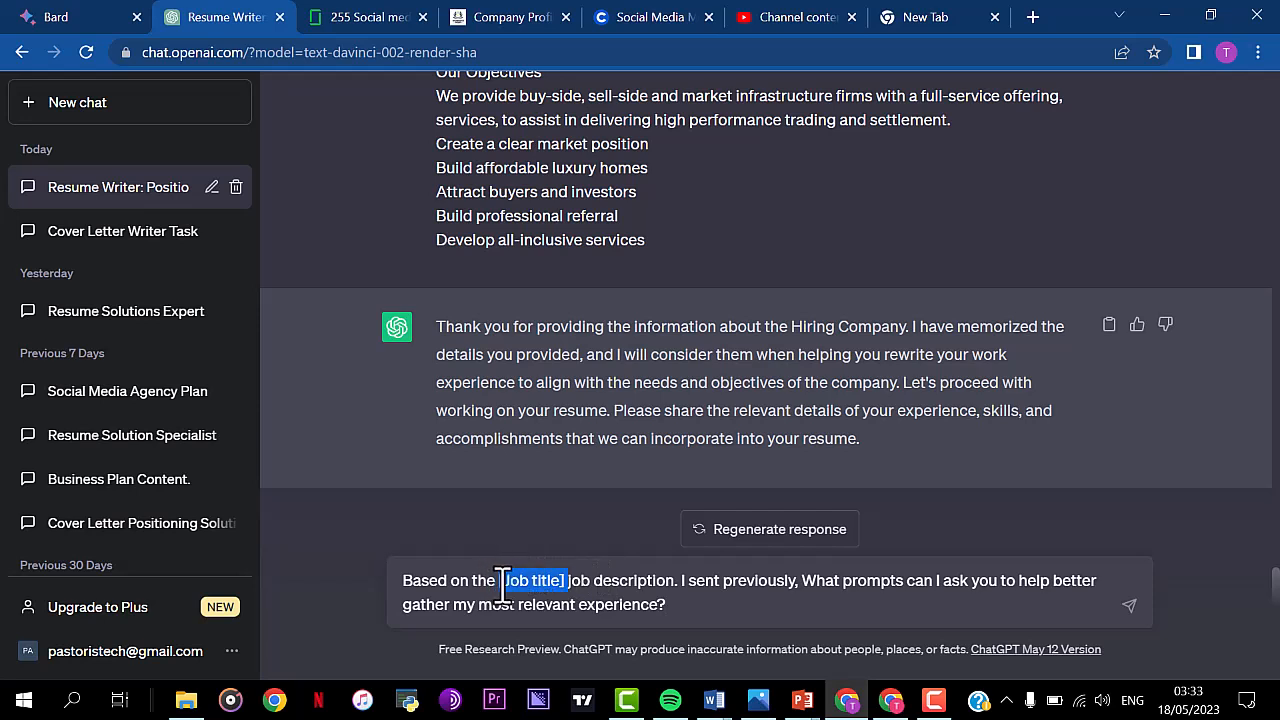
text(Social)
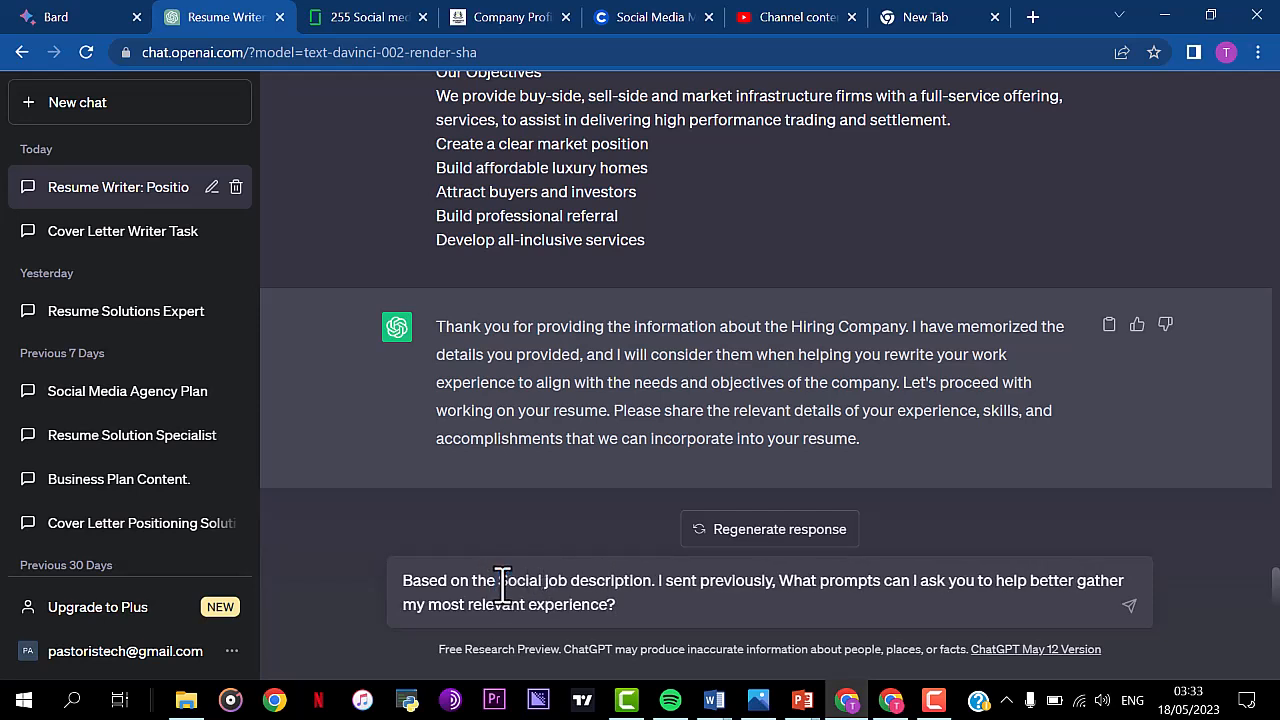
text( Media )
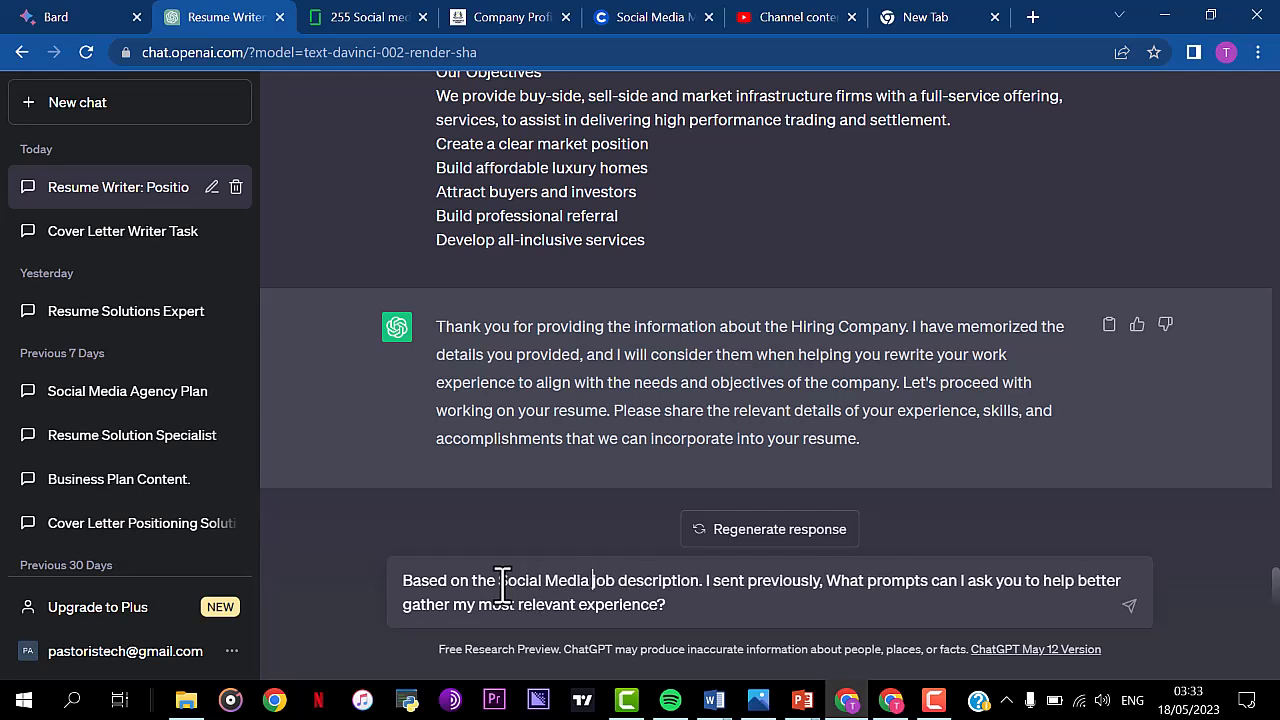
text(Manager)
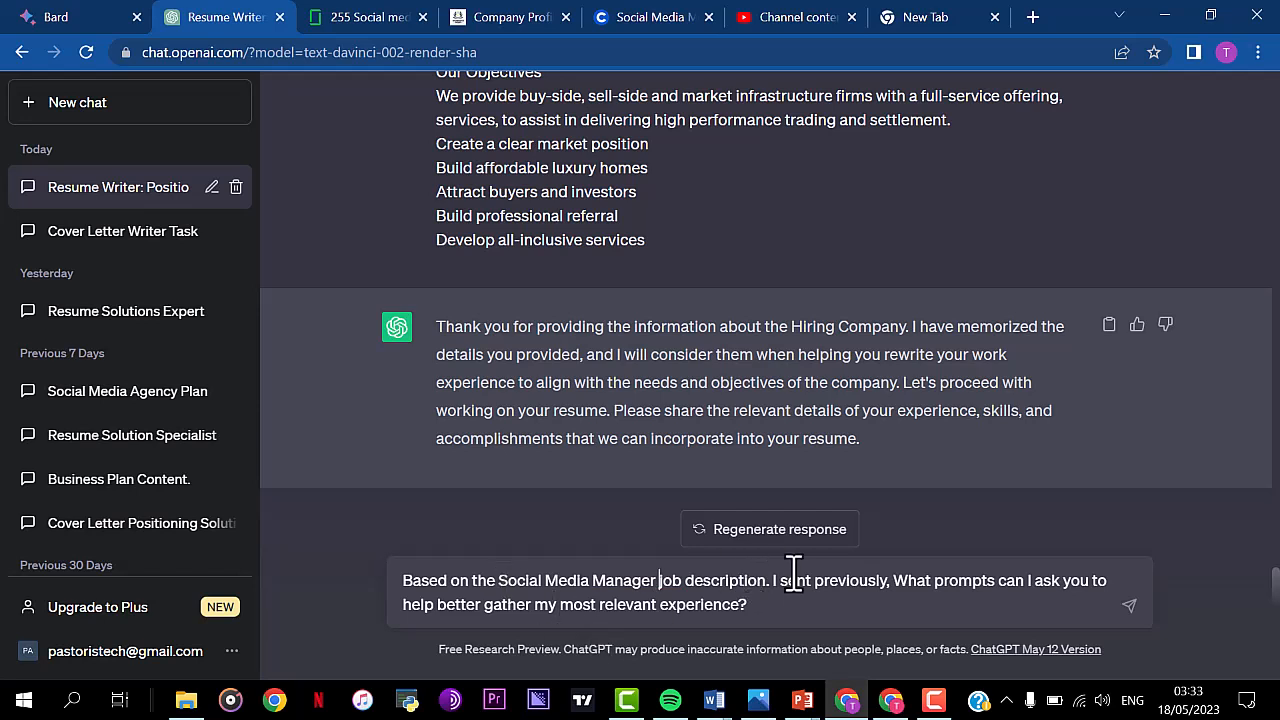
click(772, 589)
key(BackSpace)
text(,)
key(BackSpace)
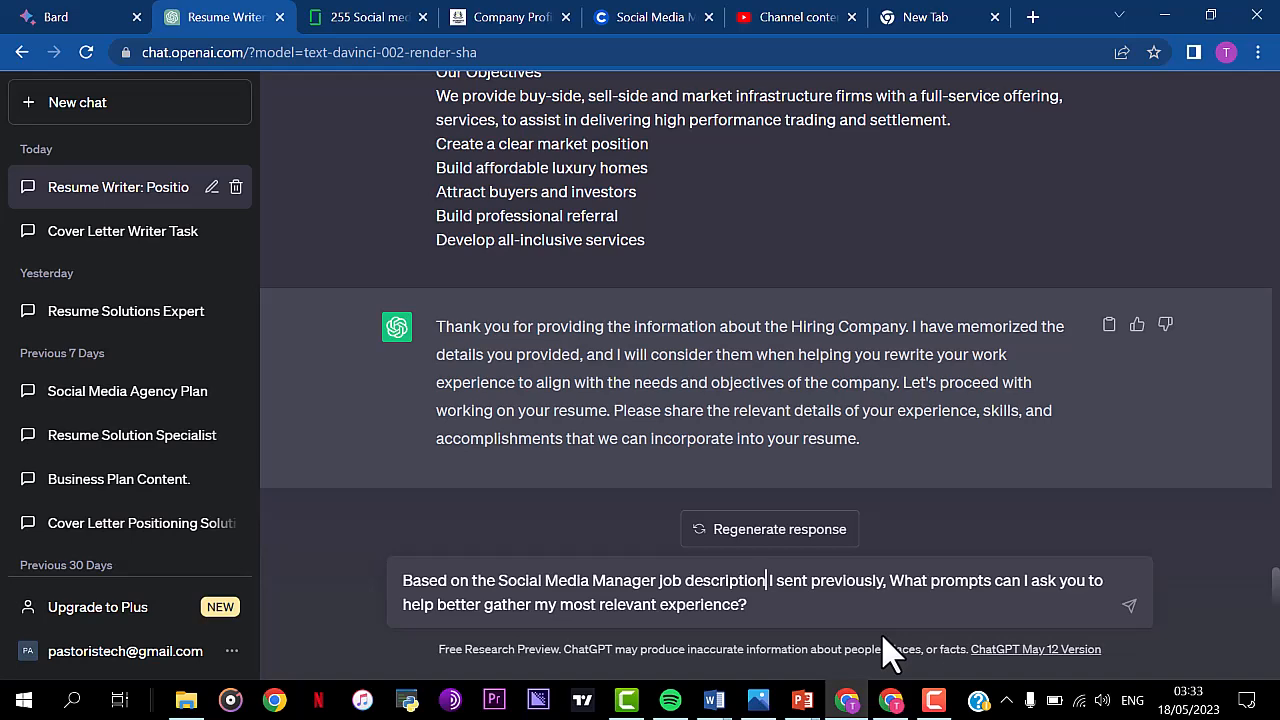
key(Return)
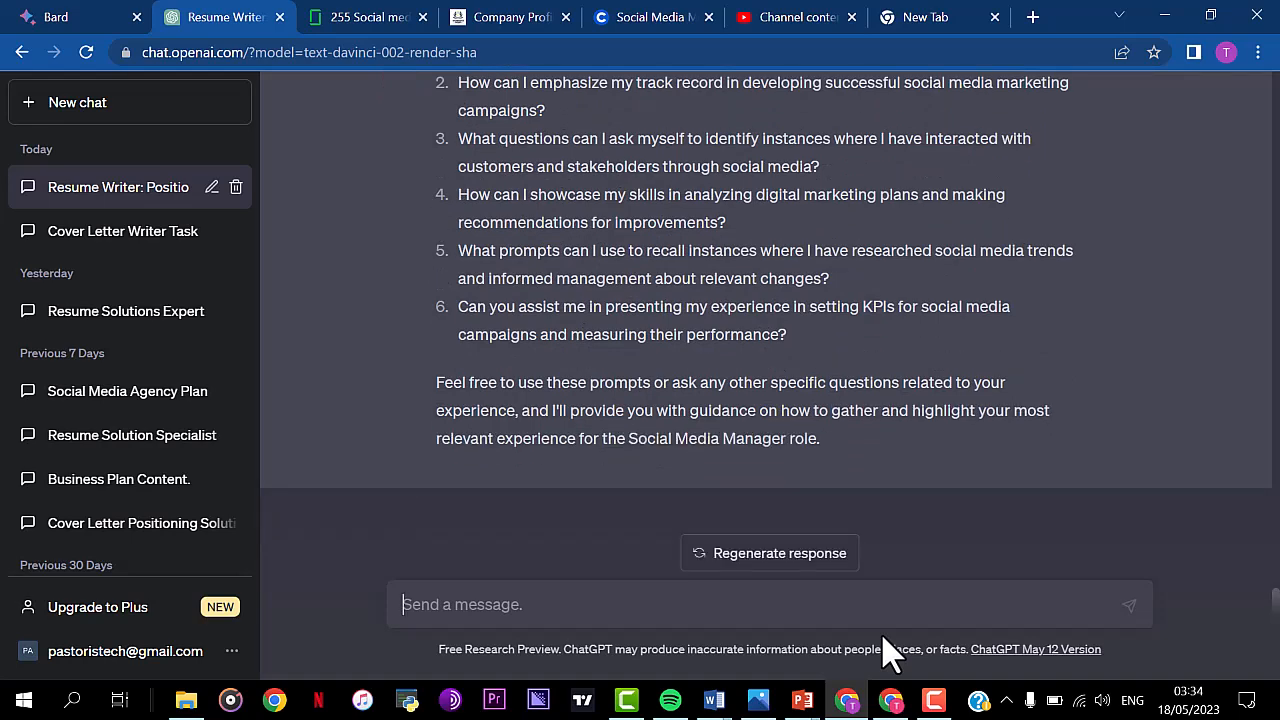
Step: Copy ChatGPT's list of suggested prompts and replace the entire content of Document6 in Word with it
scroll(1275, 520, up, 5)
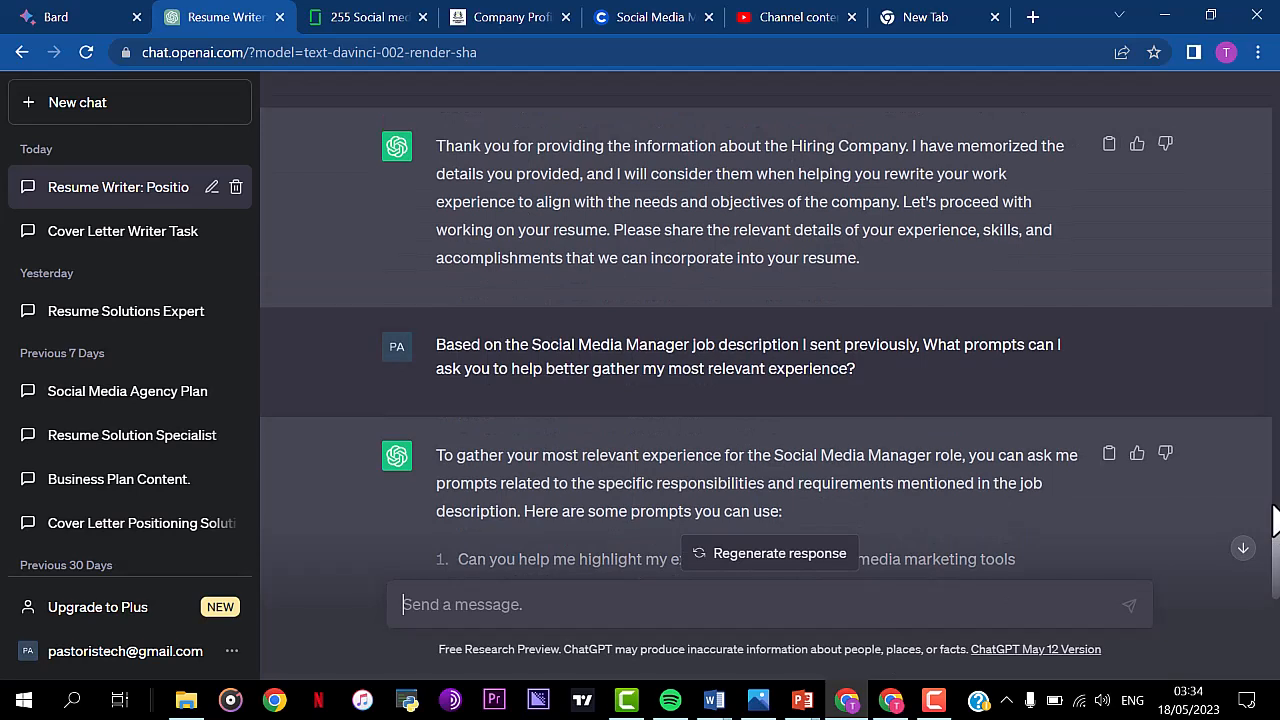
click(1108, 455)
mouse_move(722, 706)
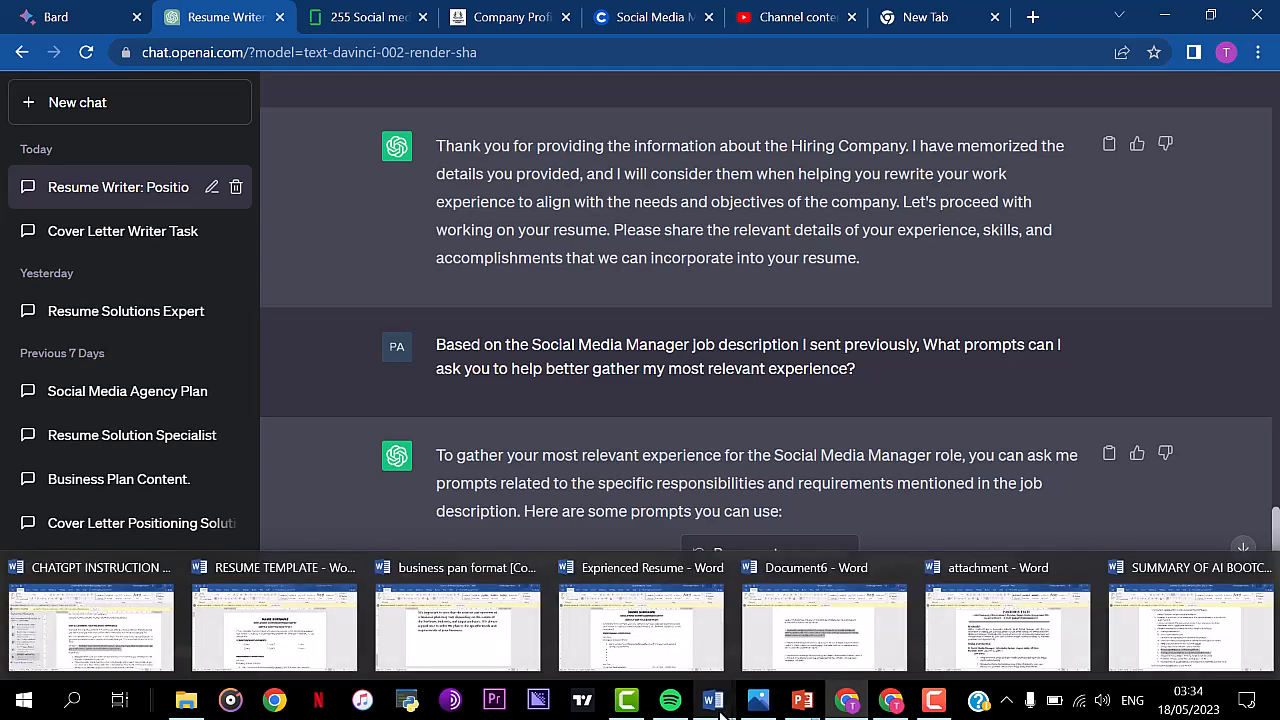
mouse_move(1020, 646)
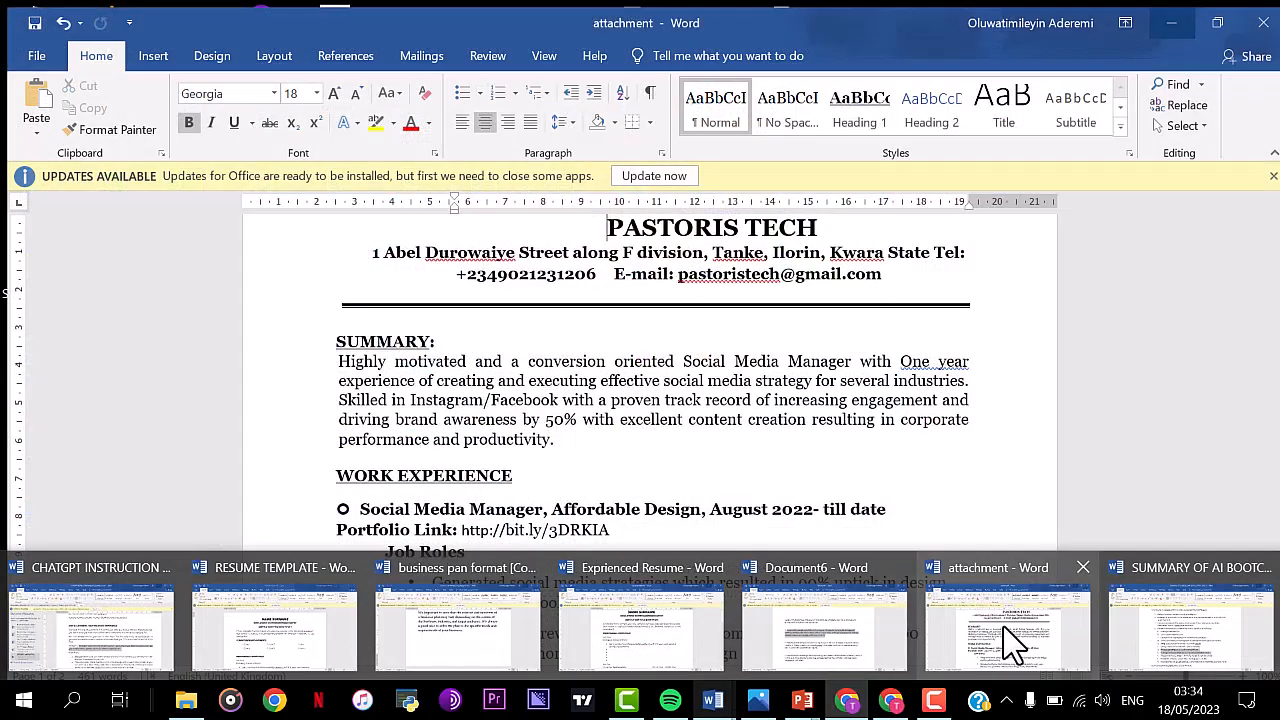
click(870, 645)
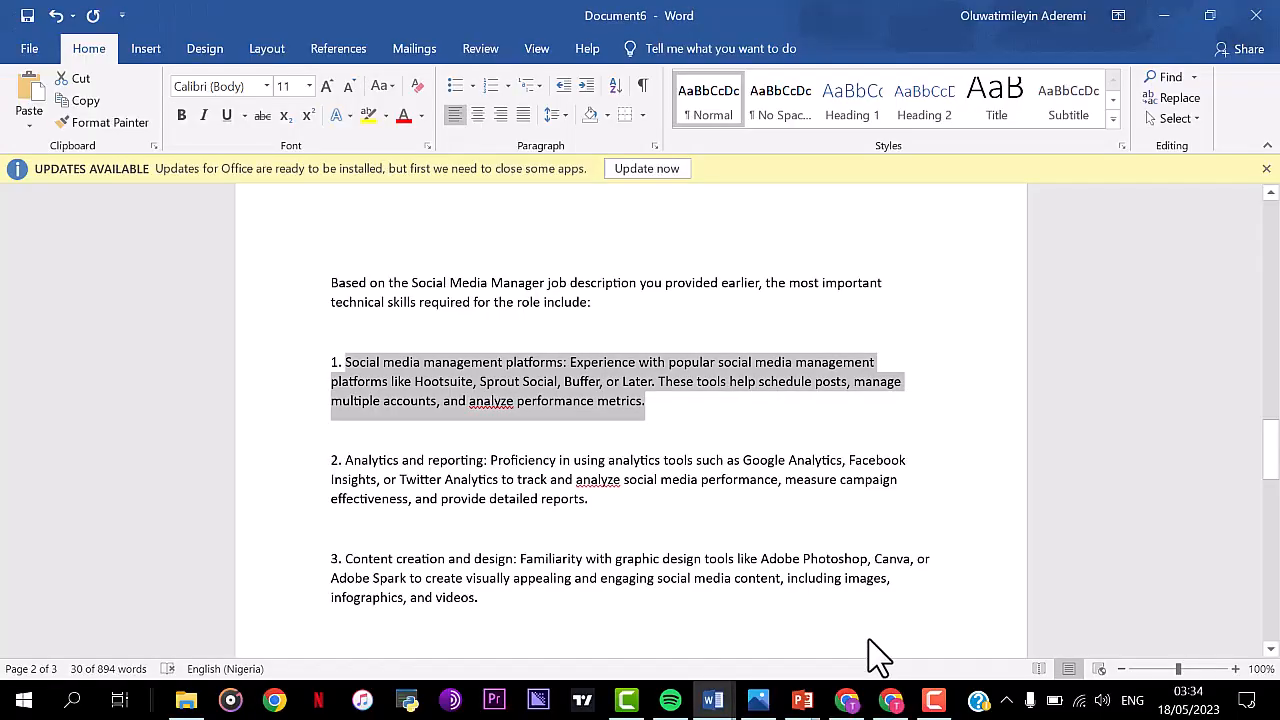
key(ctrl+a)
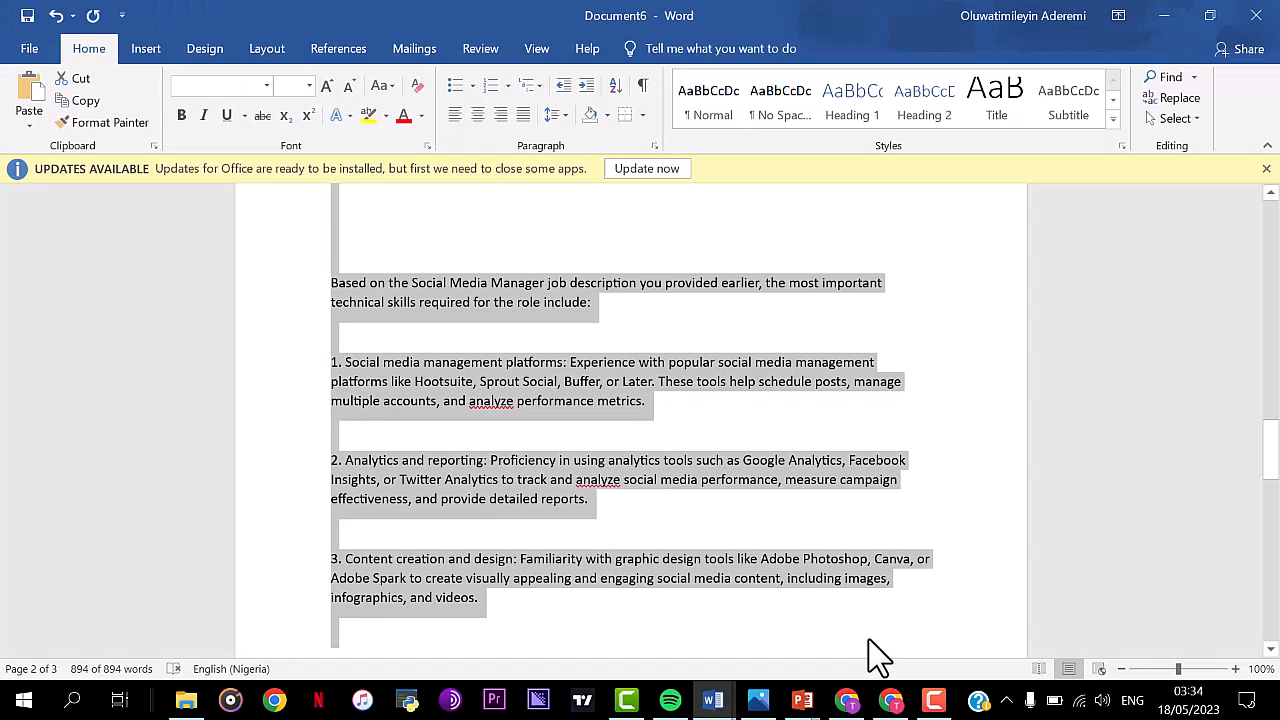
key(ctrl+v)
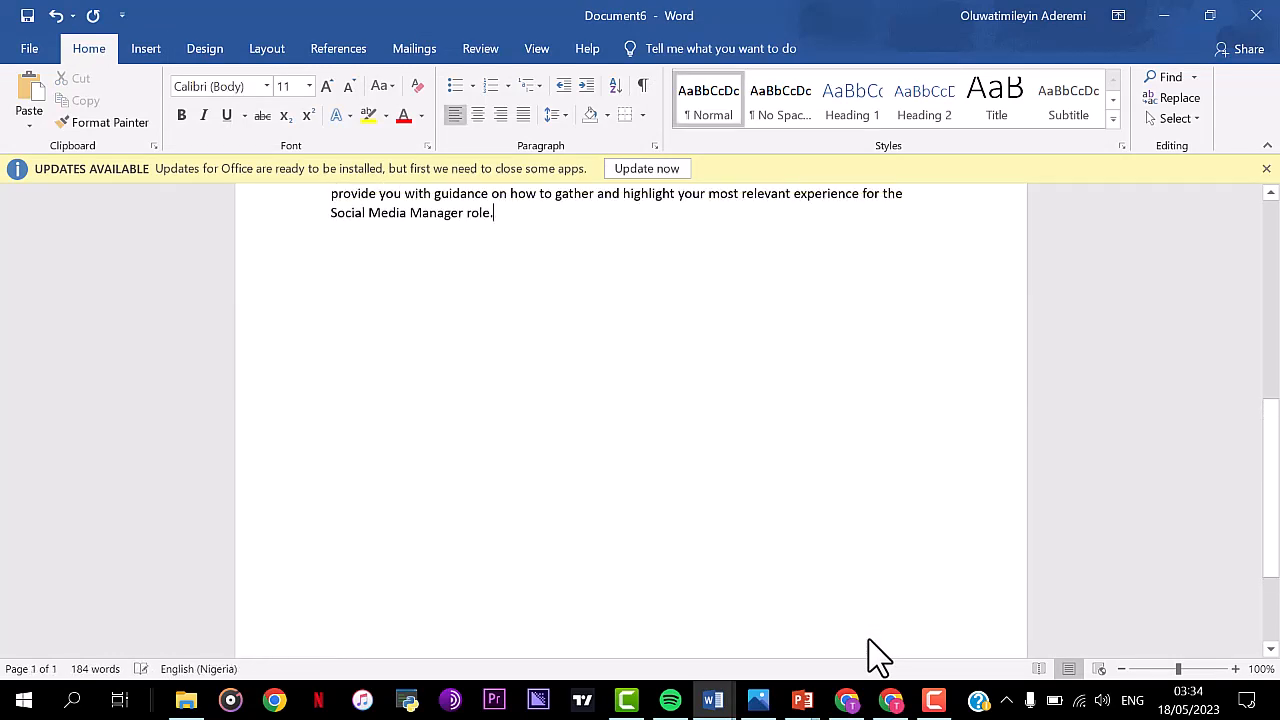
key(ctrl+Home)
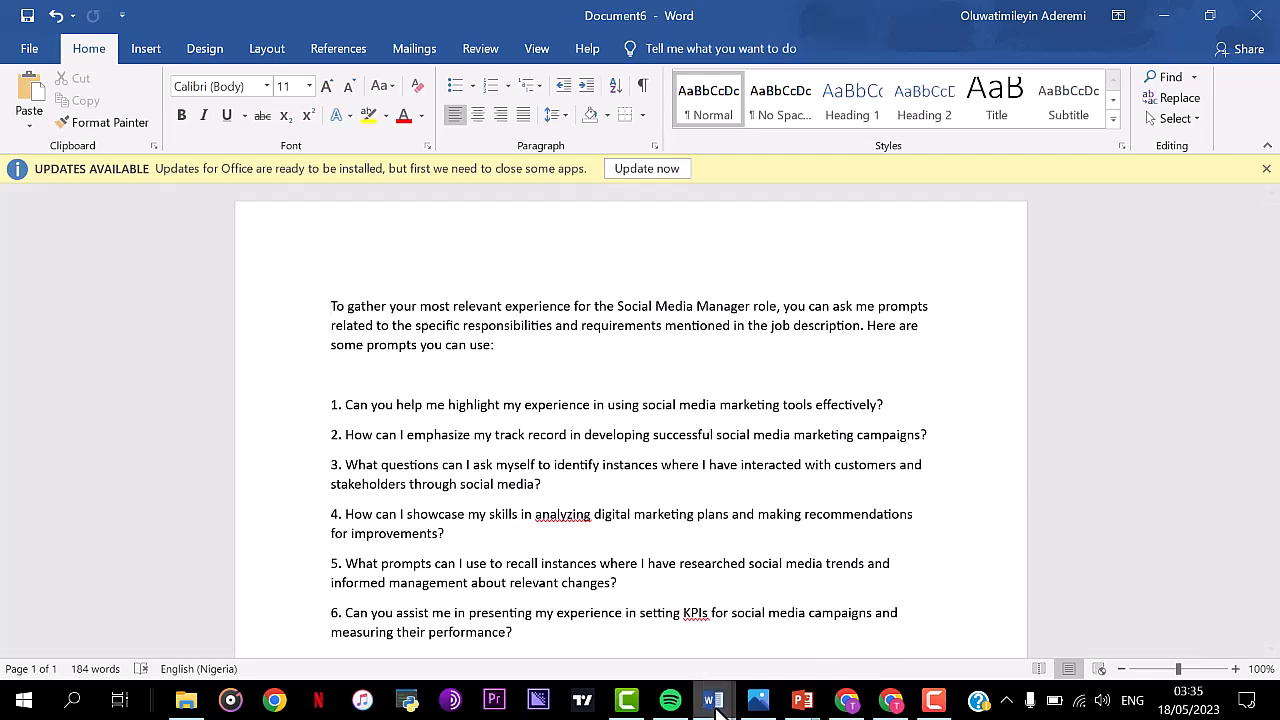
Step: Switch back to ChatGPT in Chrome and ask for relevant sample answers for each of those 5 questions
mouse_move(716, 706)
mouse_move(846, 702)
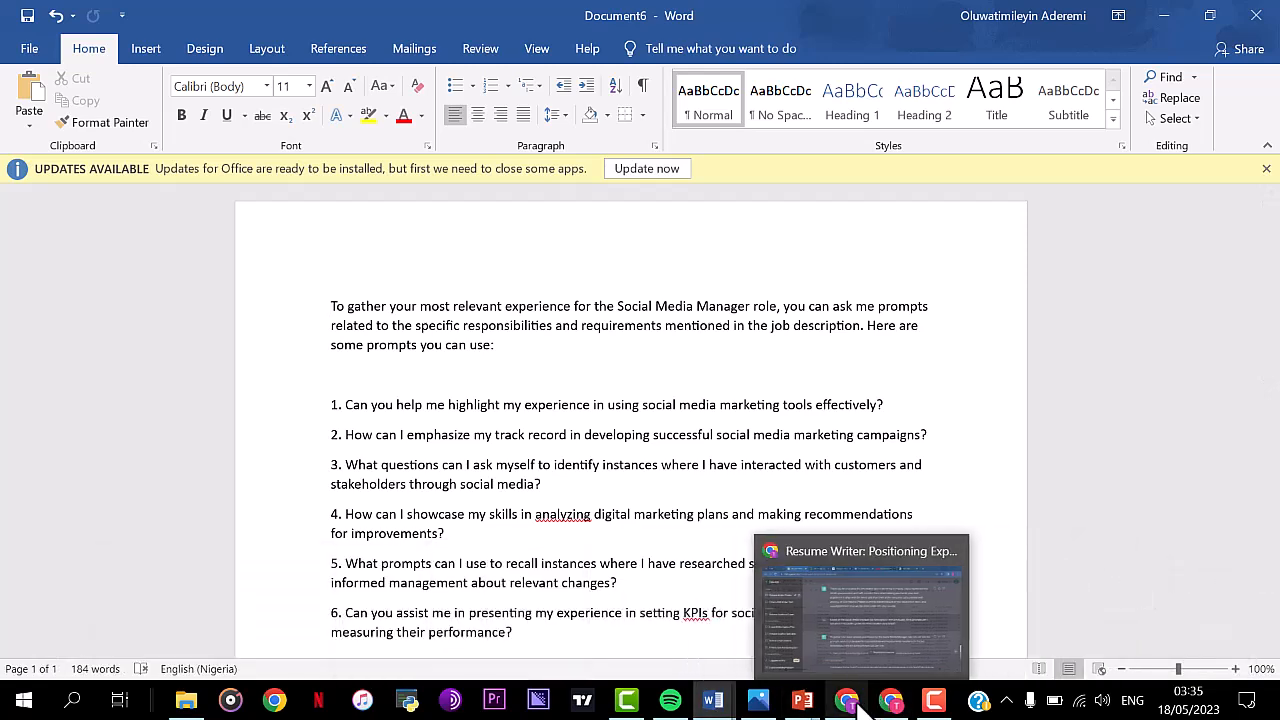
click(845, 648)
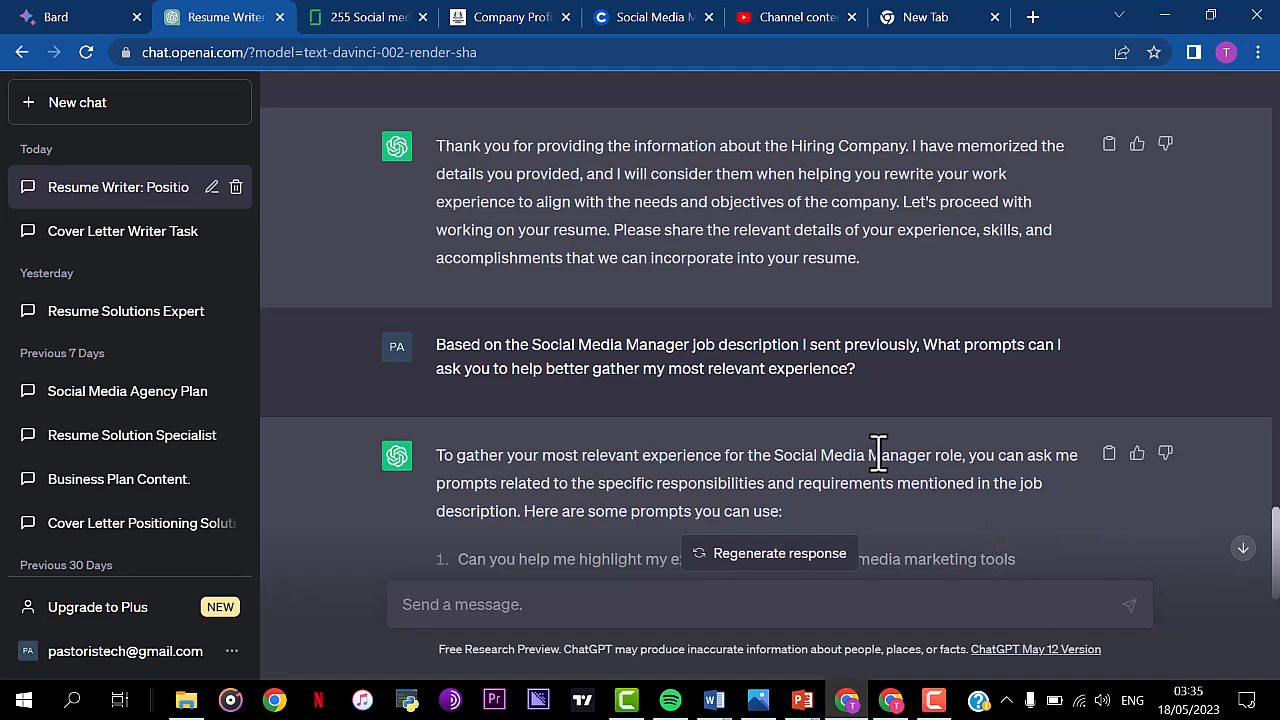
scroll(877, 450, down, 5)
click(538, 612)
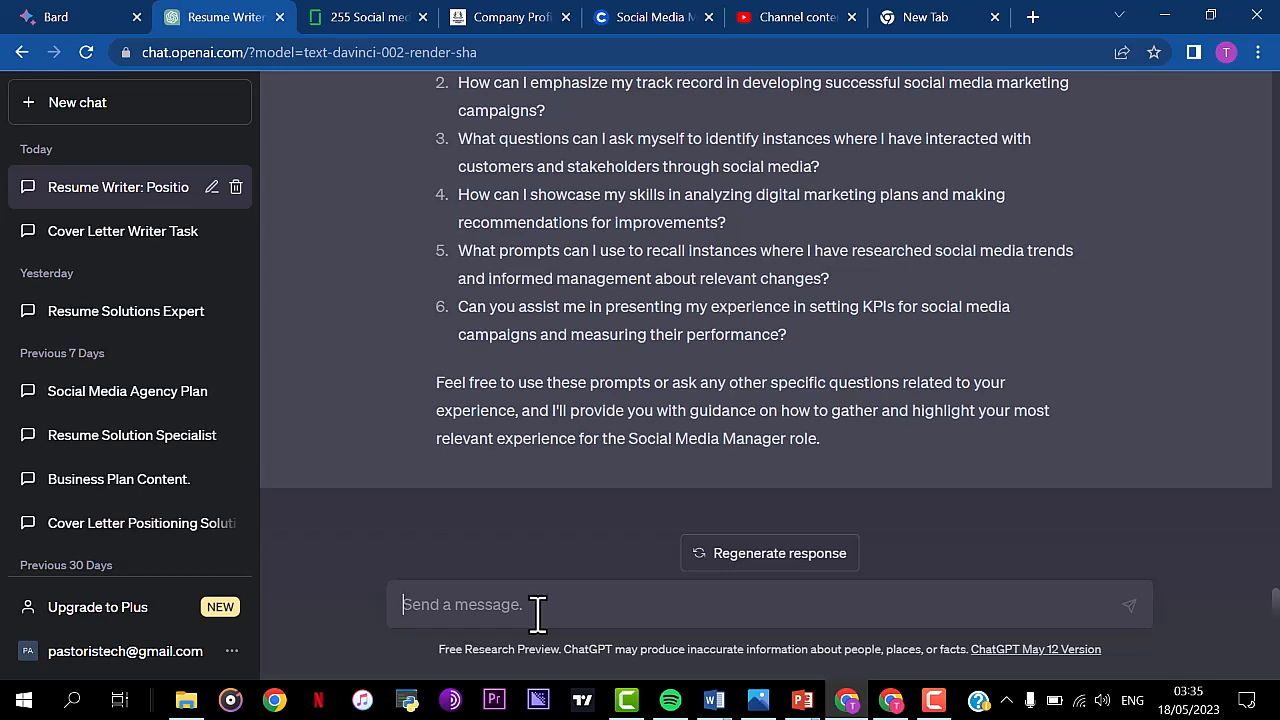
key(ctrl+v)
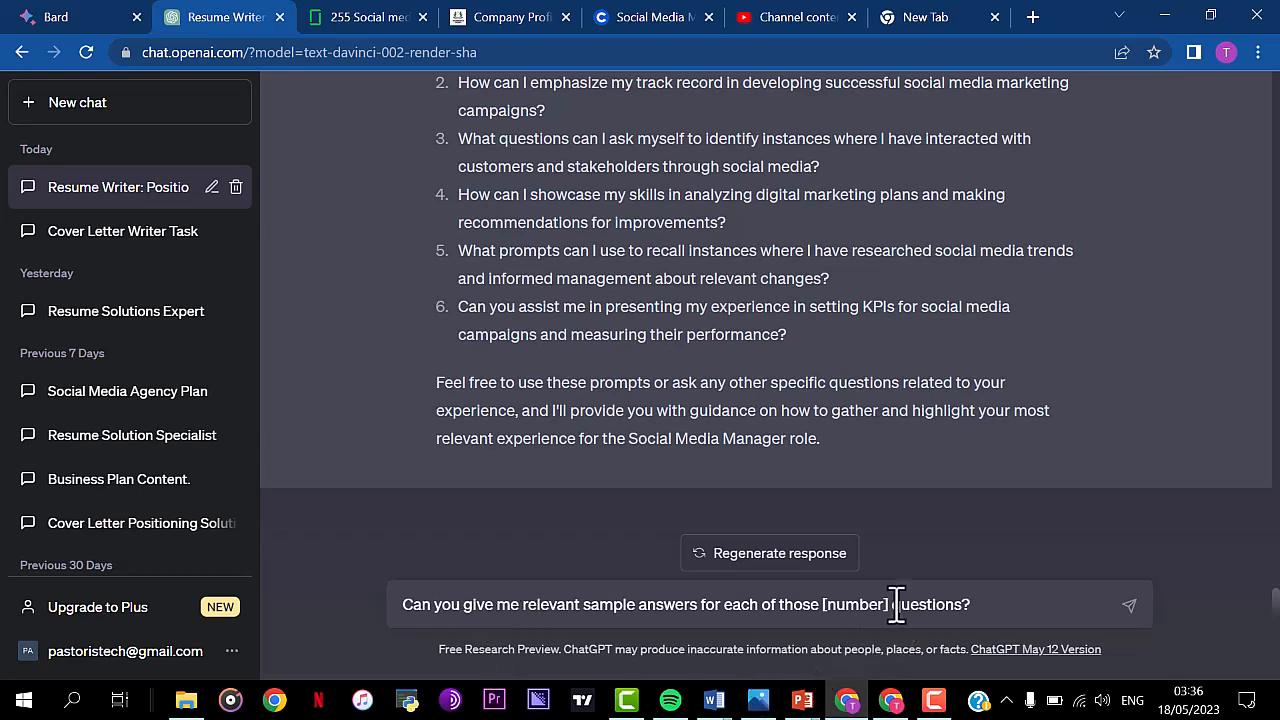
drag(889, 606, 825, 617)
text(5)
key(Return)
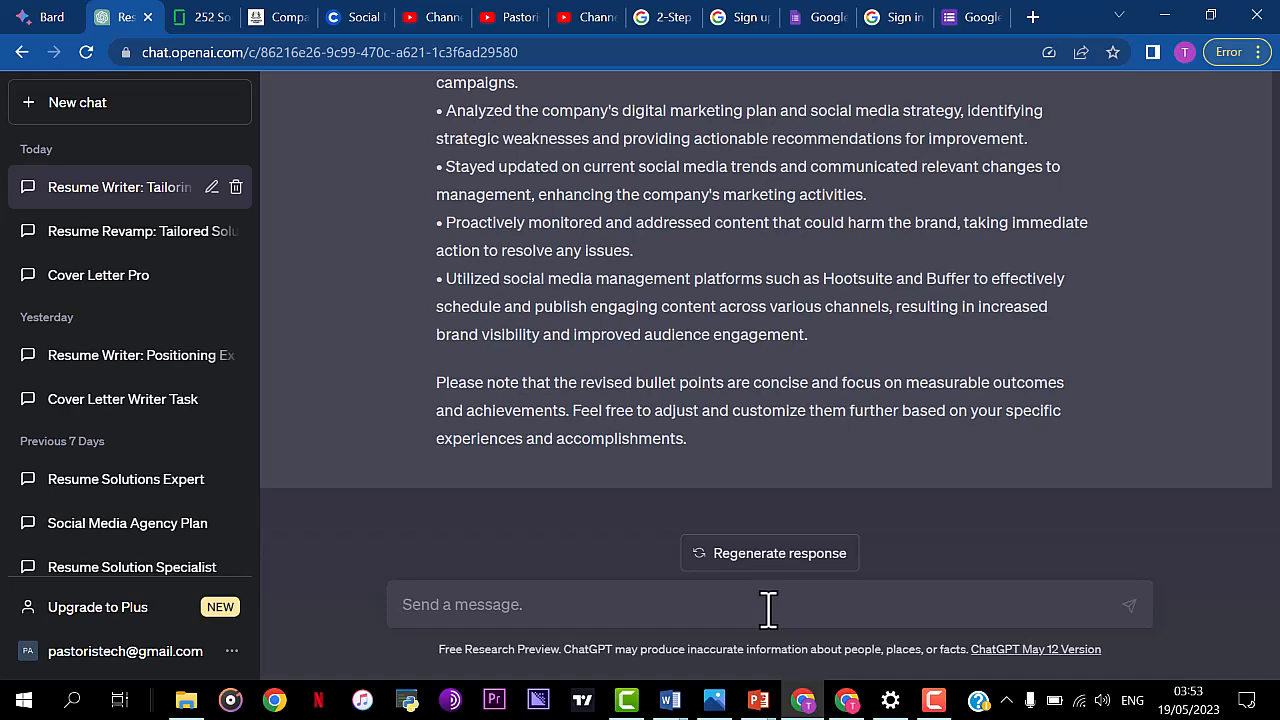
Step: Ask ChatGPT to summarize the upcoming work experience as 4 single resume bullet points, tailored in language similar to the social media manager post
key(ctrl+v)
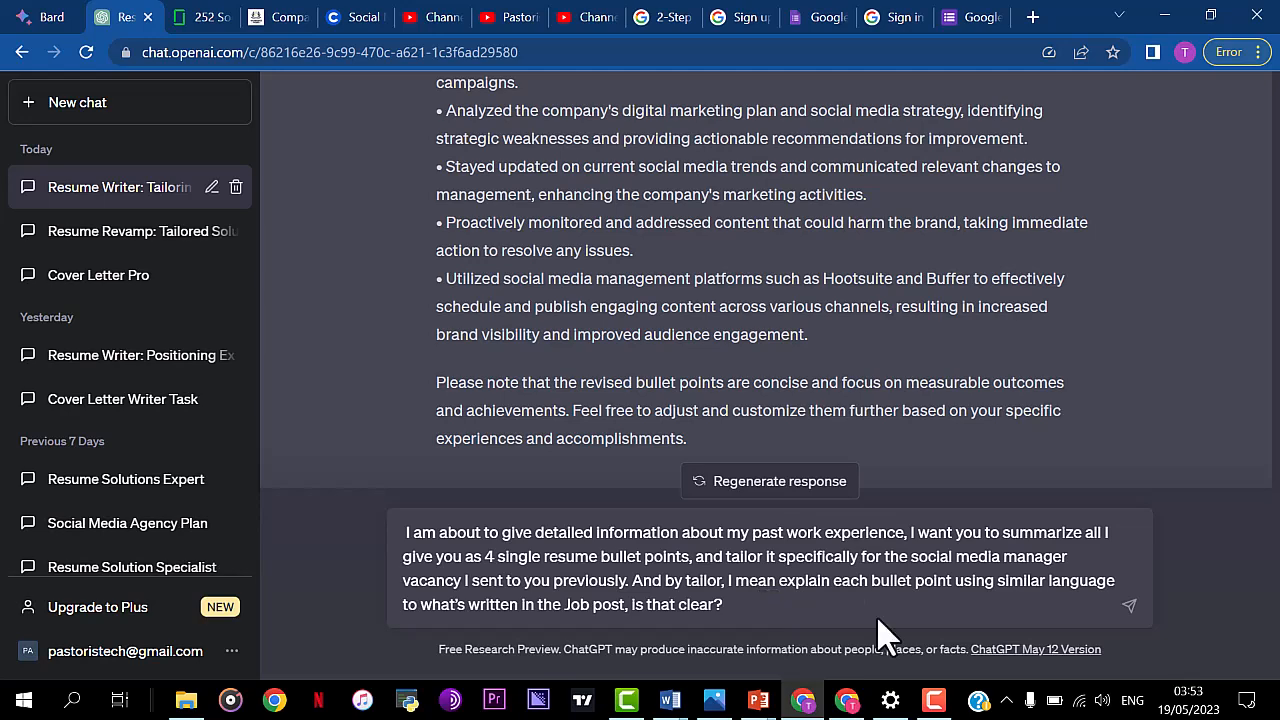
click(1129, 608)
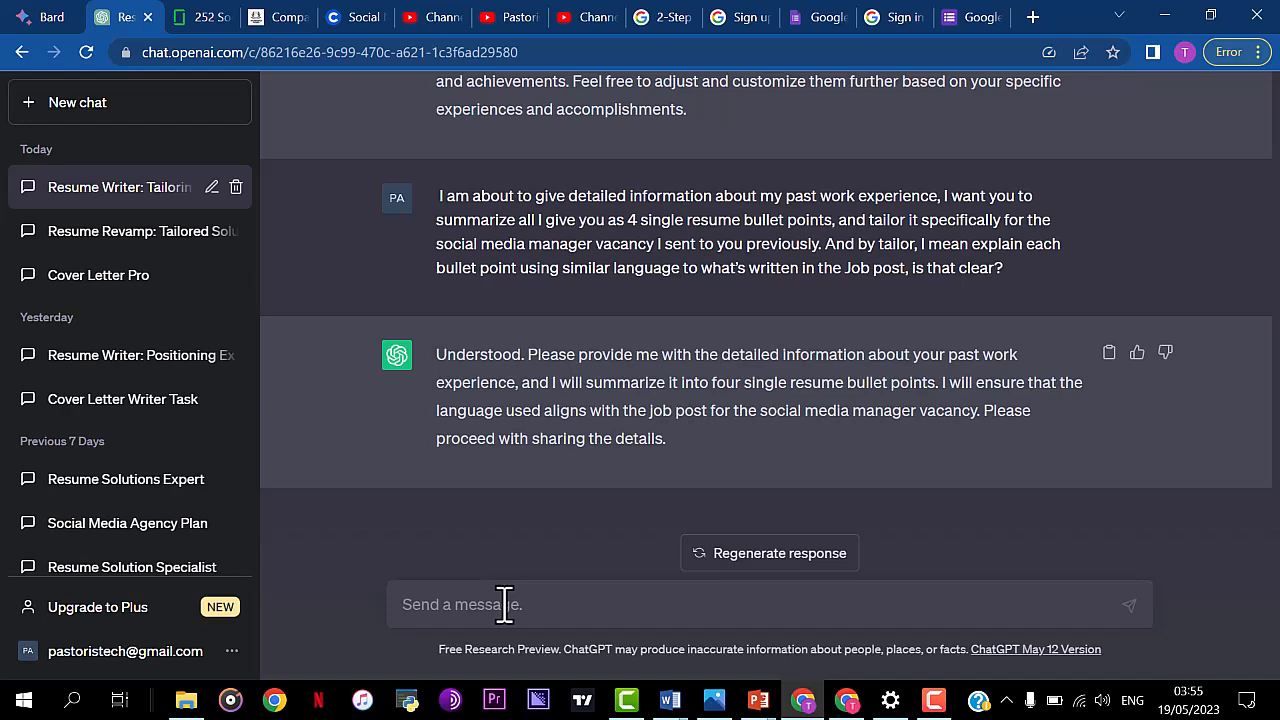
Step: Insert the duties and accomplishments from the previous Social Media Manager job in Branding and Design, review the text, and send it
key(ctrl+v)
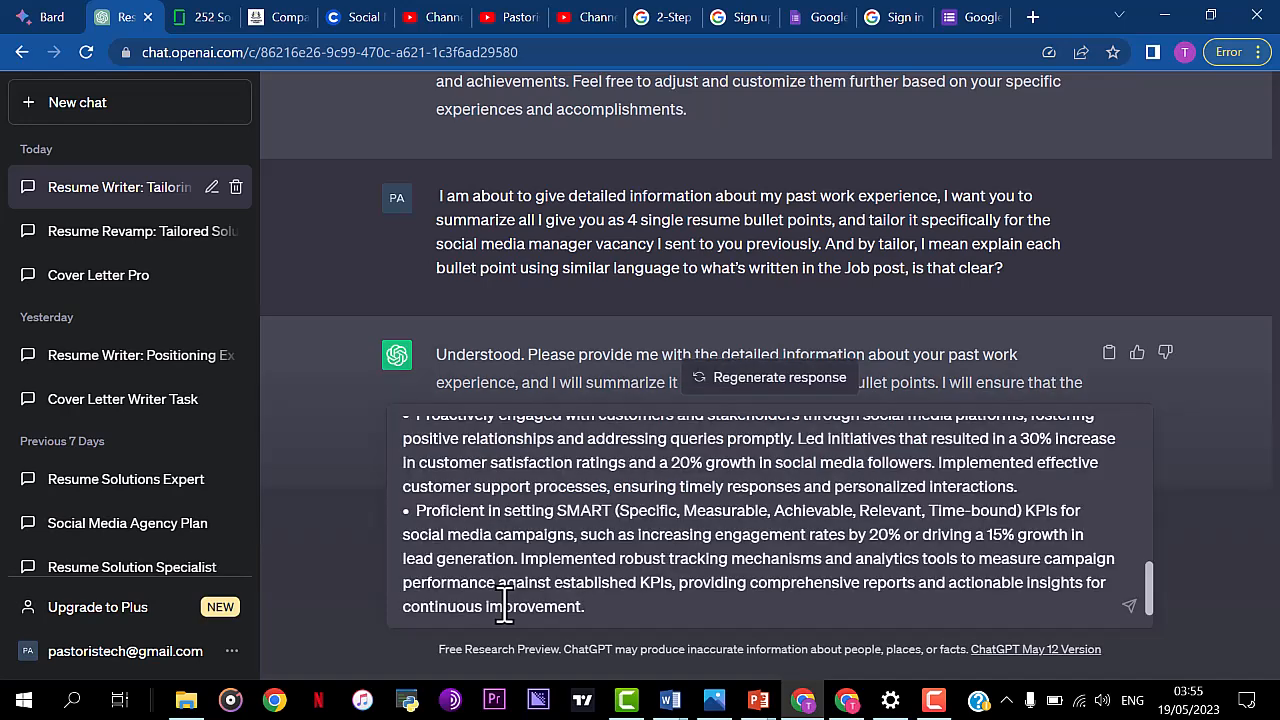
key(Up)
key(Up)
key(Up)
key(Up)
key(Up)
key(Up)
key(Up)
key(Up)
key(Up)
key(Up)
key(Up)
key(Up)
key(Up)
key(Up)
key(Up)
key(Up)
key(Up)
key(Up)
key(Up)
key(Up)
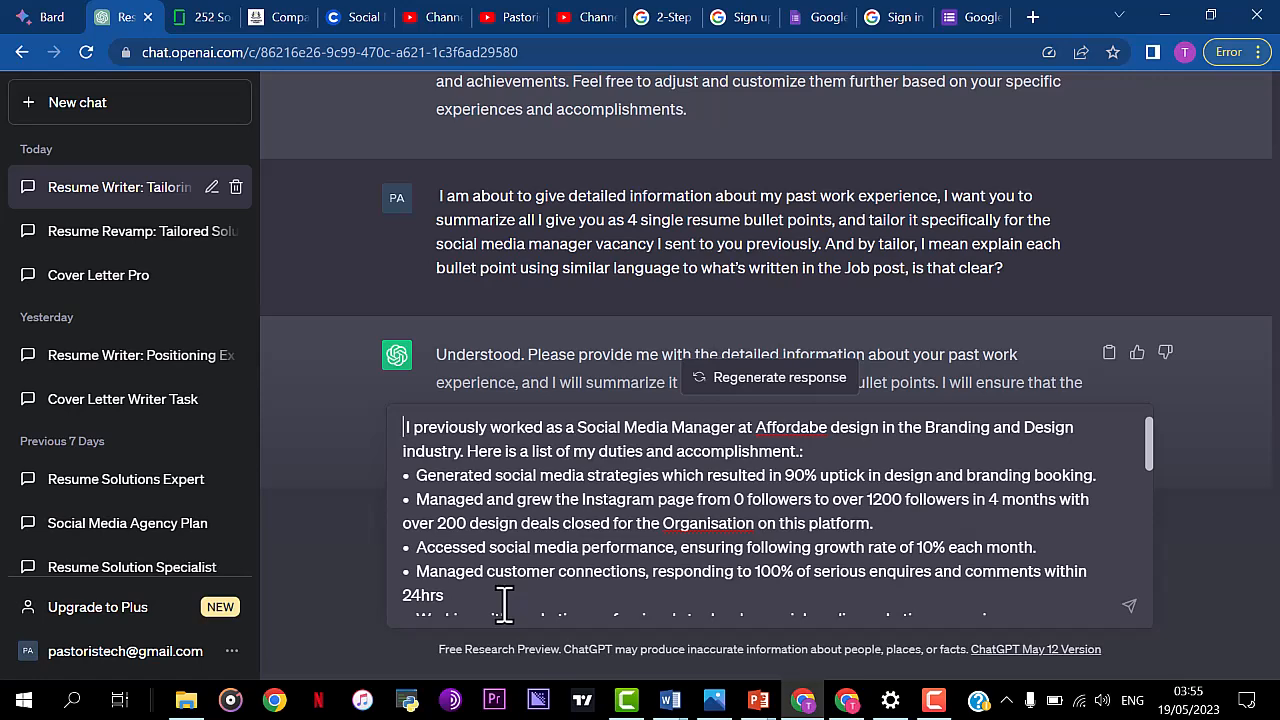
click(585, 523)
key(Down)
key(Down)
key(Down)
key(Down)
key(Down)
key(Down)
key(Down)
key(Down)
key(Down)
key(Down)
key(Down)
key(Down)
key(Down)
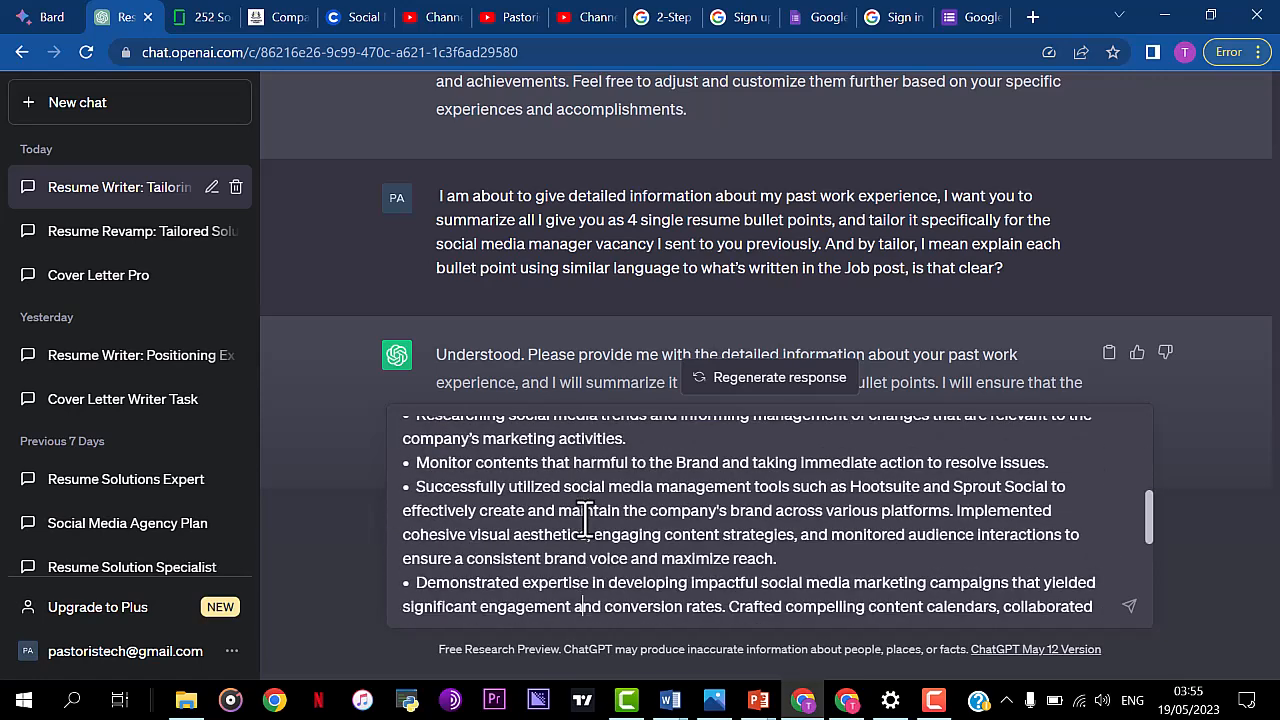
key(Up)
key(Up)
key(Up)
key(Up)
key(Up)
key(Up)
key(Up)
key(Up)
key(Up)
key(Up)
key(Up)
key(Up)
key(Up)
key(Up)
key(Up)
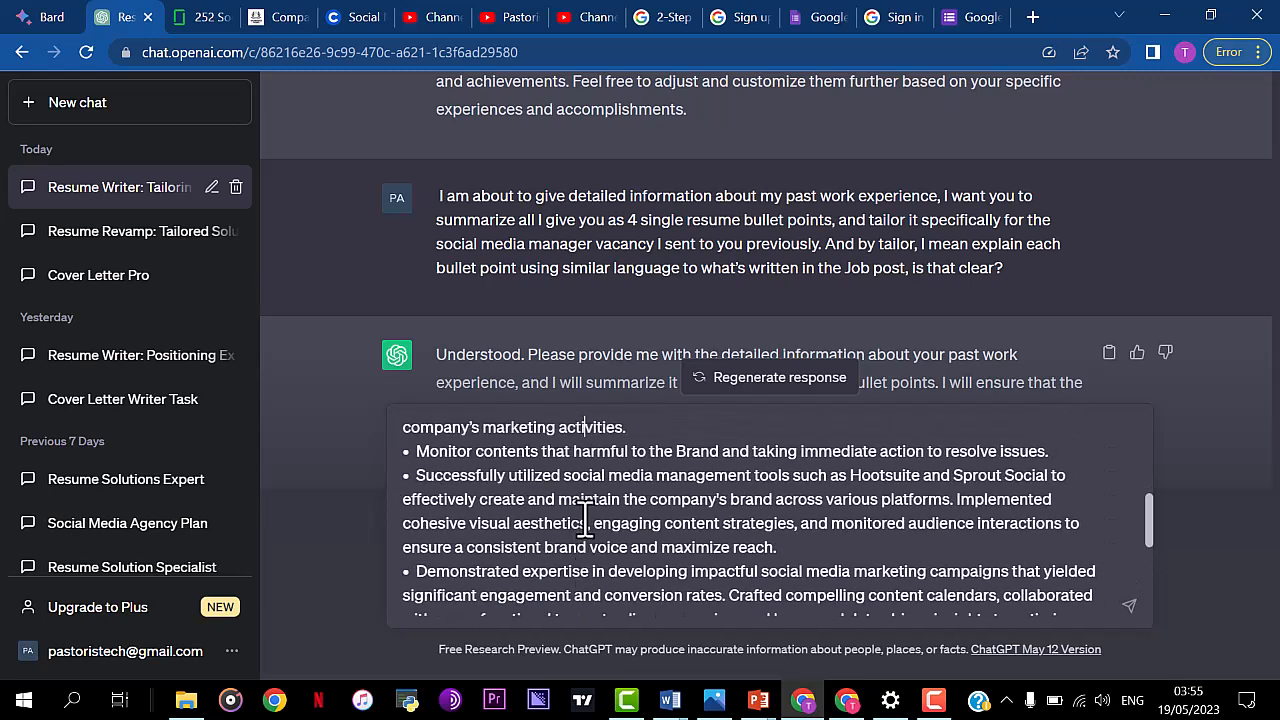
click(1129, 607)
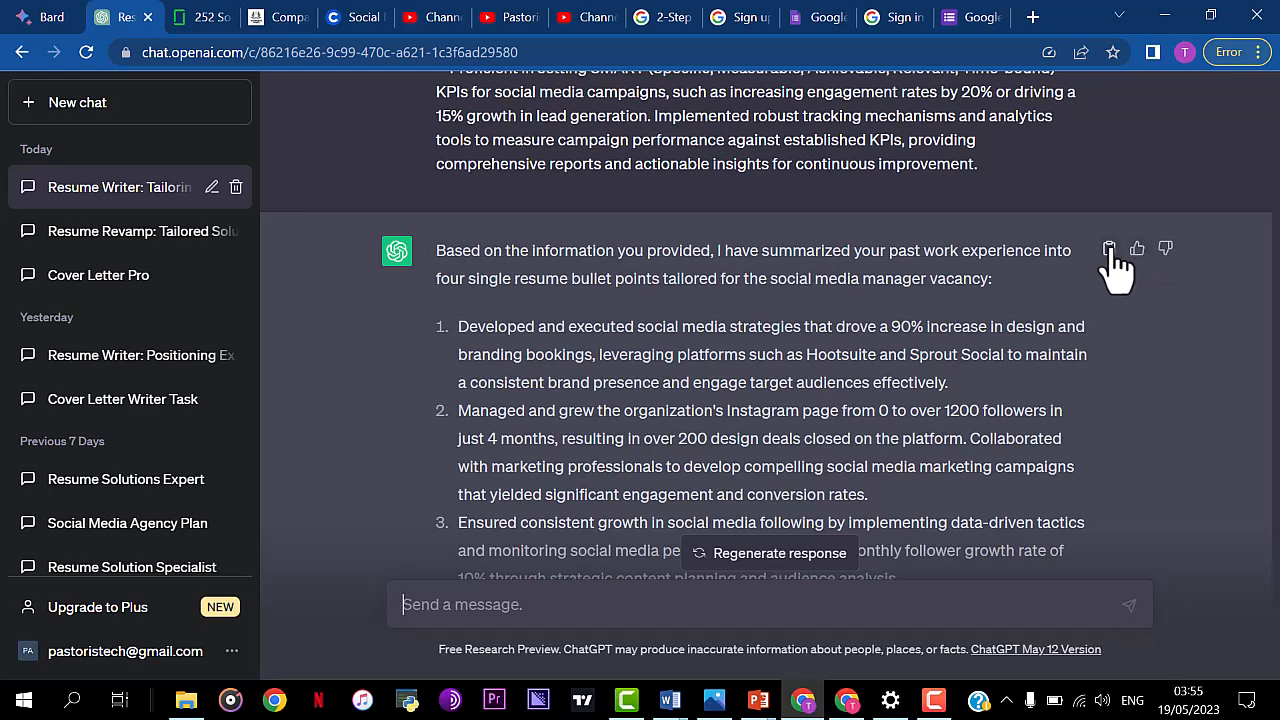
Step: Replace the placeholder bullets of the first job in the RESUME TEMPLATE Word document with ChatGPT's four-bullet work experience summary
scroll(1112, 250, down, 3)
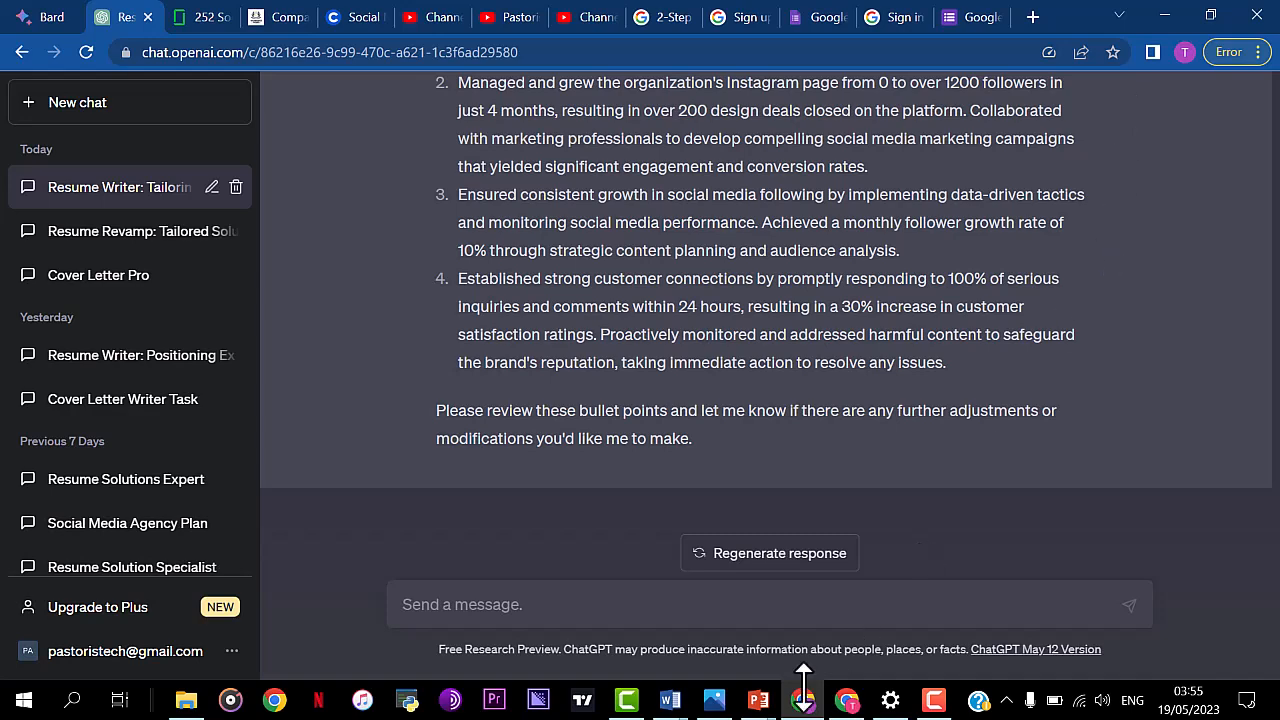
mouse_move(668, 700)
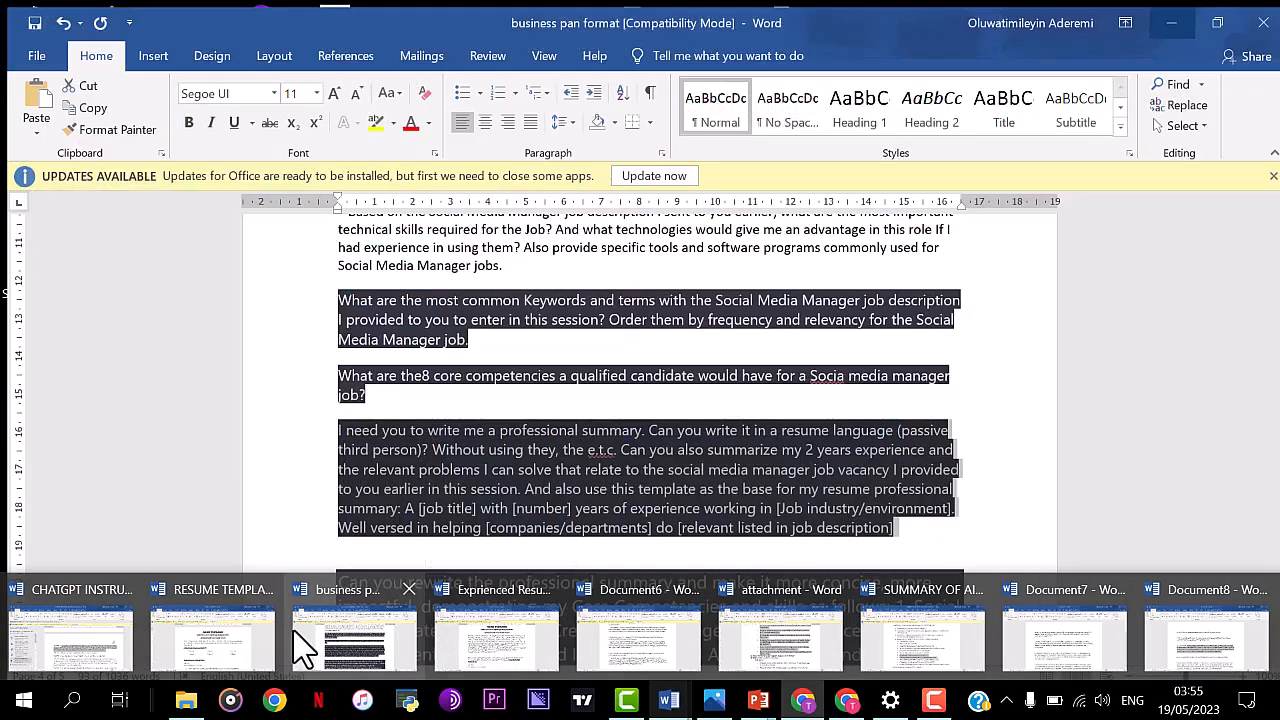
click(240, 655)
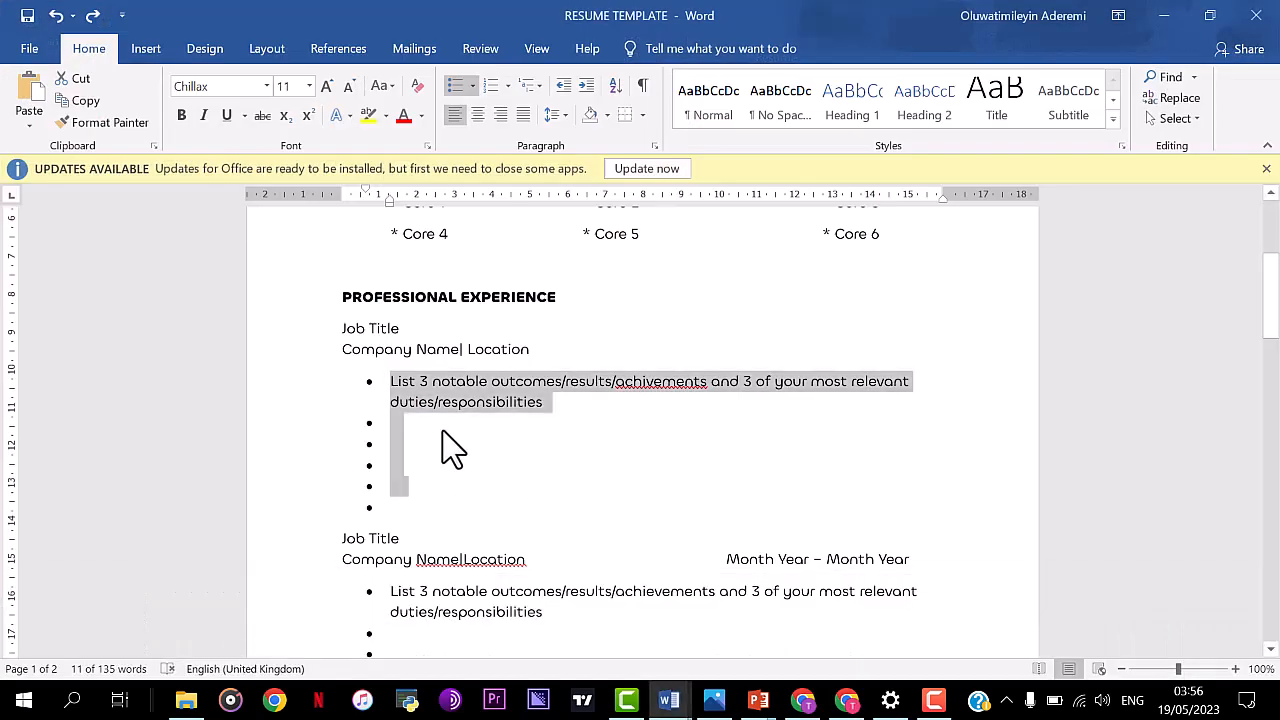
text(Based on the information you provided, I have summarized your past work experience into four single resume bullet points tailored for the social media manager vacancy:  1. Developed and executed social media strategies that drove a 90% increase in design and branding bookings, leveraging platforms such as Instagram and Sprout Social to maintain a consistent brand presence and engage target audiences effectively.  2. Managed and grew the organization's Instagram page from 0 to over 1200 followers in just 4 months, resulting in over 200 design deals closed on the platform. Collaborated with marketing professionals to develop compelling social media marketing campaigns that yielded significant engagement and conversion rates.  3. Ensured consistent growth in social media following by implementing data-driven tactics and monitoring social media performance. Achieved a monthly follower growth rate of 10% through strategic content planning and audience analysis.  4. Established strong customer connections by promptly responding to 100% of serious inquiries and comments within 24 hours, resulting in a 30% increase in customer satisfaction ratings. Proactively monitored and addressed harmful content to safeguard the brand's reputation, taking immediate action to resolve any issues.  Please review these bullet points and let me know if there are any further adjustments or modifications you'd like me to make.)
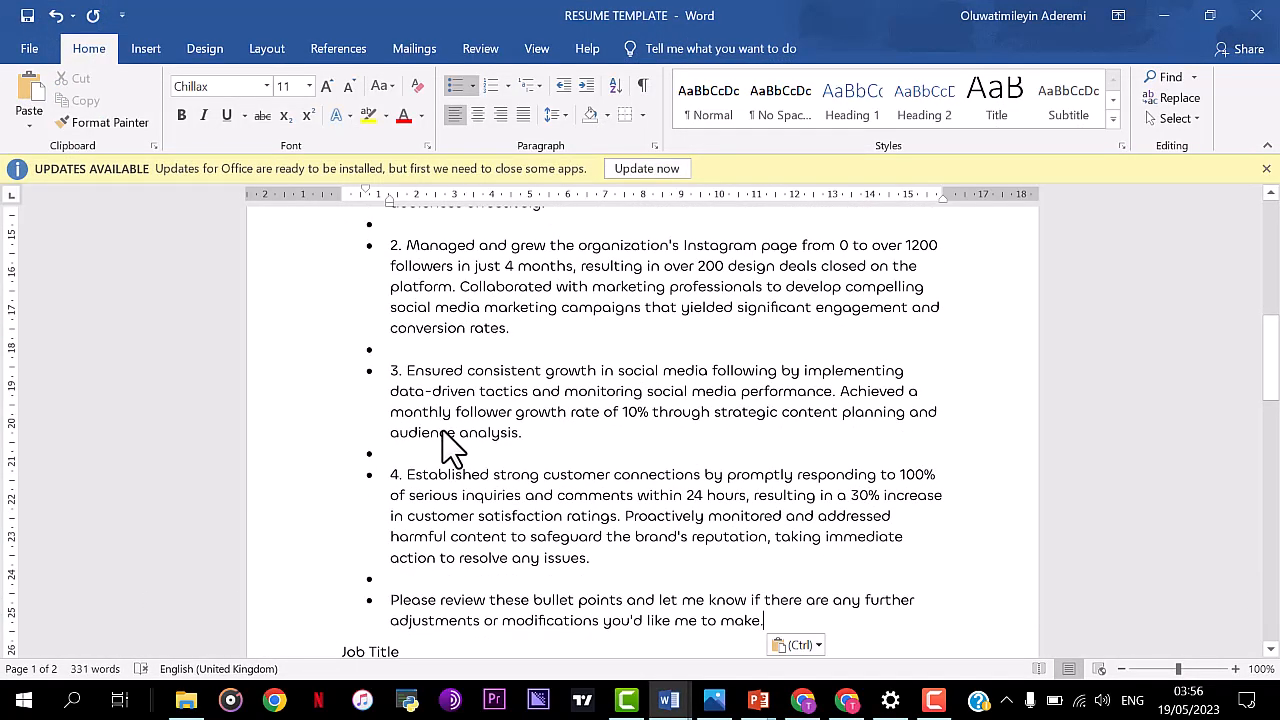
Step: Clean up the inserted work experience by removing ChatGPT's intro and closing remarks, the list numbers and the empty bullets
drag(351, 580, 783, 617)
key(Delete)
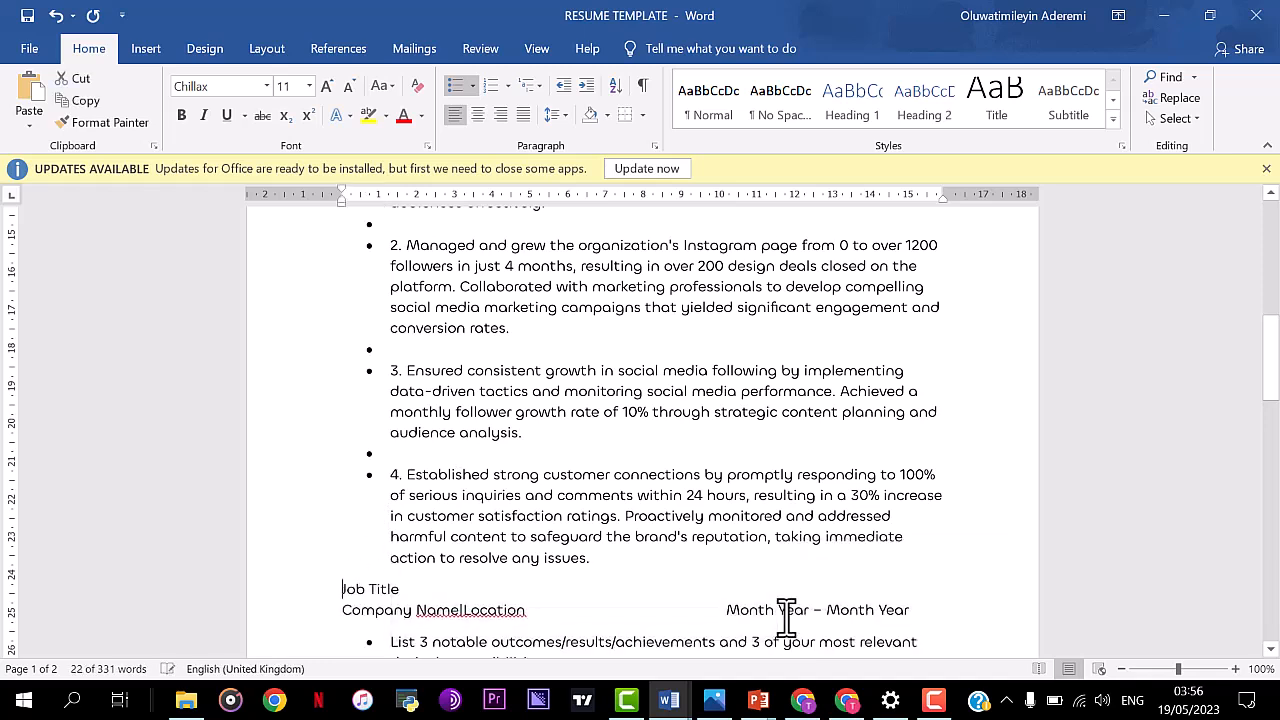
click(414, 477)
key(BackSpace)
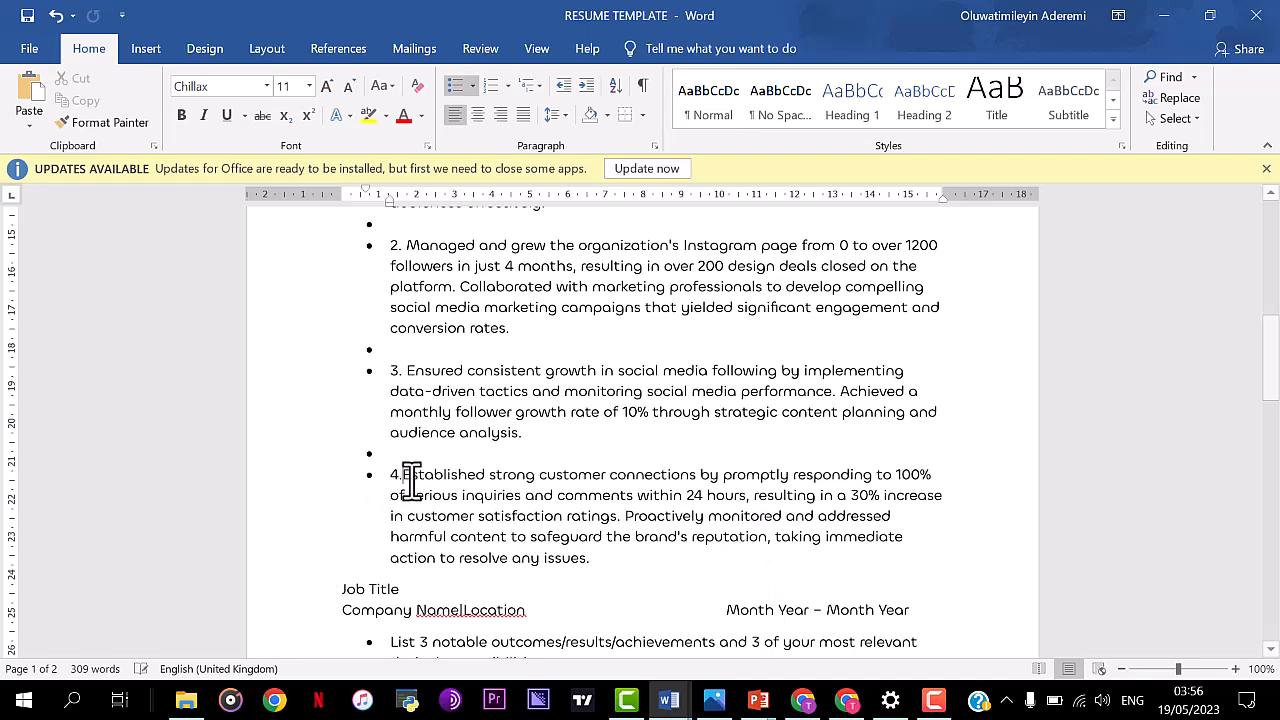
key(BackSpace)
key(BackSpace)
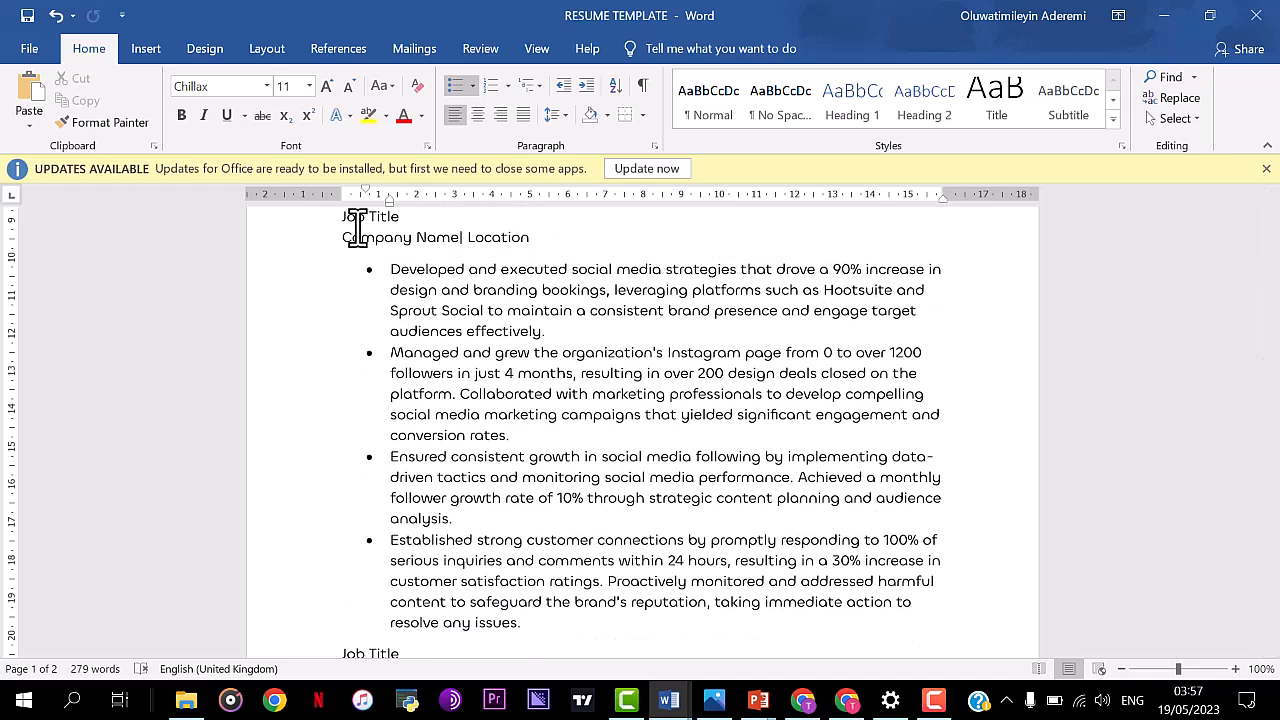
Step: Replace the first Job Title placeholder under Professional Experience with SOCIAL MEDIA MANAGER
triple_click(418, 222)
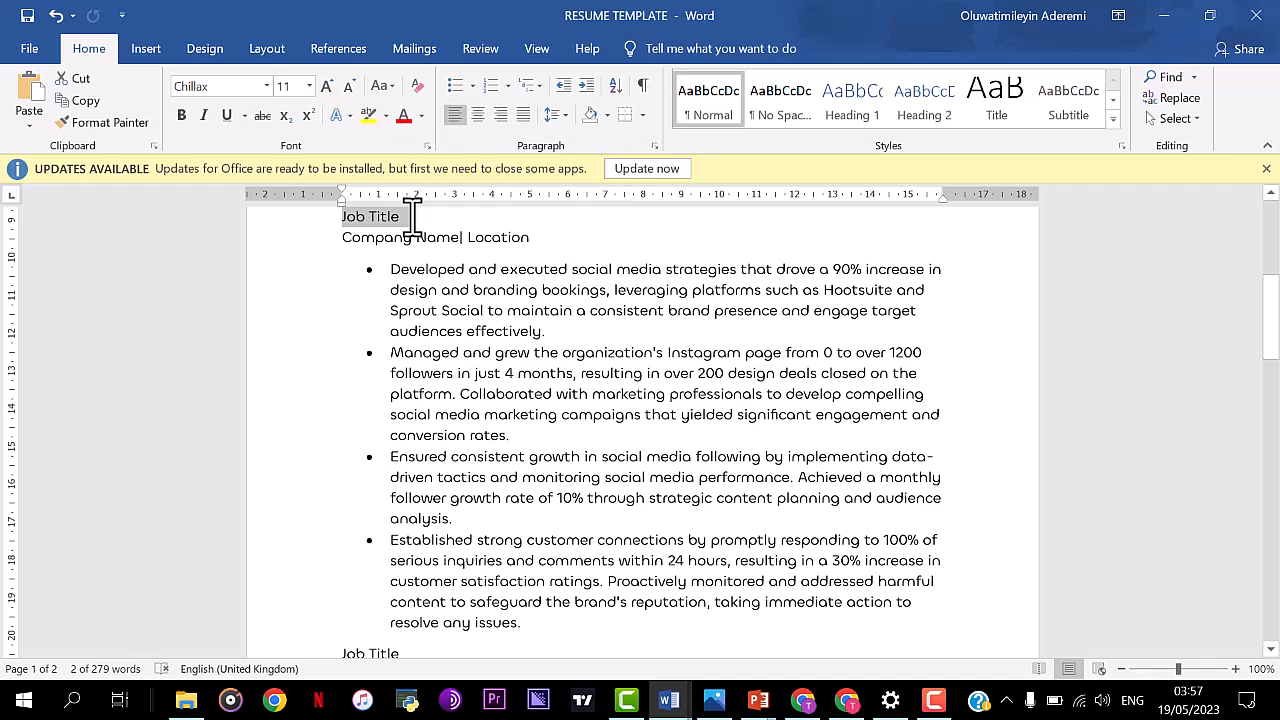
text(SOCIA)
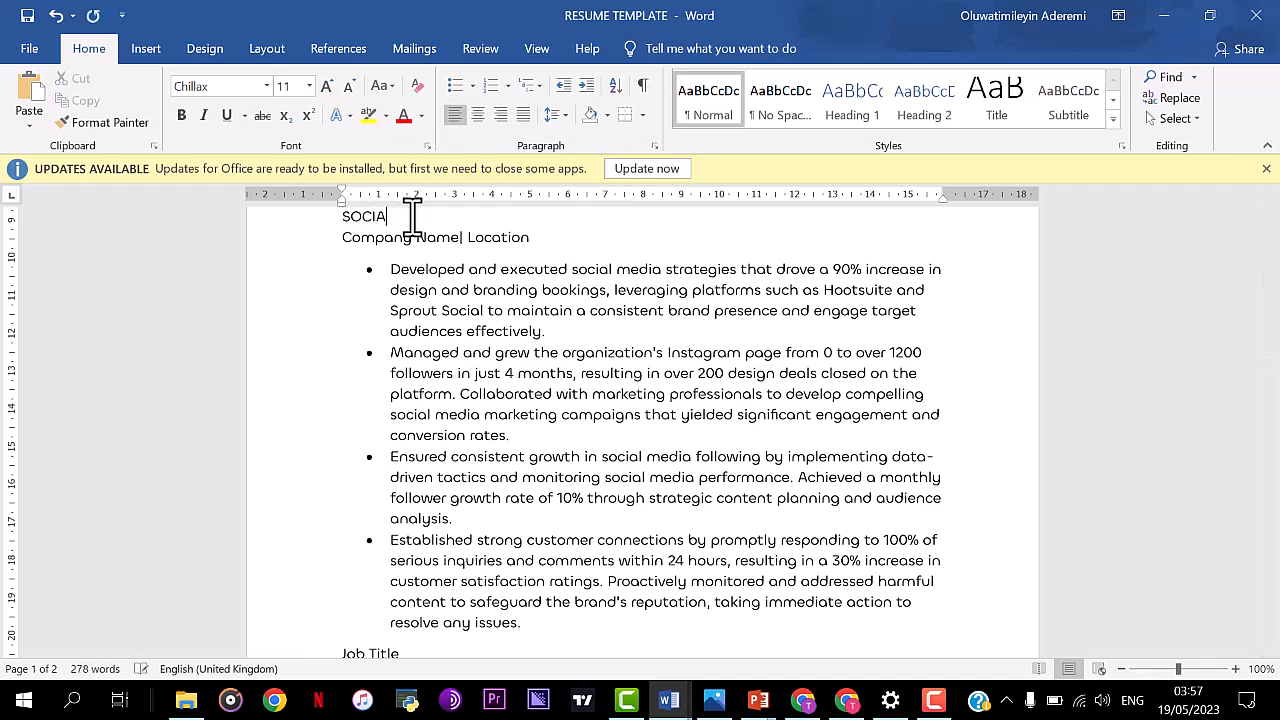
text(L MEDIA MANAGER)
Step: Set the first job's company name to AFFORDABE DESIGN and its location to REMOTE
key(Left)
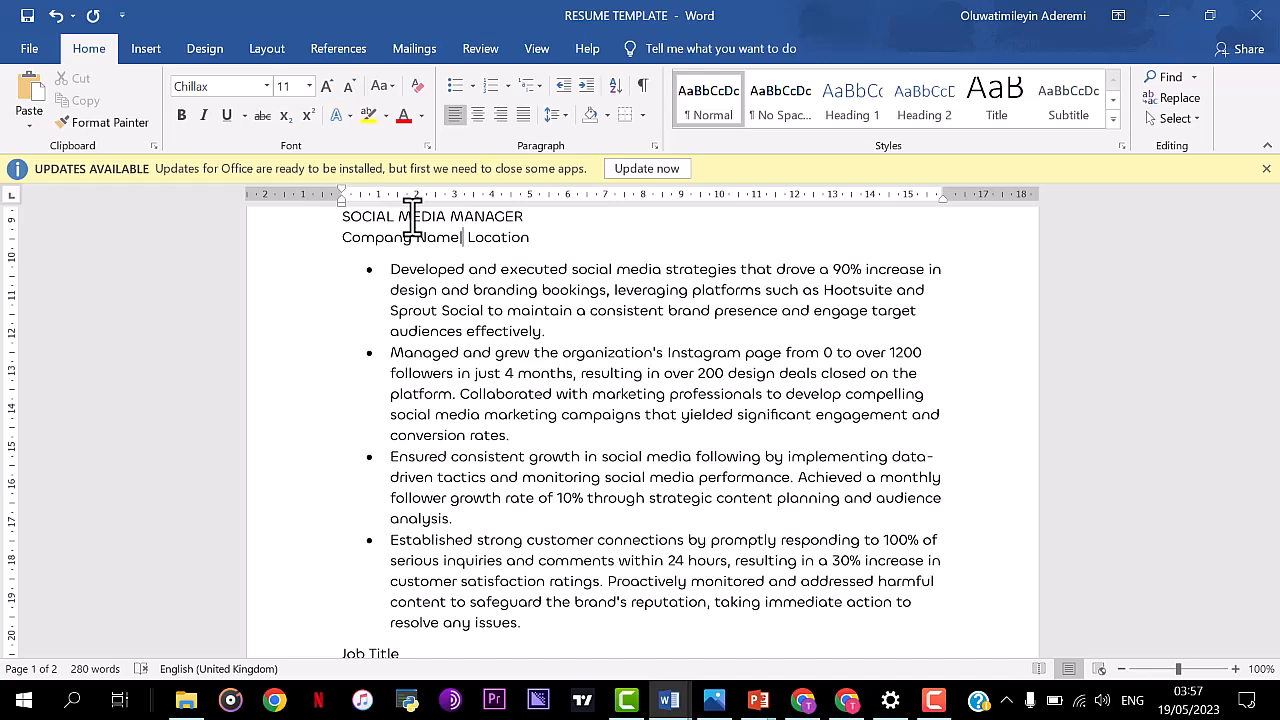
key(shift+Left)
key(shift+Left)
key(shift+Left)
key(shift+Left)
key(shift+Left)
key(shift+Left)
key(shift+Left)
key(shift+Left)
key(shift+Left)
key(shift+Left)
key(shift+Left)
key(shift+Left)
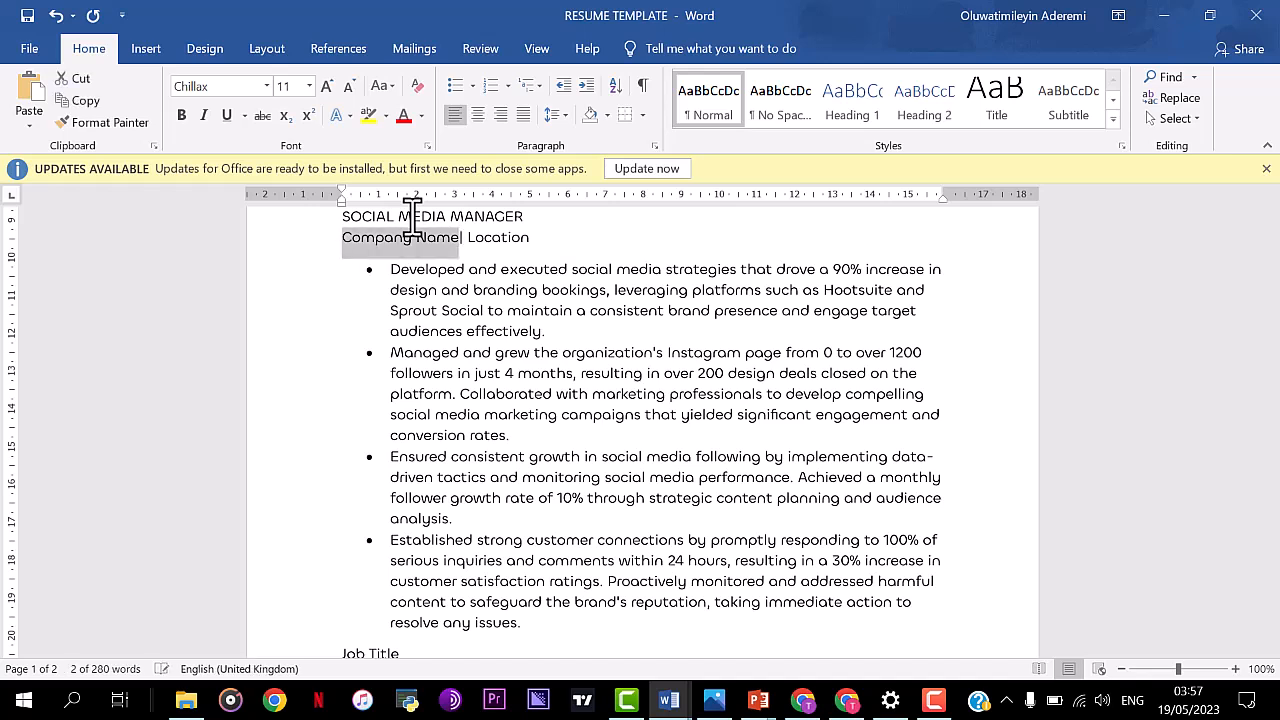
text(A)
text(FFOR)
text(DABLE D)
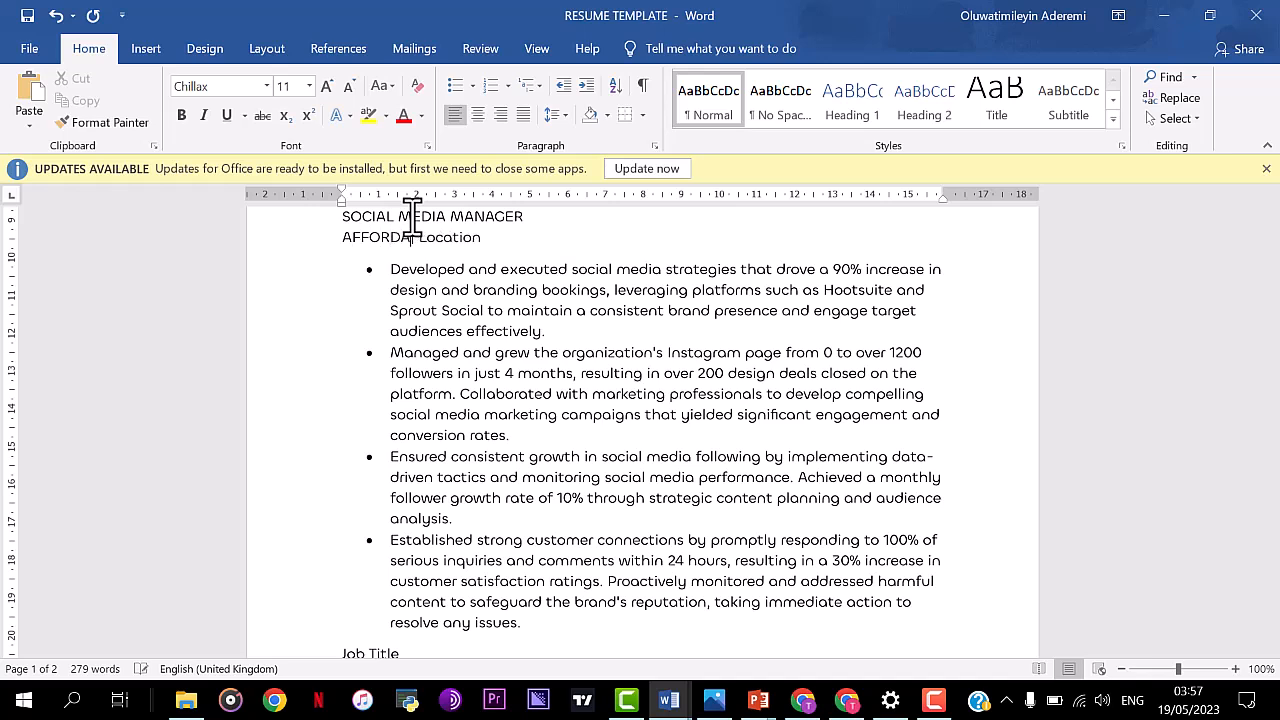
text(ESIGN)
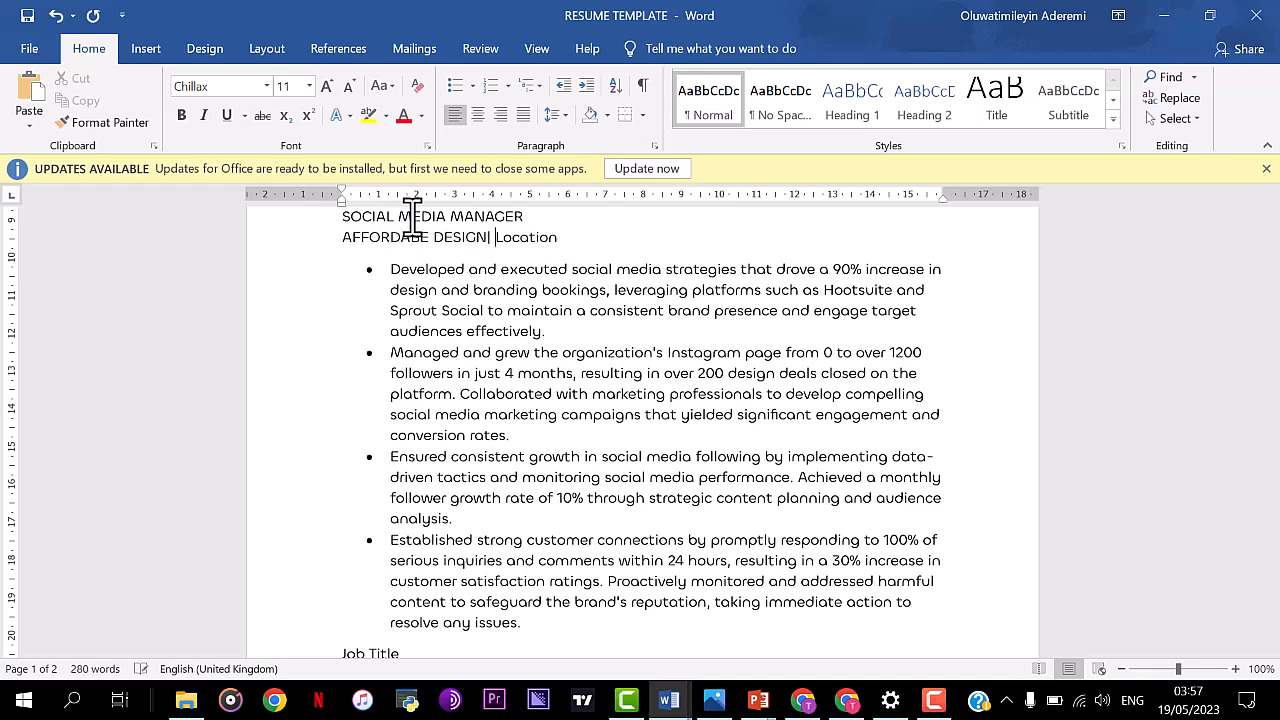
key(End)
key(ctrl+shift+Left)
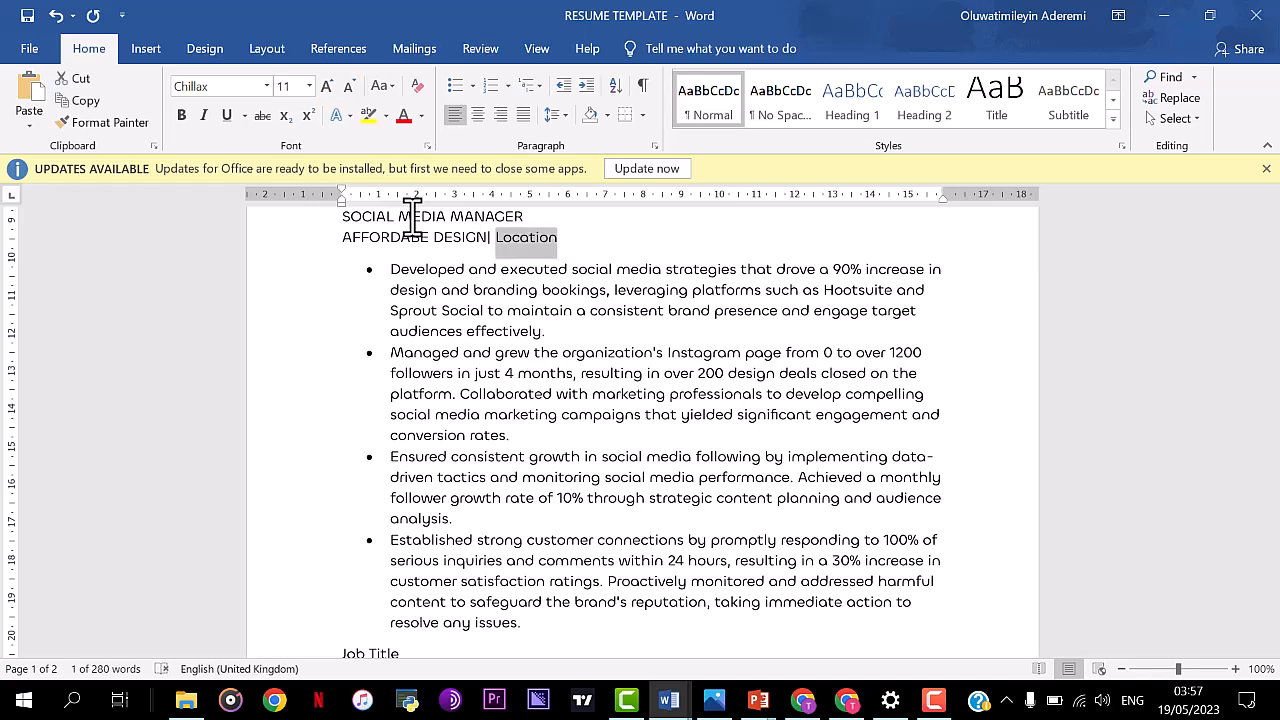
text(REMOTE)
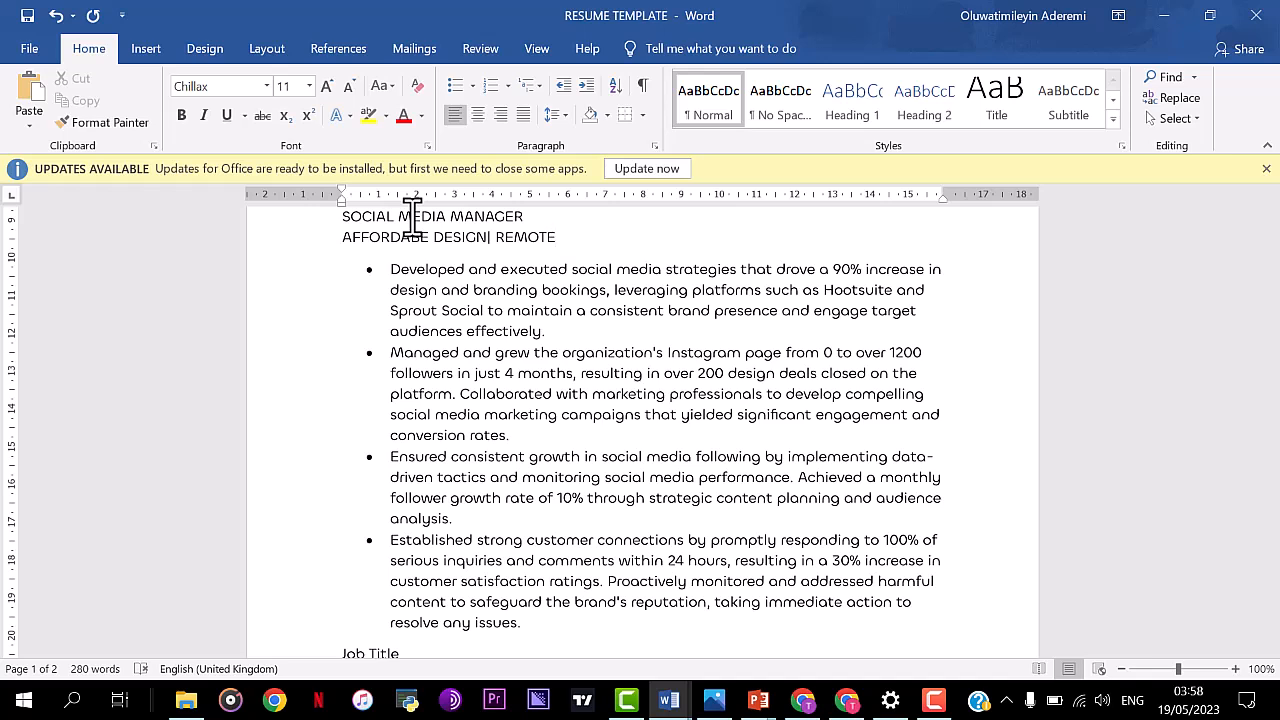
Step: Look through the professional experience entries and the remaining education, certifications and technological skills sections of the resume template
key(Down)
key(Up)
key(Up)
key(Up)
key(Up)
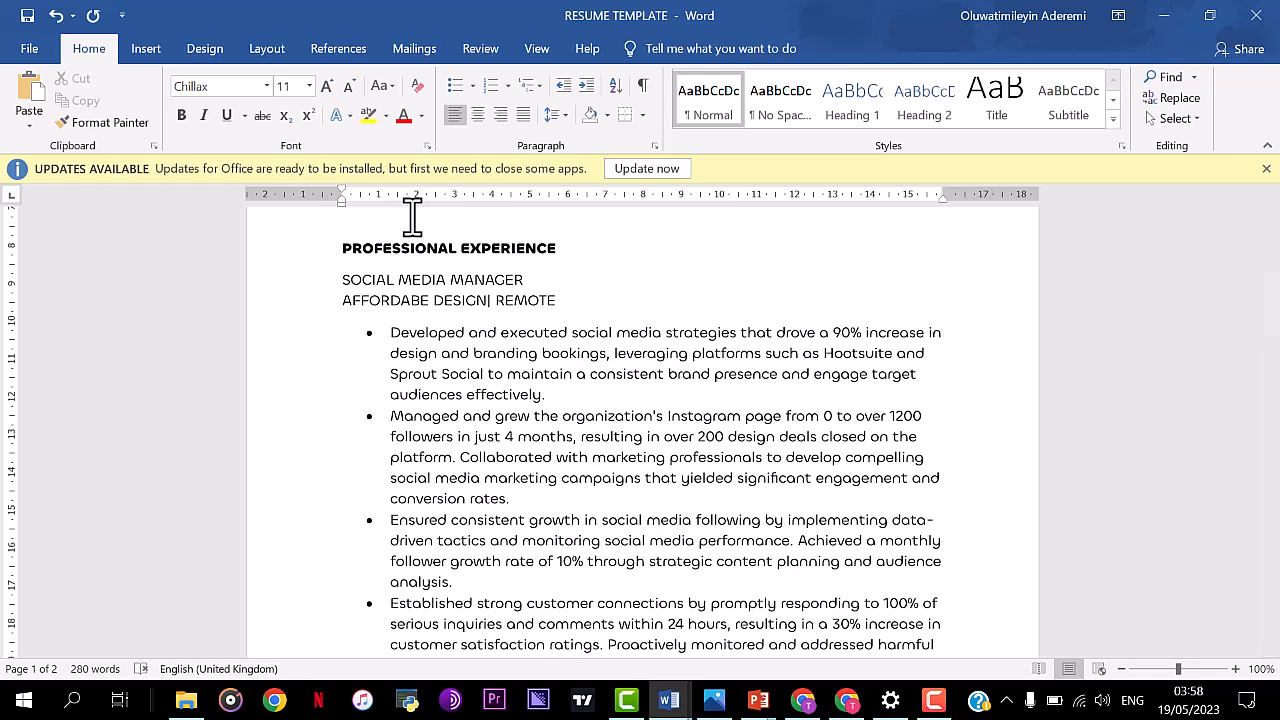
key(Down)
key(Down)
key(Down)
key(Down)
key(Down)
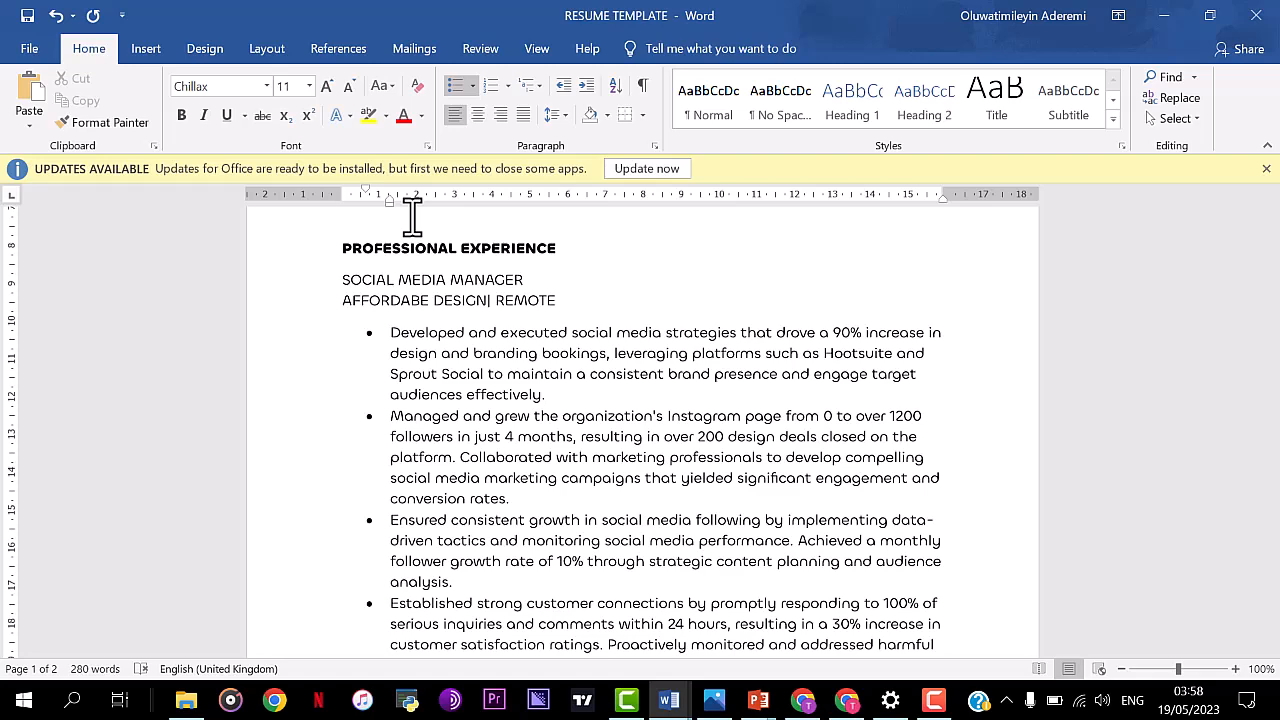
key(Down)
key(Down)
key(Down)
key(Down)
key(Down)
key(Down)
key(Down)
key(Down)
key(Down)
key(Down)
key(Down)
key(Down)
key(Down)
key(Down)
key(Down)
key(Down)
key(Down)
key(Down)
key(Down)
key(Down)
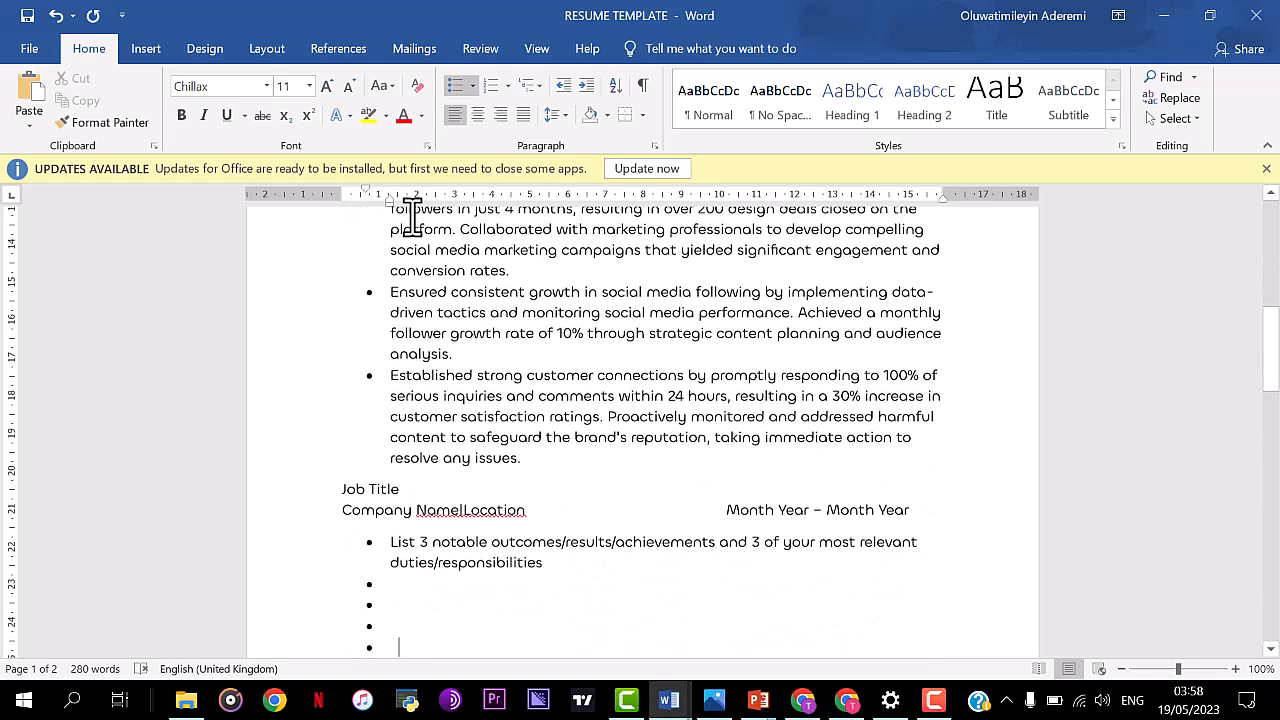
key(Down)
key(Down)
key(Down)
key(Up)
key(Up)
key(Up)
key(Up)
key(Up)
key(Up)
key(Up)
key(Up)
key(Up)
key(Up)
key(Up)
key(Up)
key(Up)
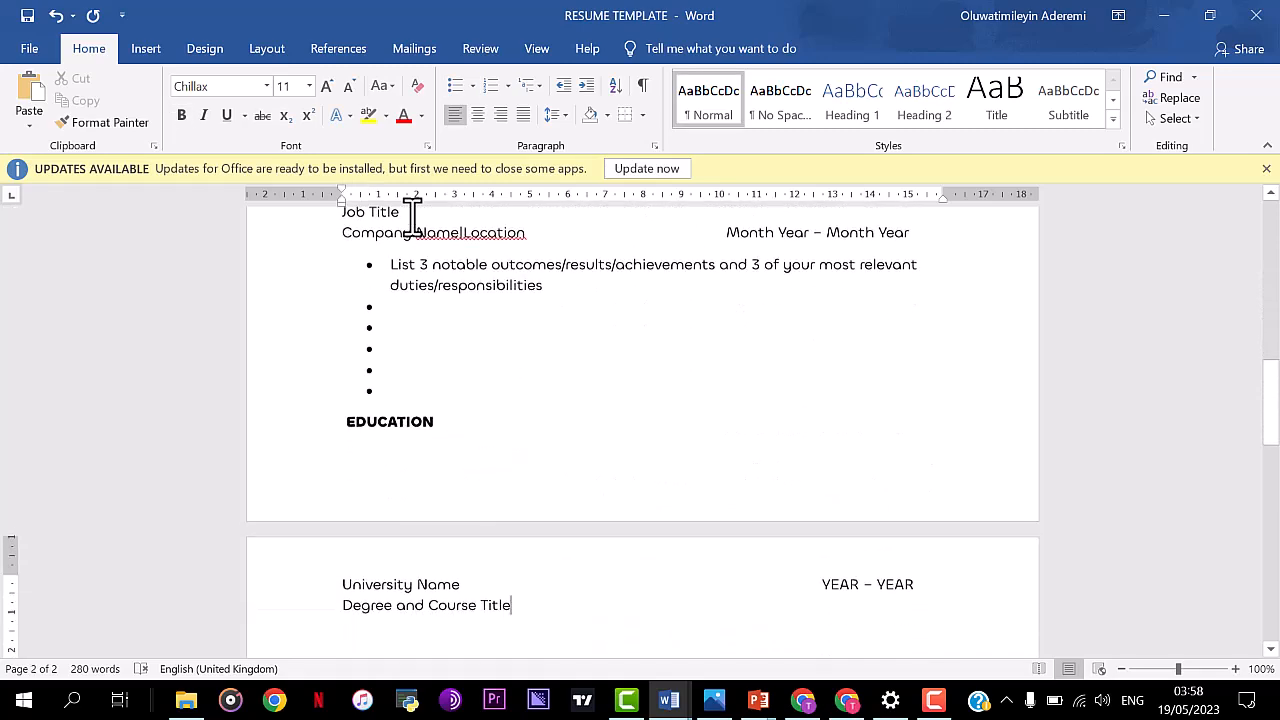
key(Up)
key(Up)
key(Up)
key(Up)
key(Up)
key(Up)
key(Up)
key(Up)
key(Up)
key(Up)
key(Up)
key(Up)
key(Up)
key(Up)
key(Up)
key(Up)
key(Up)
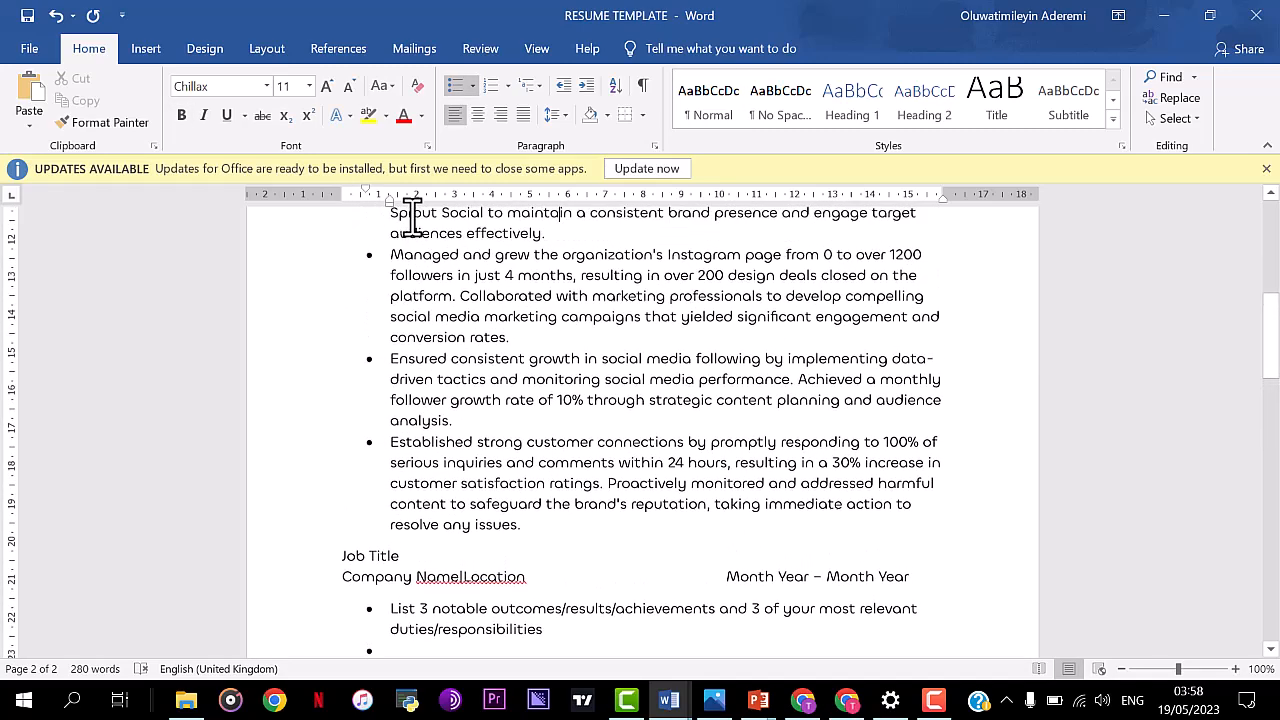
key(Down)
key(Down)
key(Down)
key(Down)
key(Down)
key(Down)
key(Down)
key(Down)
key(Down)
key(Down)
key(Down)
key(Down)
key(Down)
key(Down)
key(Down)
key(Down)
key(Down)
key(Down)
key(Down)
key(Down)
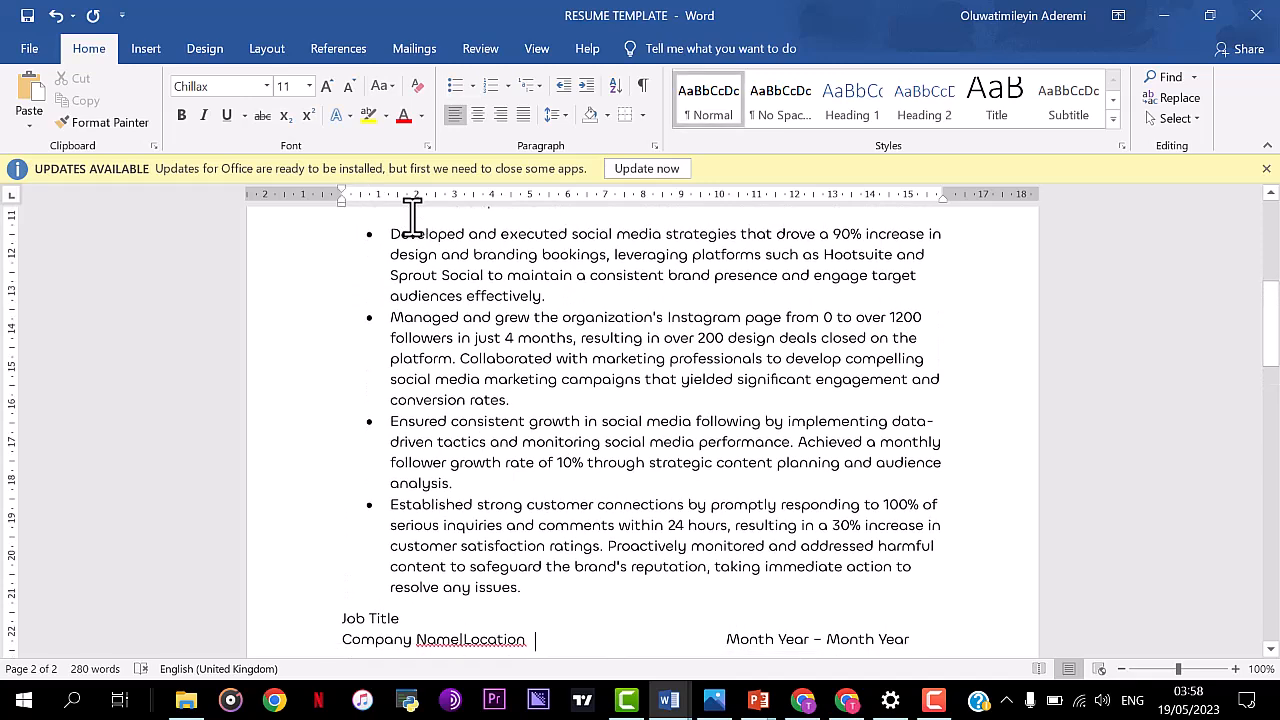
key(Up)
key(Up)
key(Up)
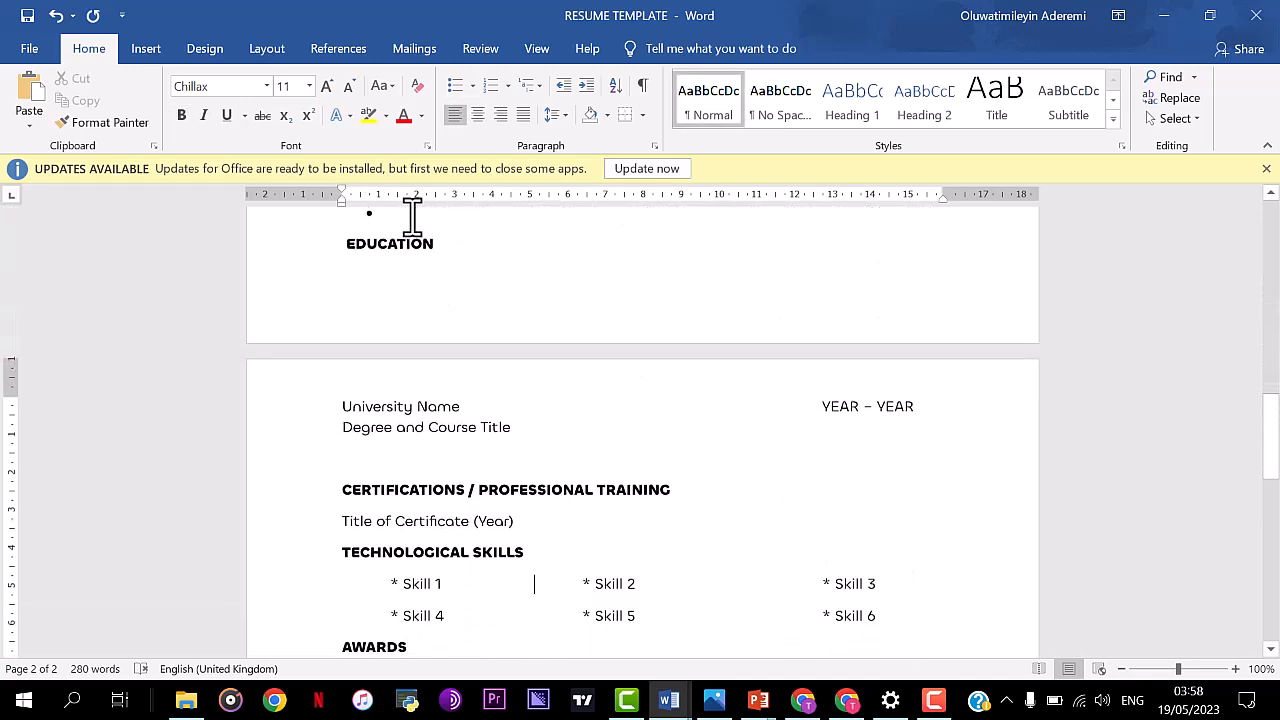
key(Left)
key(Left)
key(Left)
key(Left)
key(Left)
key(Right)
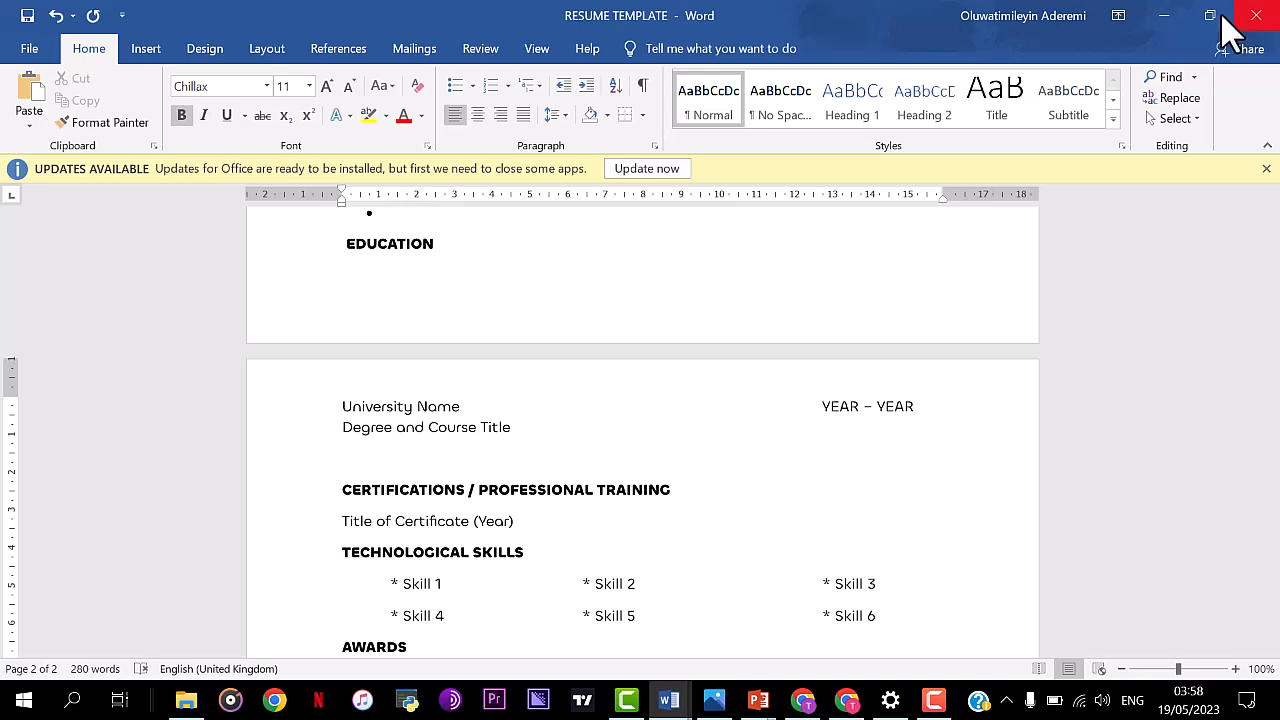
Step: Return to ChatGPT in Chrome, ask for the Social Media Manager job's key technical skills, advantageous technologies and common software tools, and review the reply
click(1163, 17)
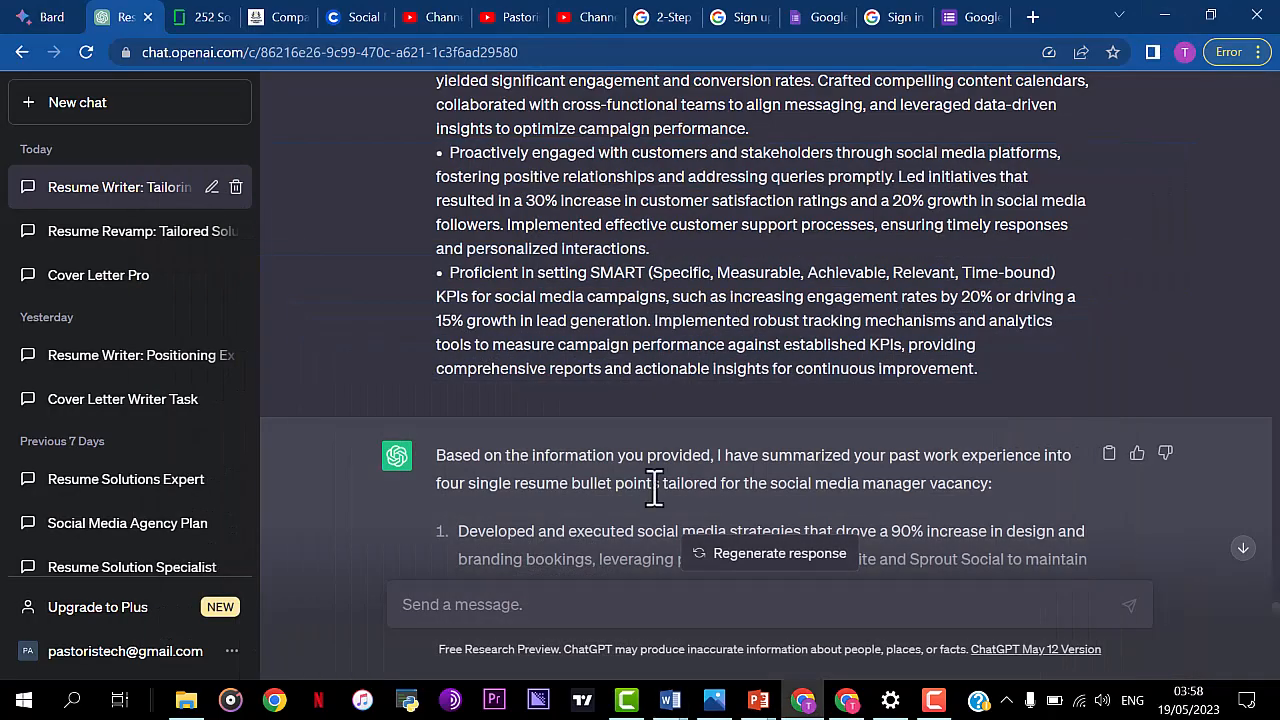
scroll(651, 486, down, 5)
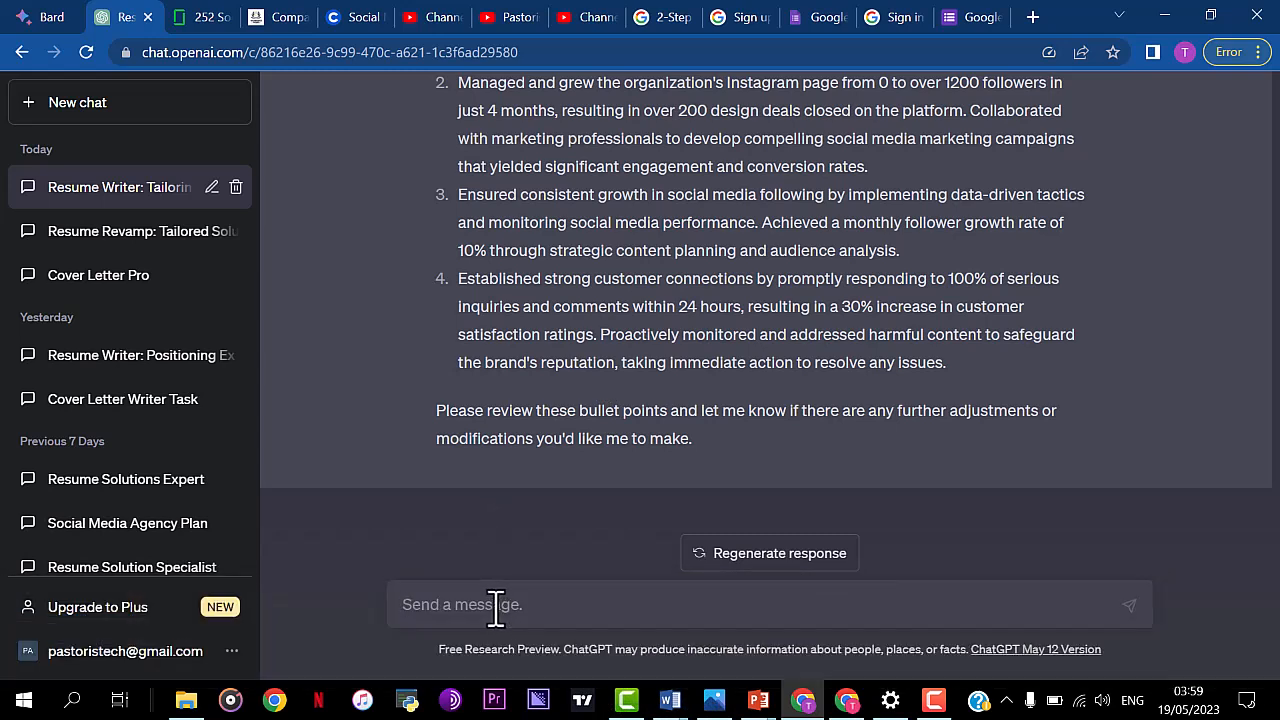
text(Based on the Social Media Manager job description I sent to you earlier, what are the most important technical skills required for the Job? And what technologies would give me an advantage in this role if I had experience in using them? Also provide specific tools and software programs commonly used for Social Media Manager jobs.)
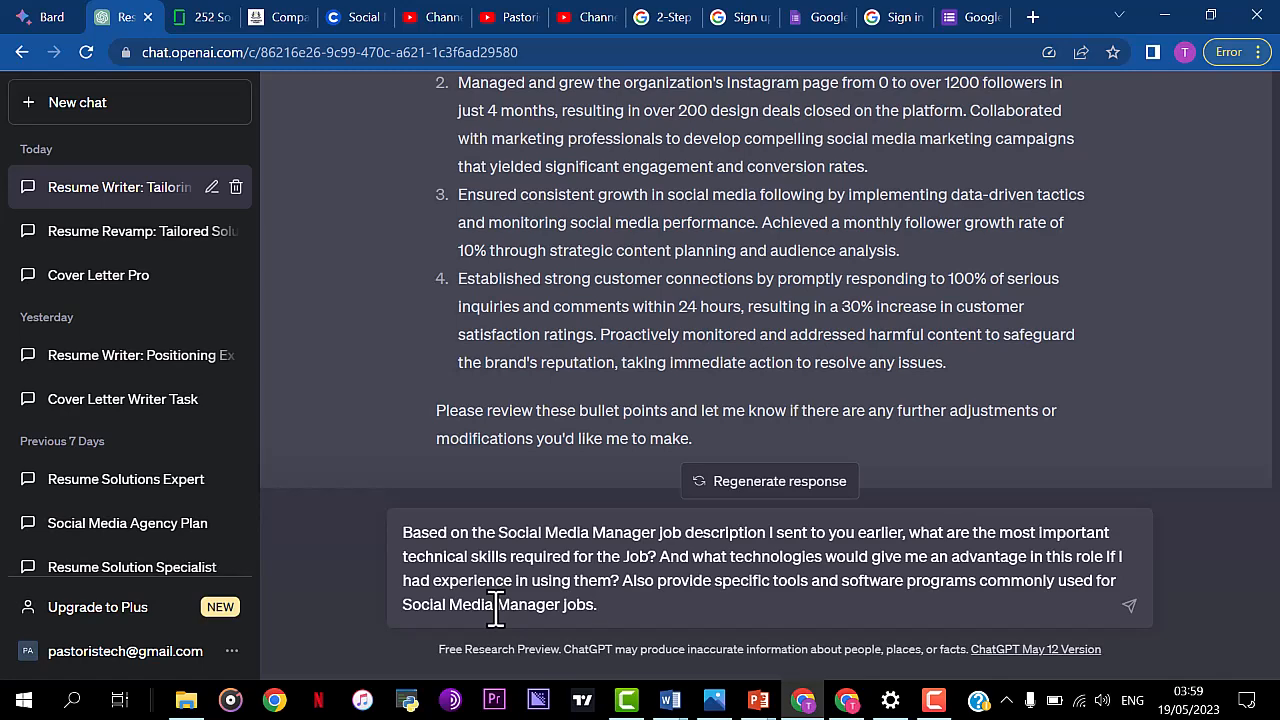
key(Return)
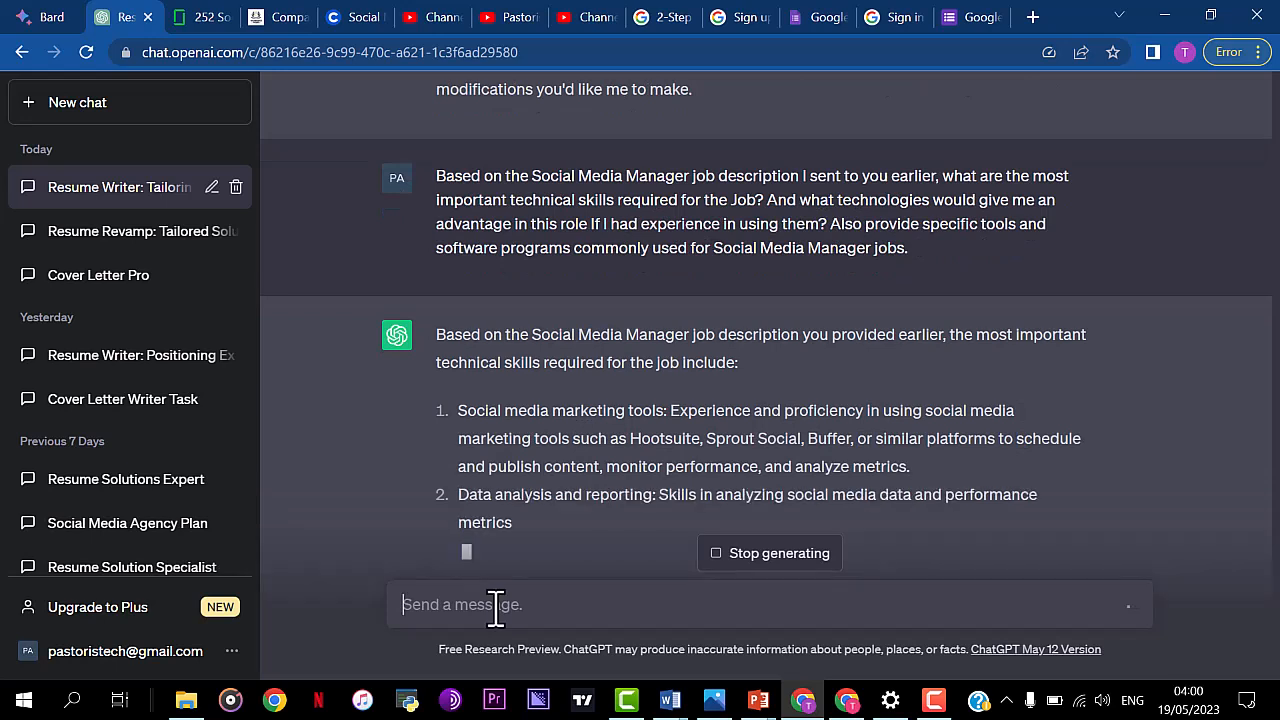
click(495, 608)
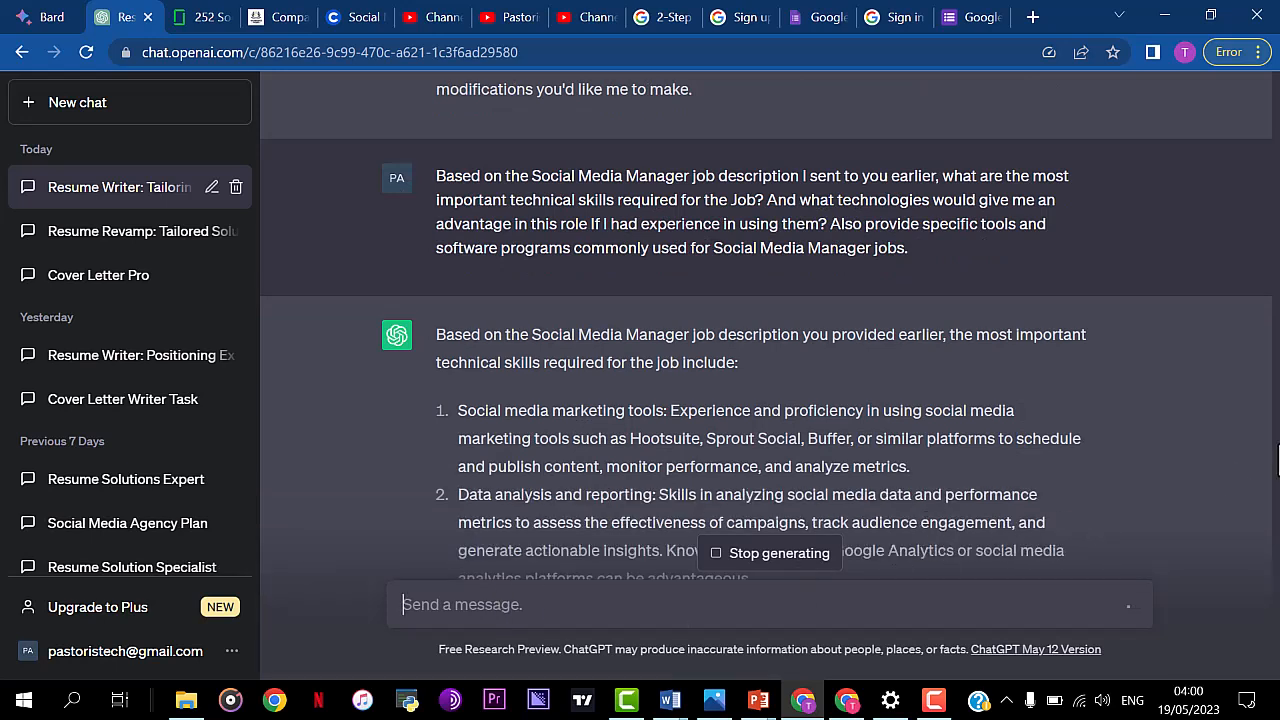
scroll(1277, 459, up, 10)
scroll(1277, 459, down, 15)
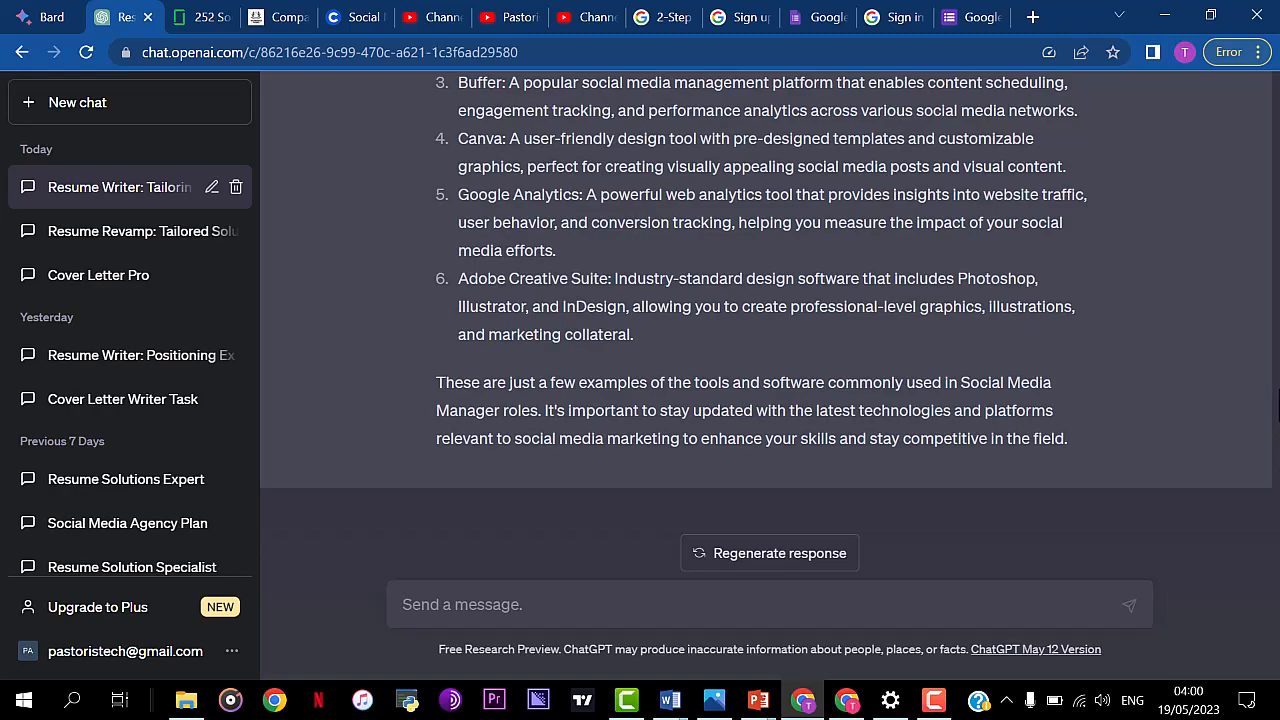
scroll(1277, 410, up, 5)
scroll(766, 320, up, 5)
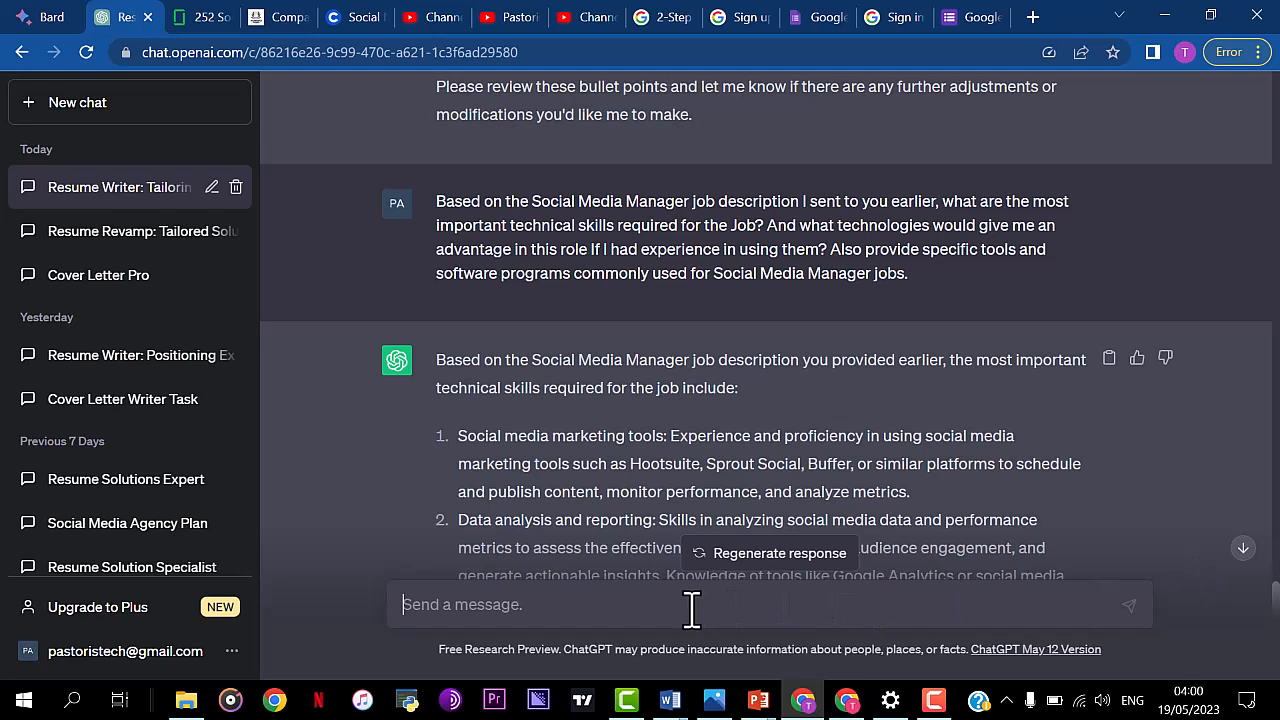
Step: Ask ChatGPT "Can you list 3 more to what you provided earlier" to get additional social media tools
text(caN)
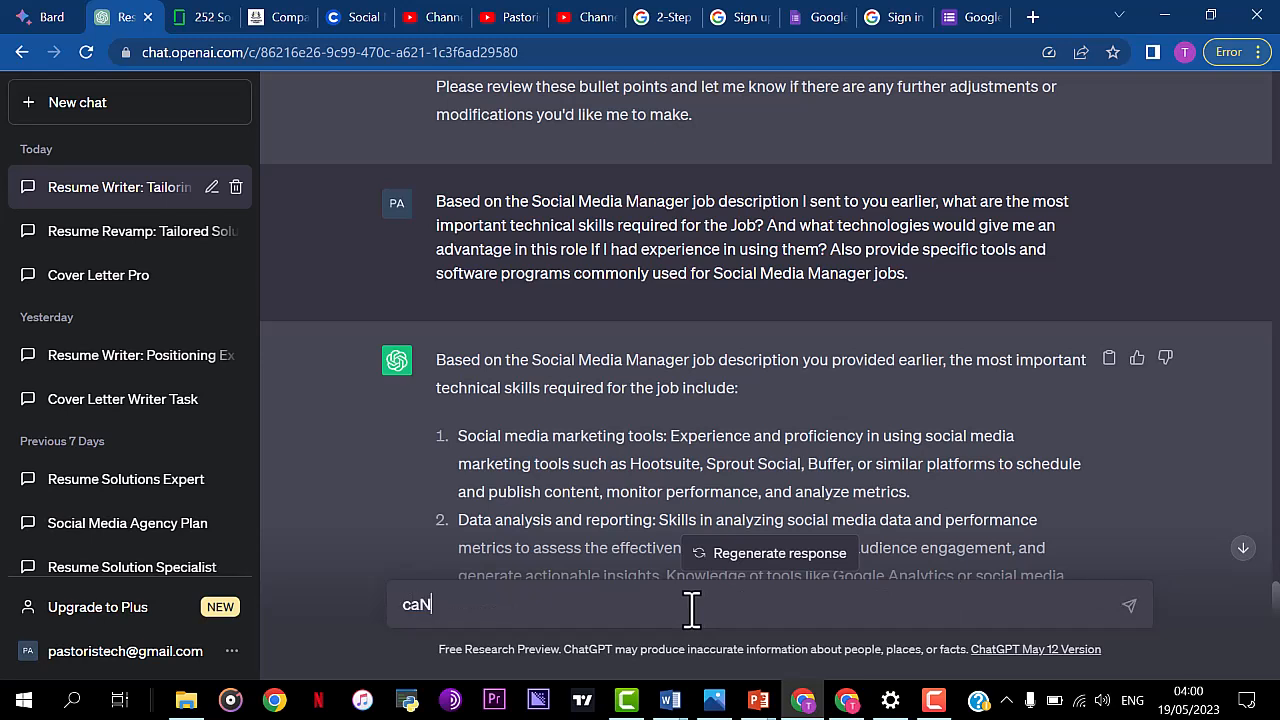
key(BackSpace)
key(BackSpace)
key(BackSpace)
key(BackSpace)
text(Can you list )
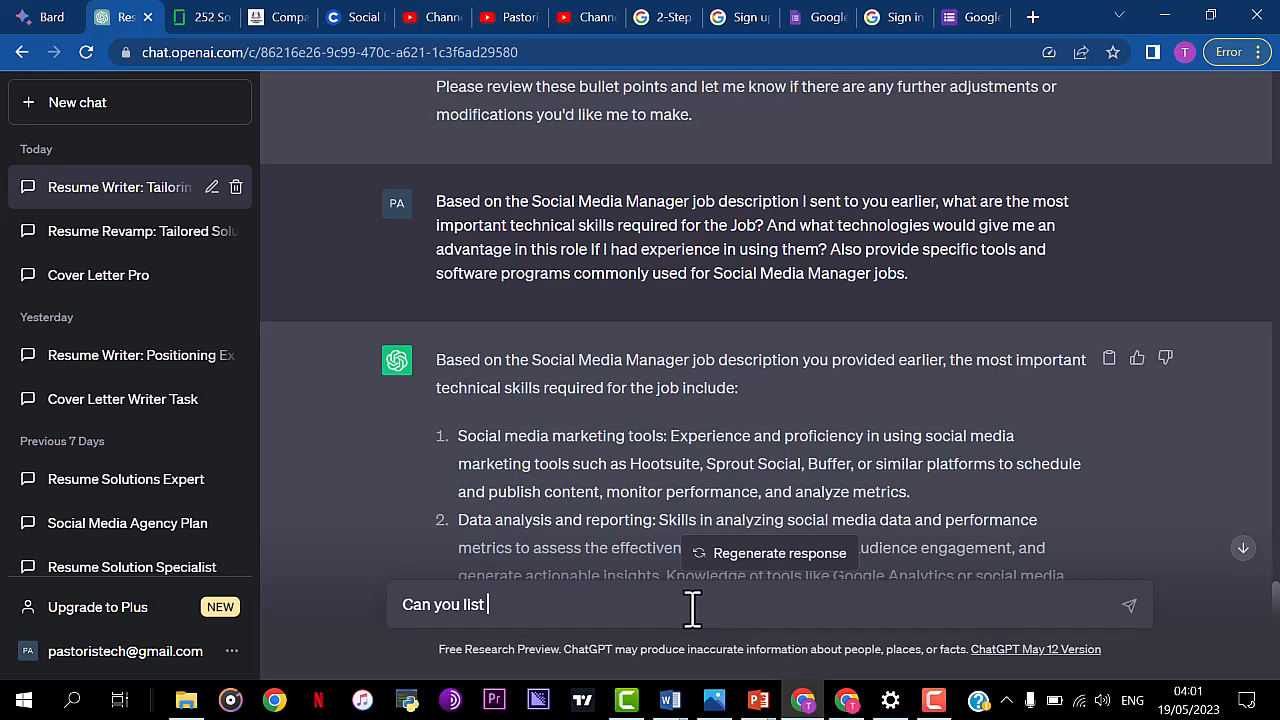
text( 3 more to what )
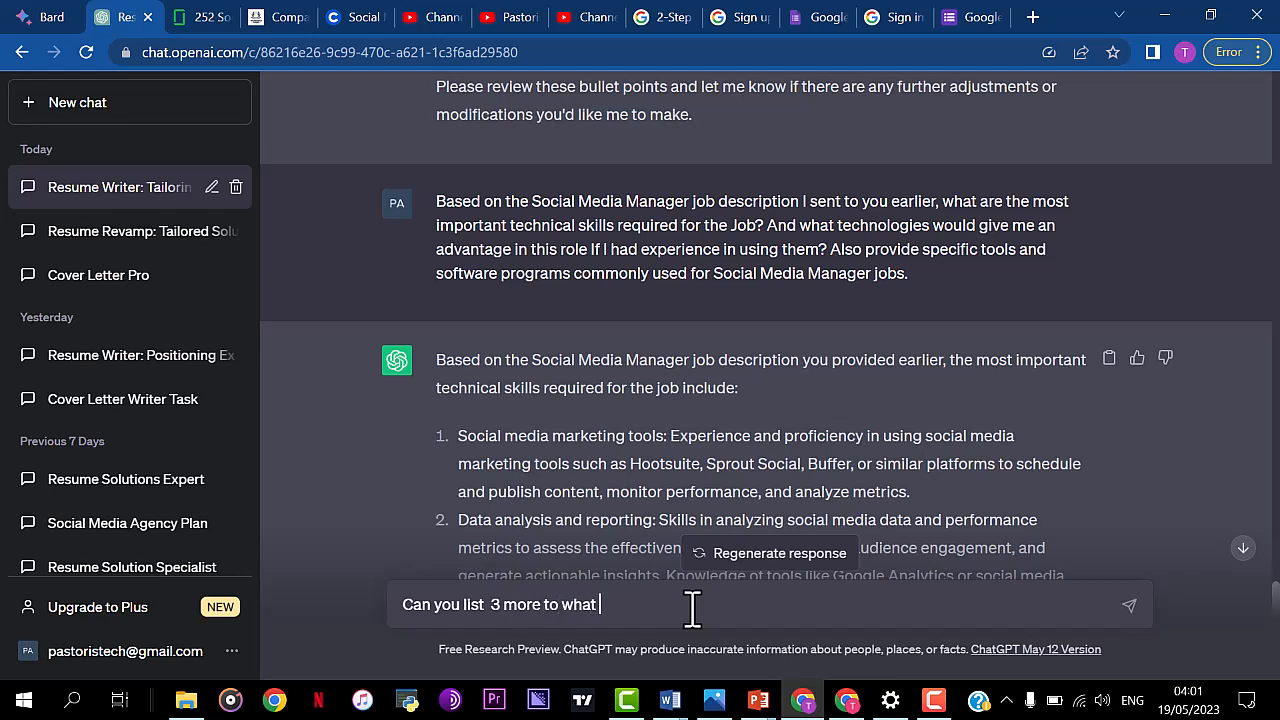
text(tou provided earlier)
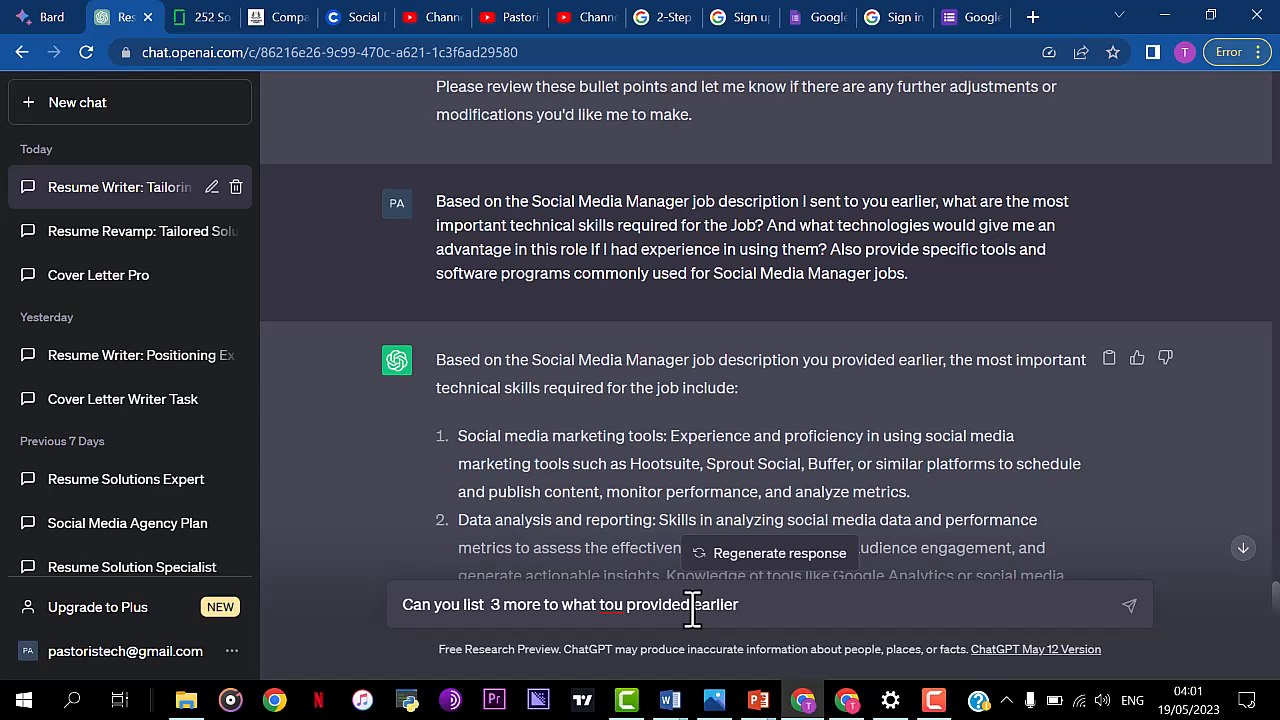
key(ctrl+Left)
key(ctrl+Left)
key(ctrl+Left)
key(Right)
key(BackSpace)
text(y)
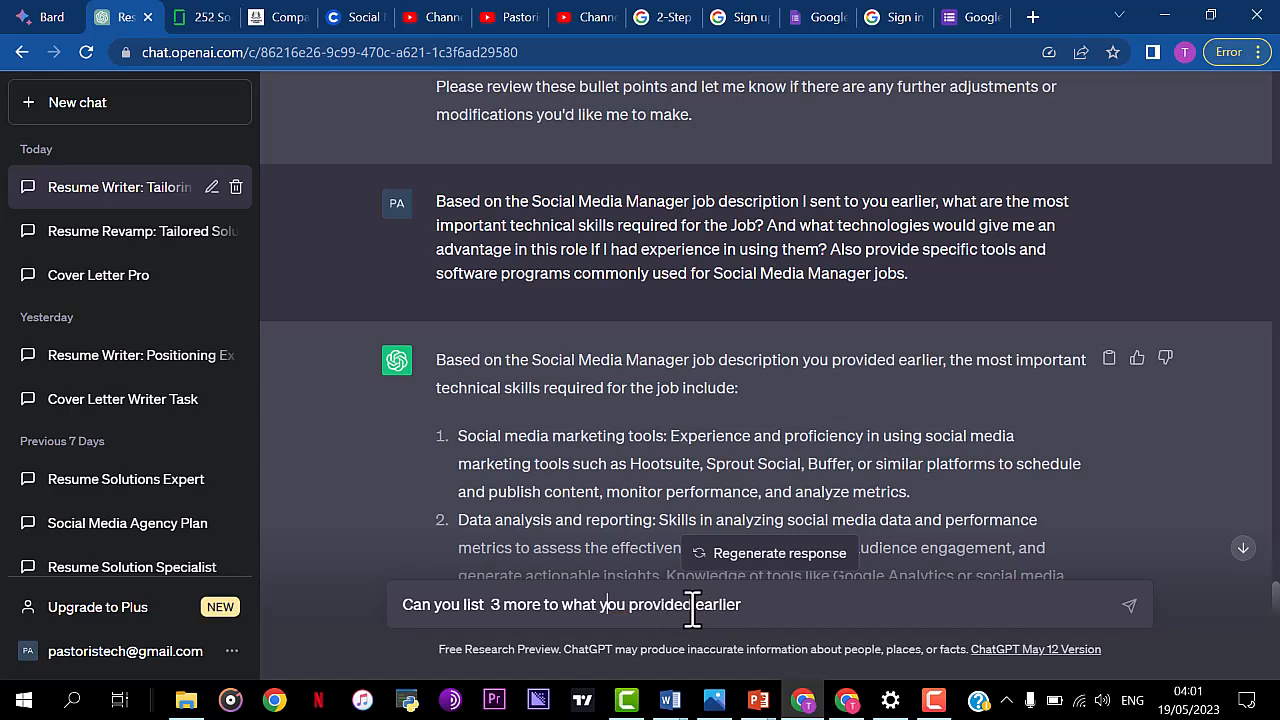
key(Return)
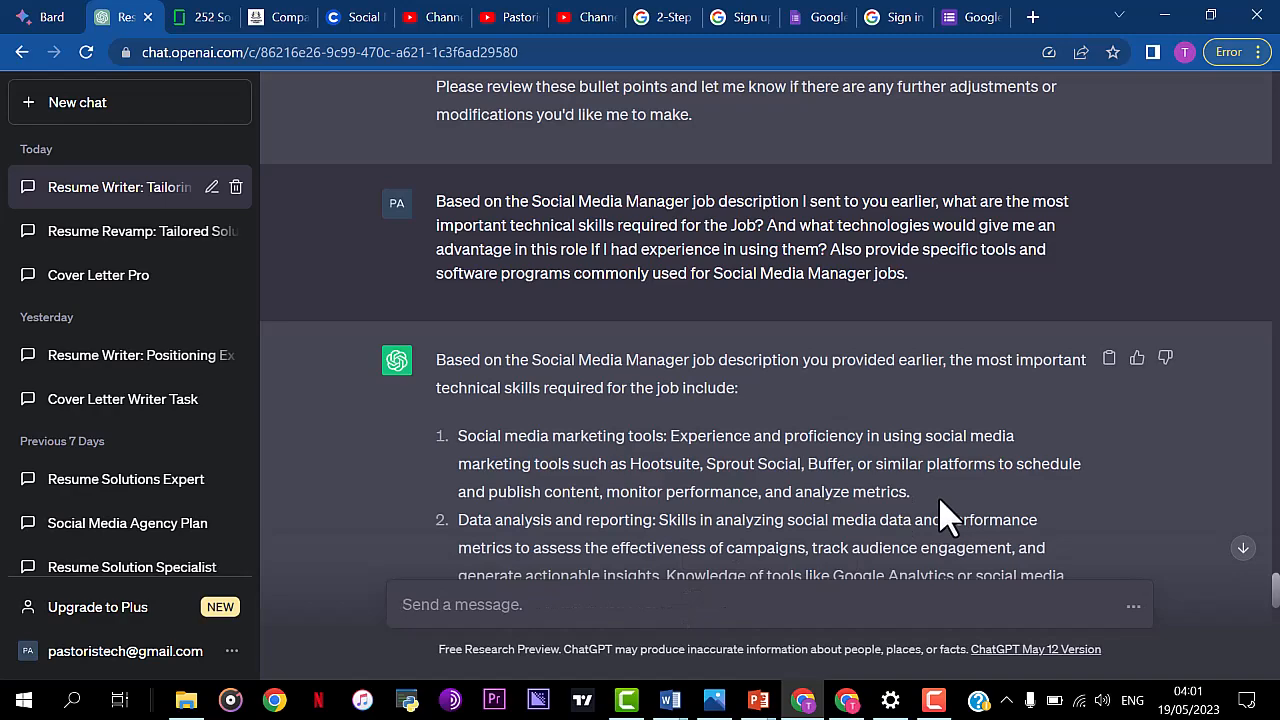
scroll(943, 517, down, 1)
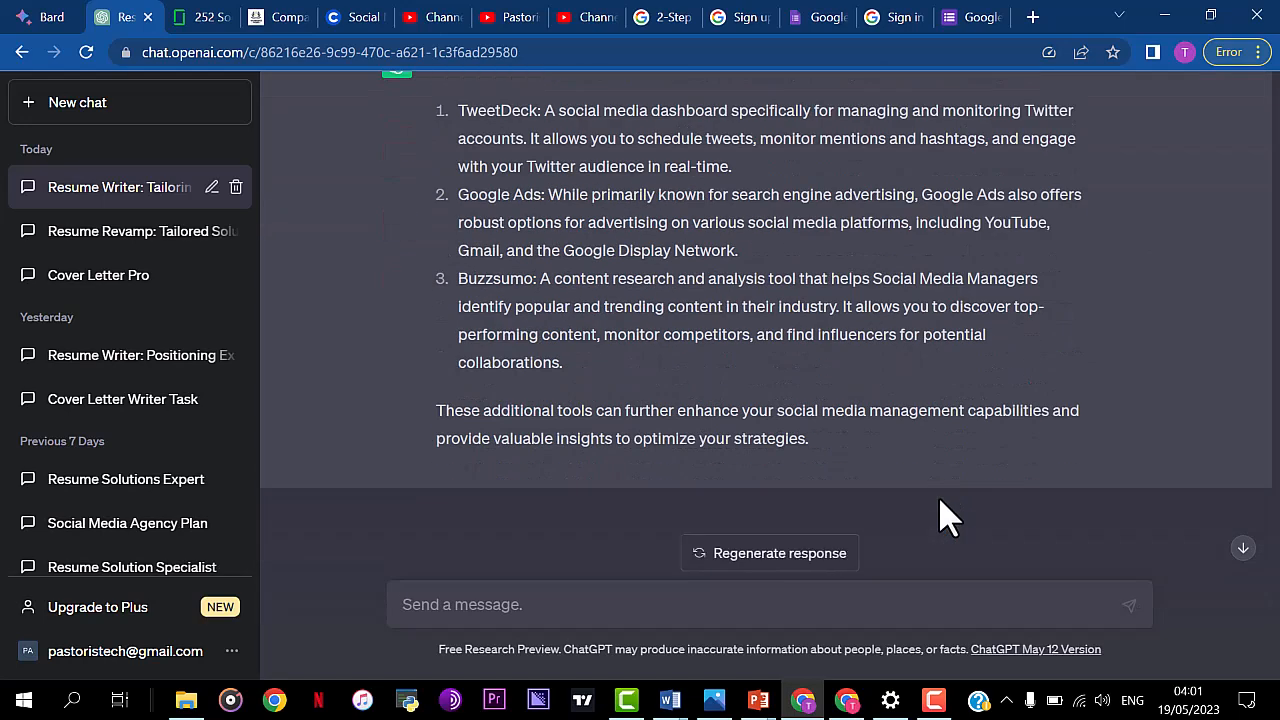
Step: Copy ChatGPT's earlier full reply on the technical skills and software tools for the Social Media Manager job
scroll(938, 496, up, 15)
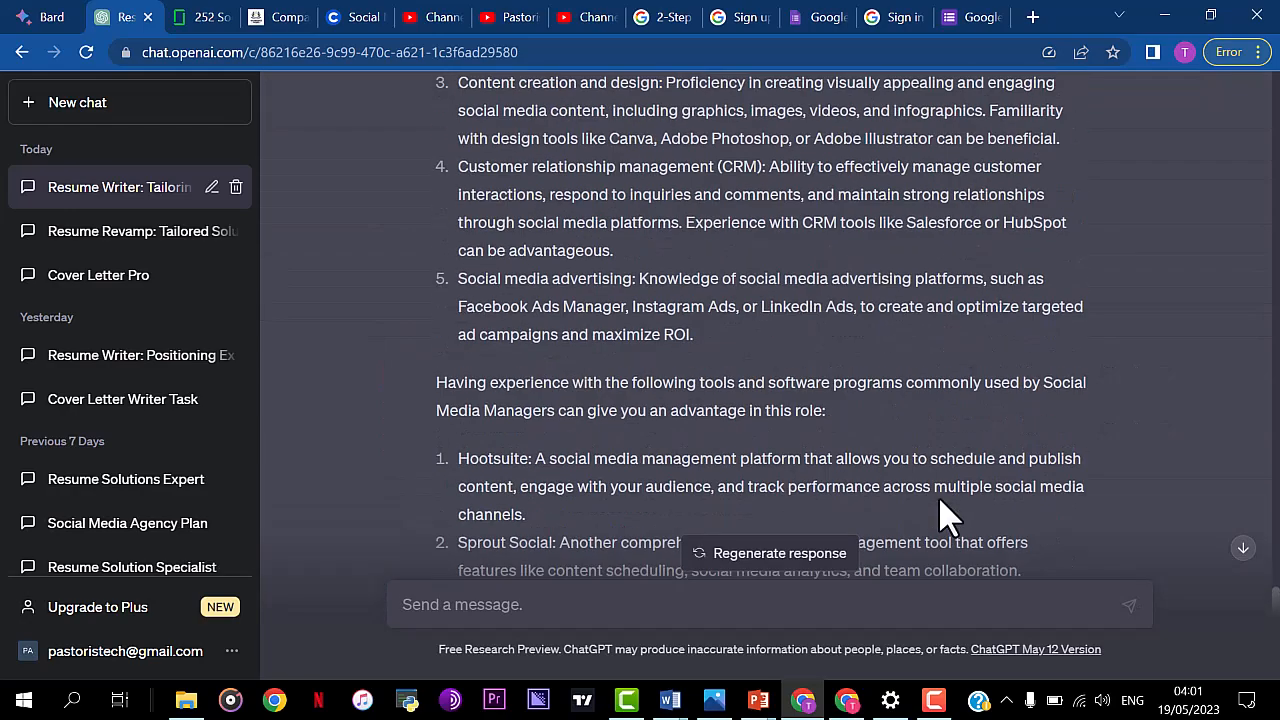
scroll(938, 496, up, 4)
scroll(938, 496, down, 5)
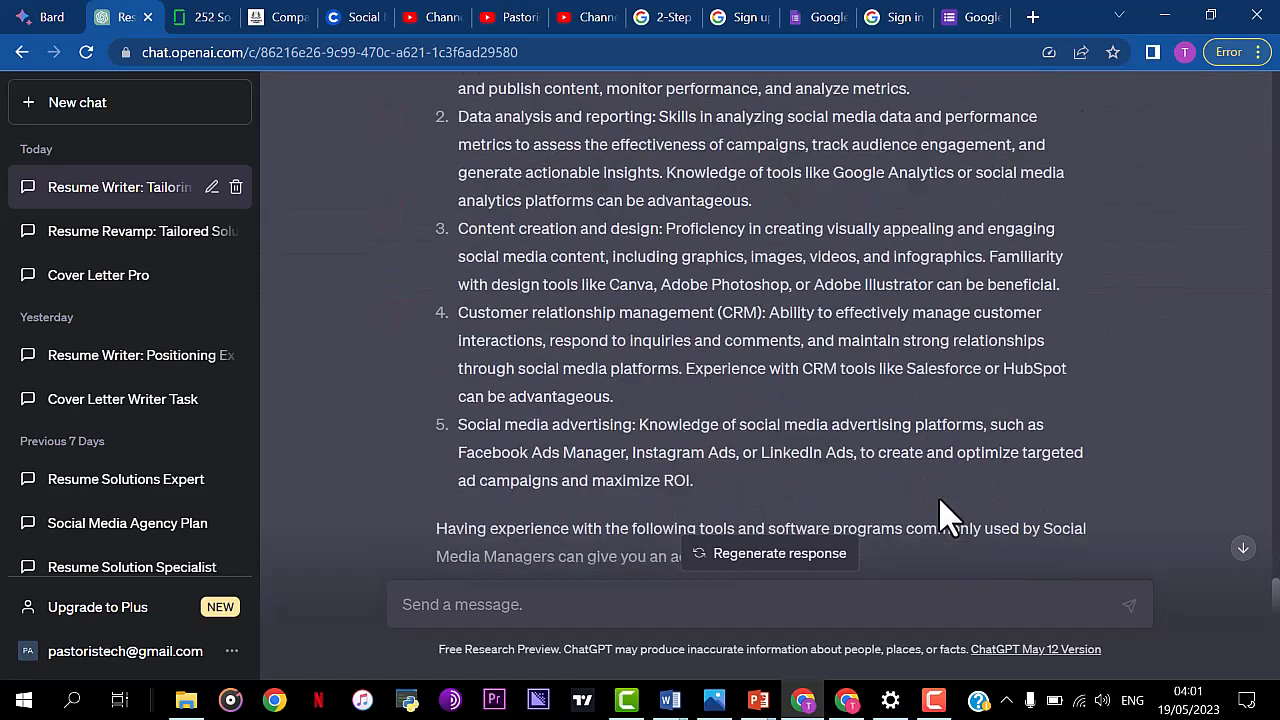
scroll(938, 496, up, 5)
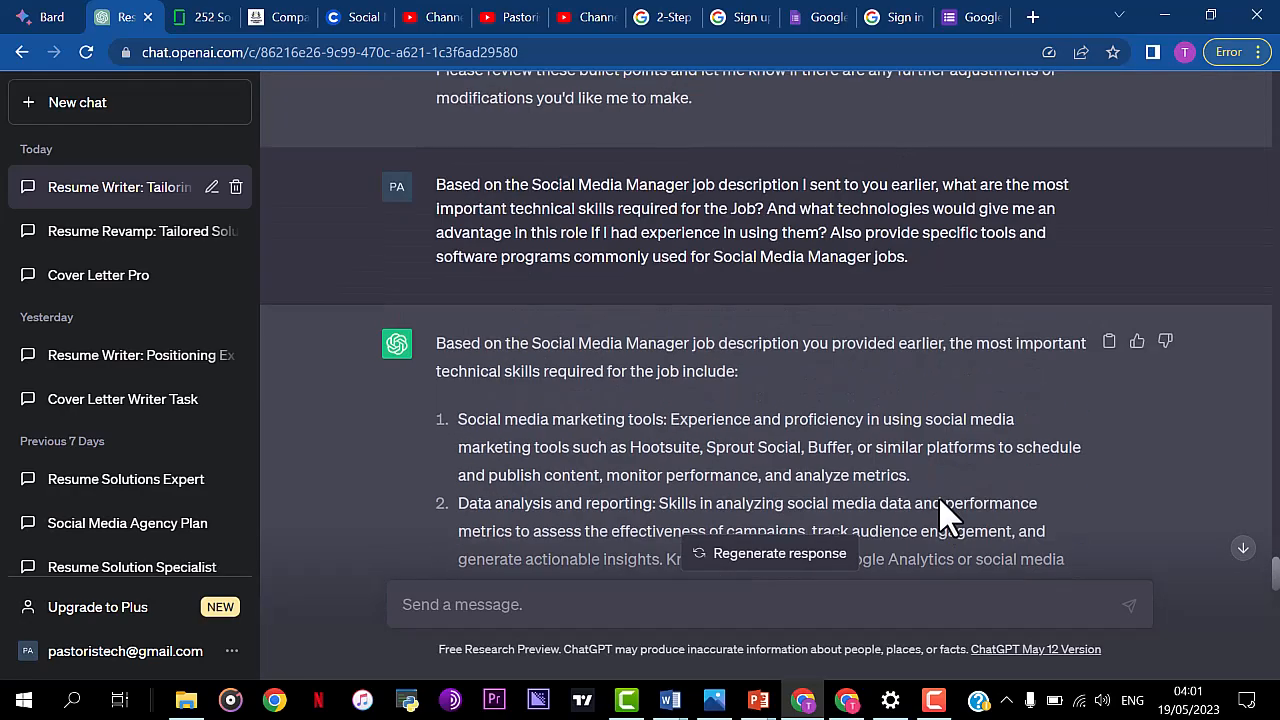
scroll(938, 496, down, 5)
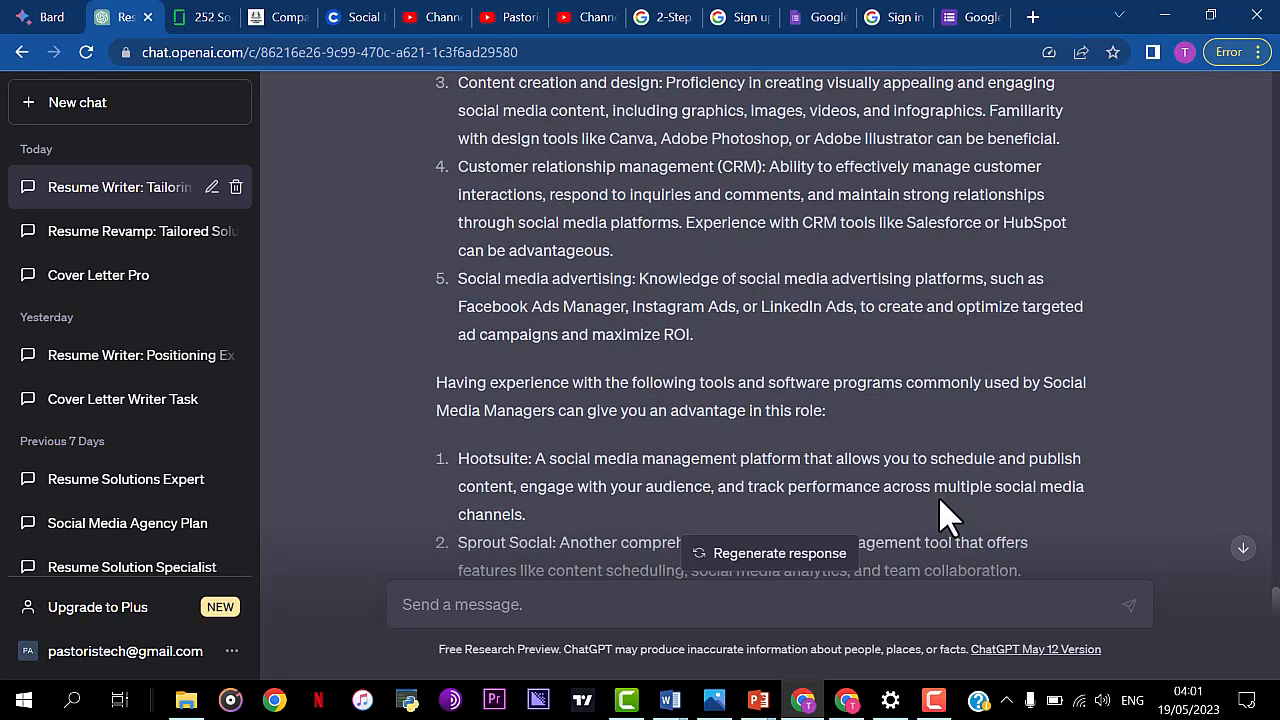
scroll(938, 496, up, 5)
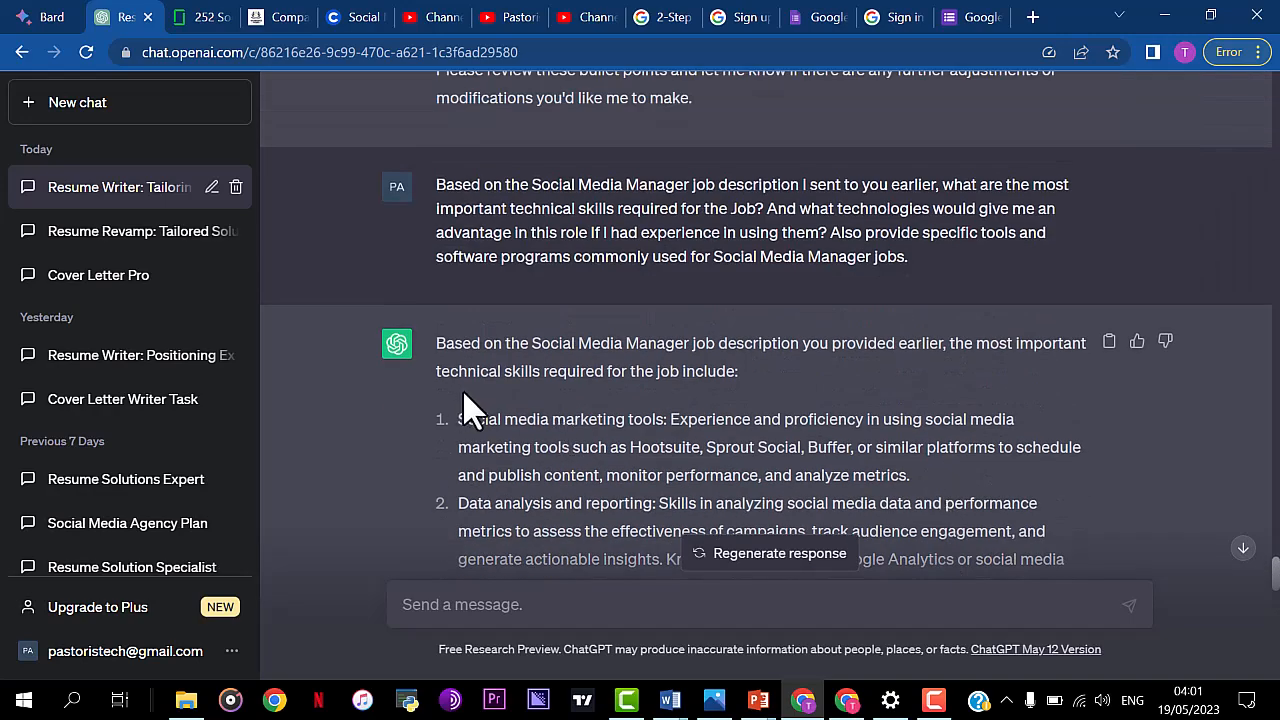
drag(459, 419, 678, 477)
click(775, 432)
click(1108, 341)
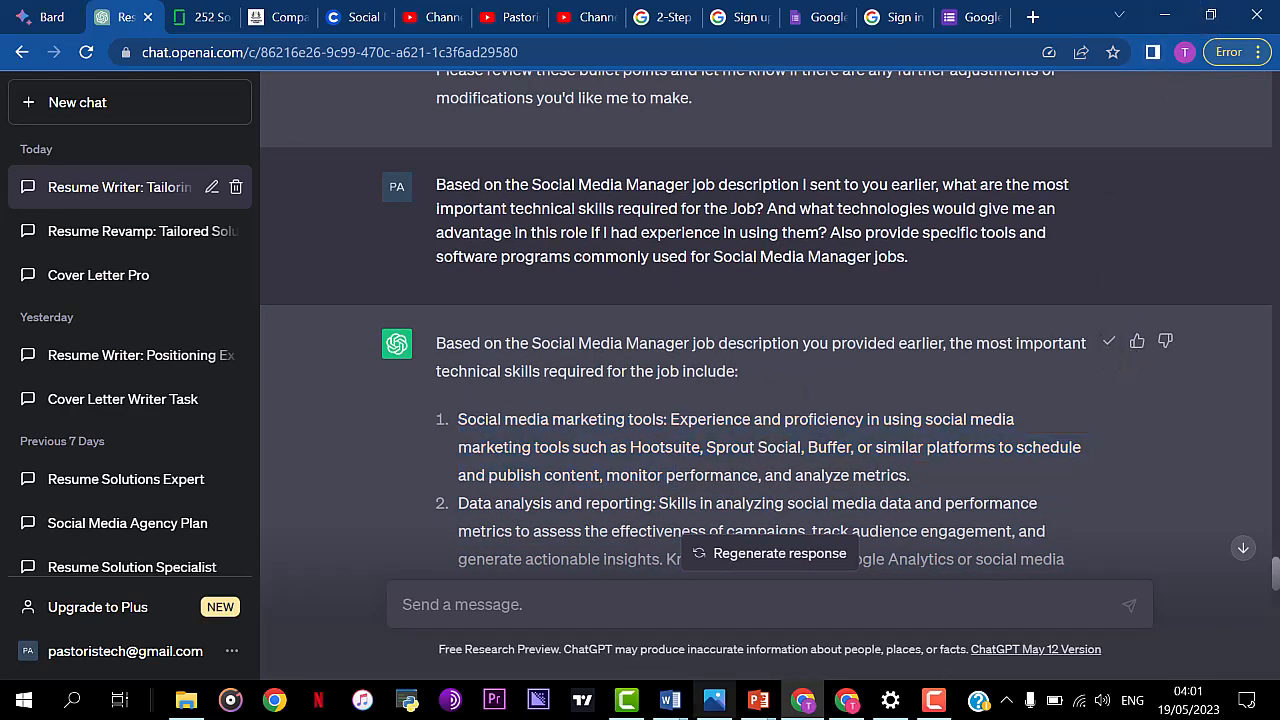
Step: Switch to RESUME TEMPLATE in Word and replace the Skill 1 to Skill 6 placeholders under TECHNOLOGICAL SKILLS with the copied reply
mouse_move(673, 712)
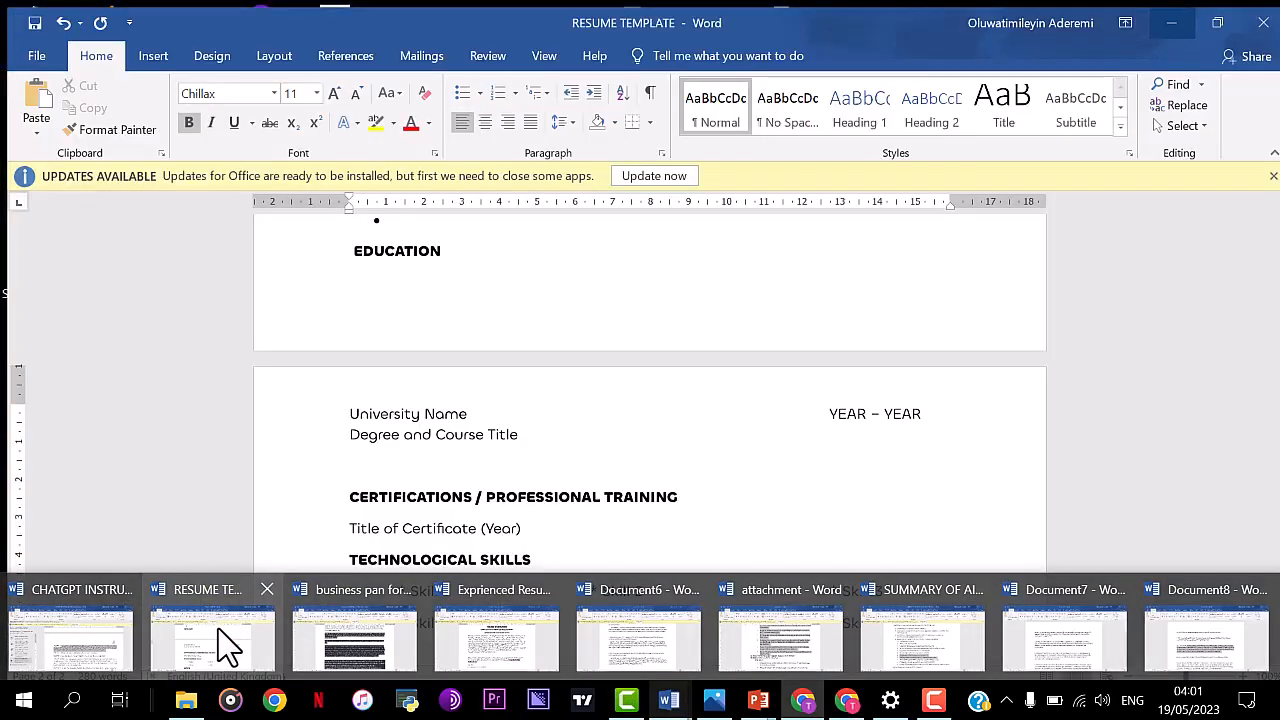
click(228, 648)
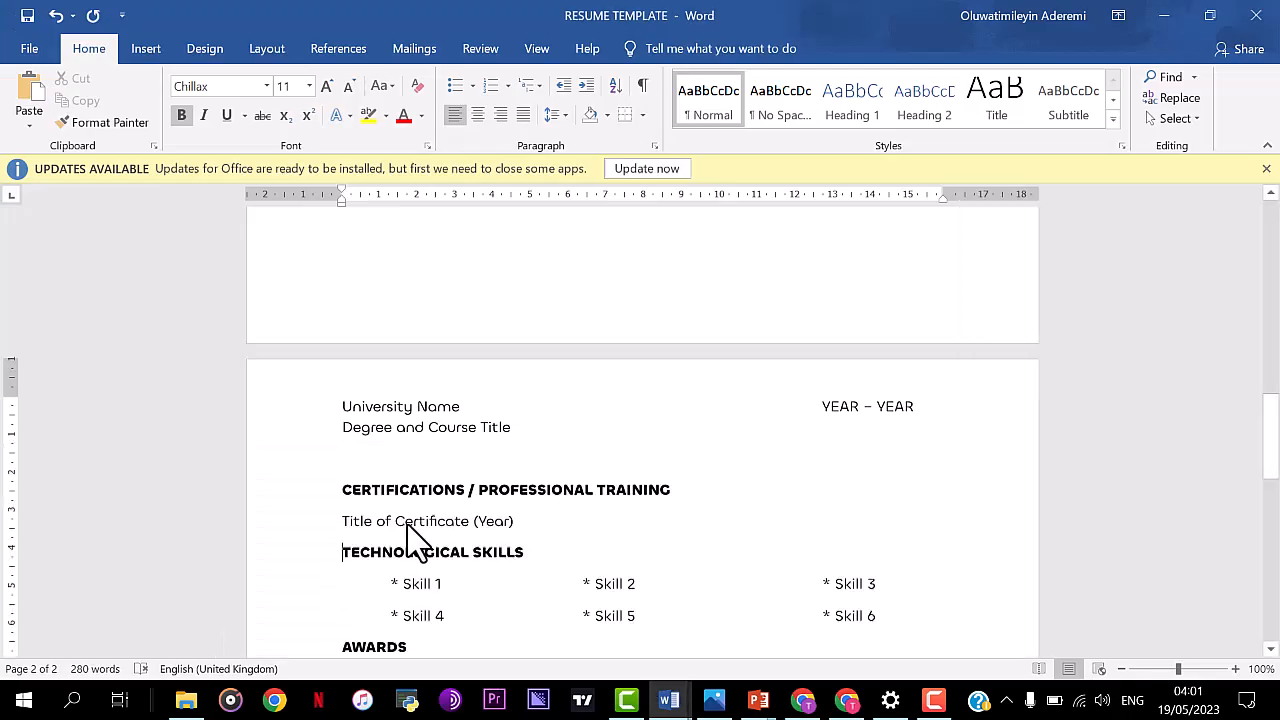
drag(388, 583, 956, 610)
key(ctrl+v)
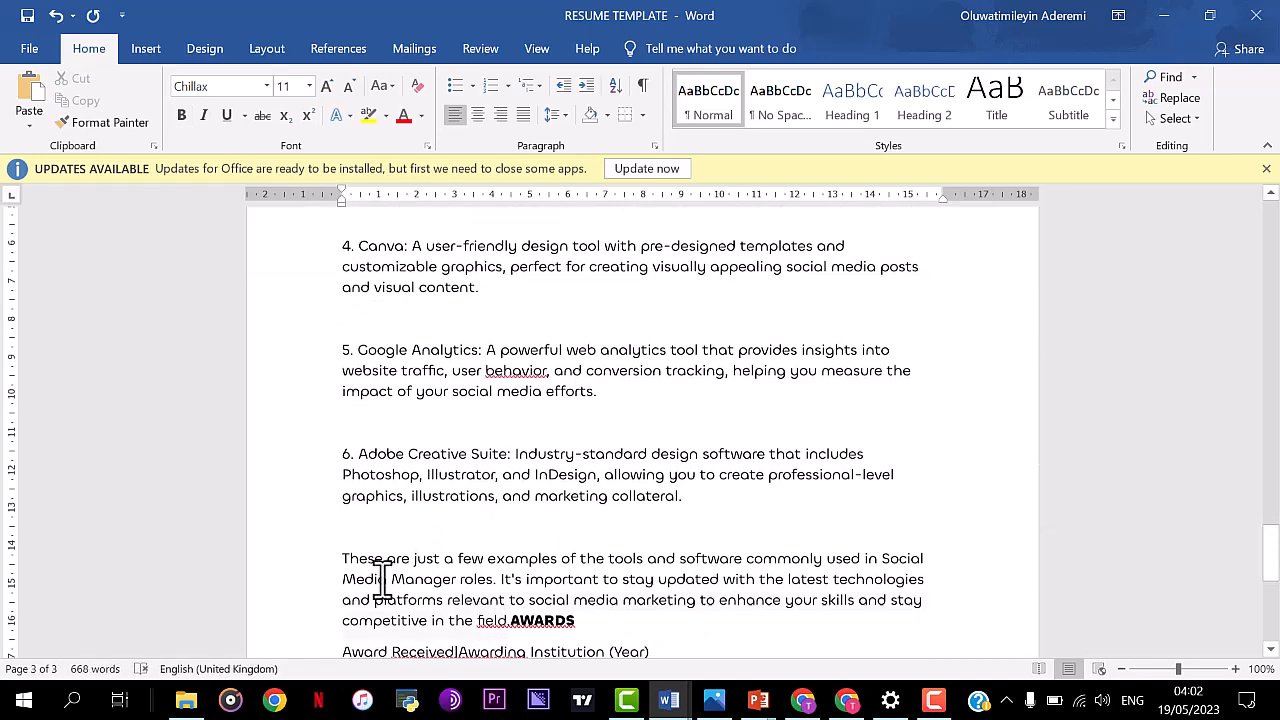
Step: Delete the pasted closing paragraph about examples of tools and the blank line above the AWARDS heading
shift+click(334, 558)
key(BackSpace)
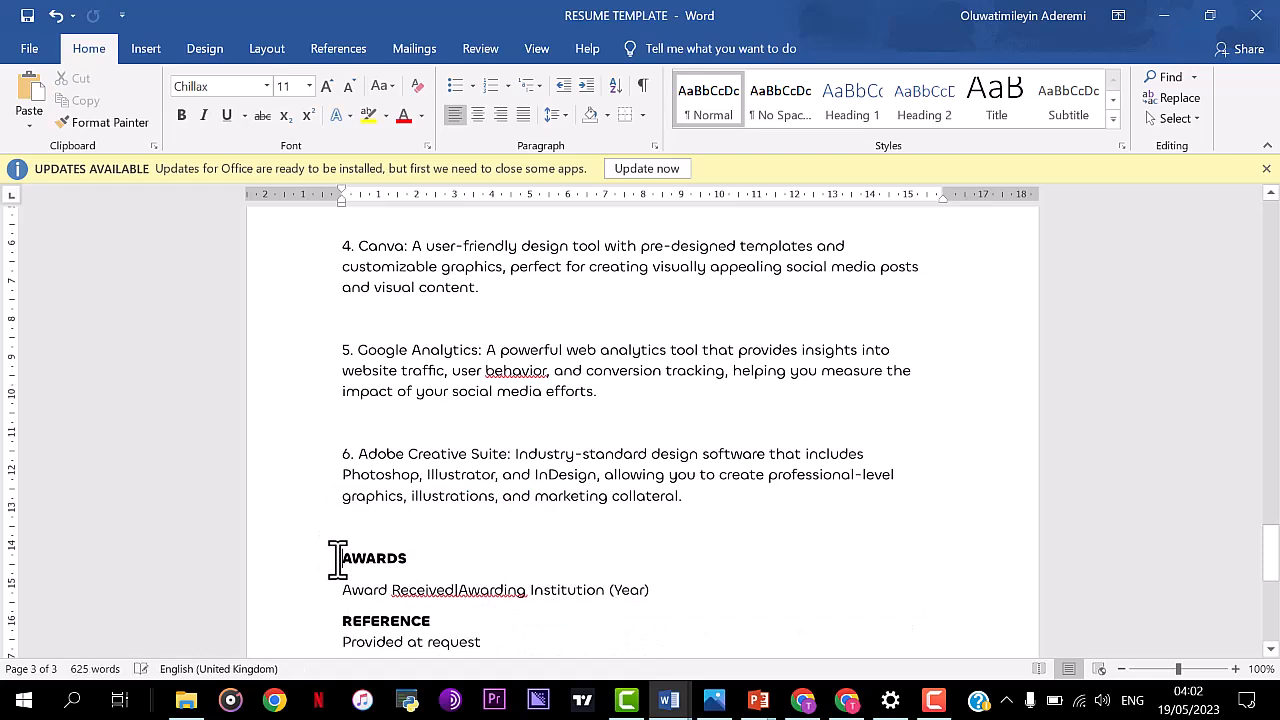
key(BackSpace)
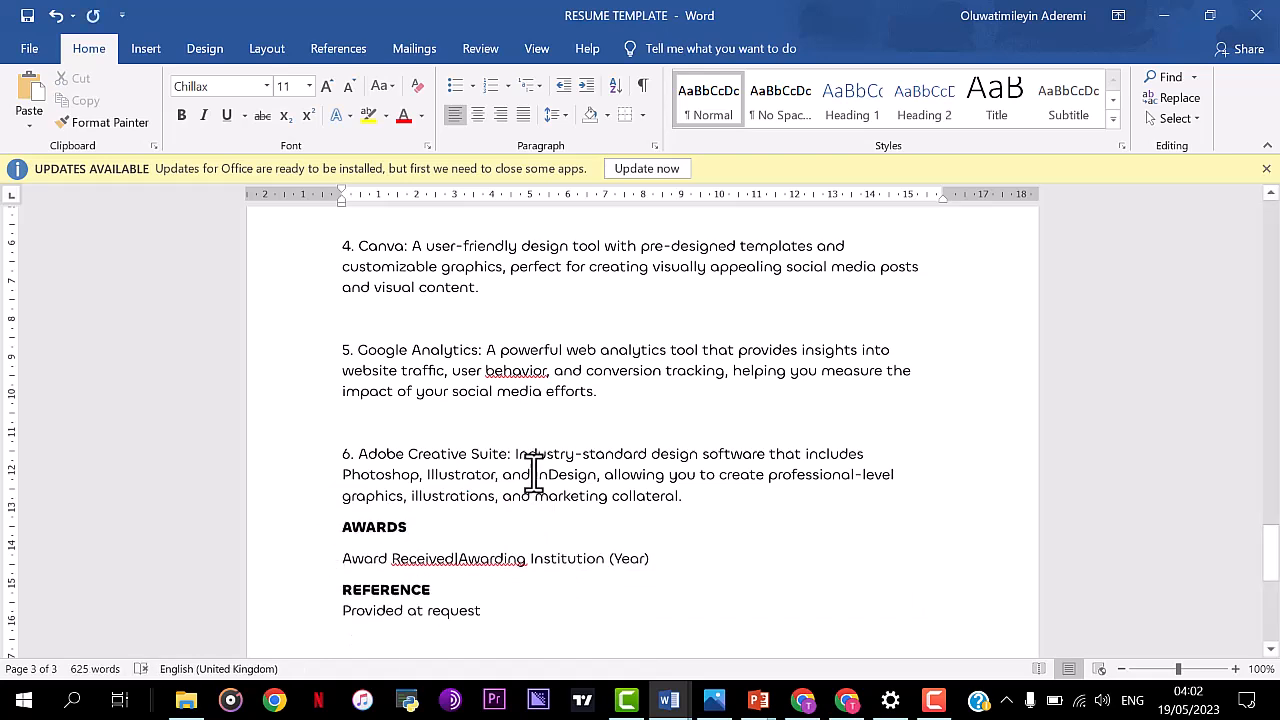
Step: Remove the descriptions from the Adobe Creative Suite and Google Analytics items, keeping only the numbered tool names
drag(509, 455, 683, 490)
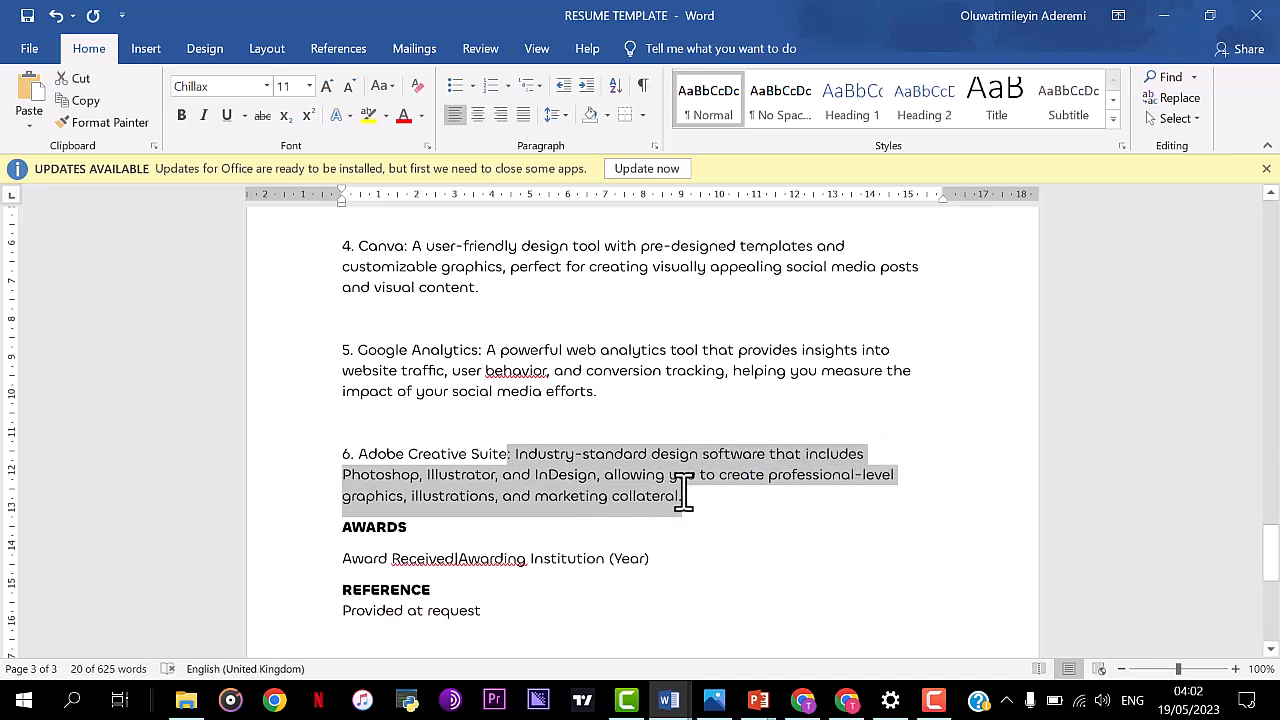
key(BackSpace)
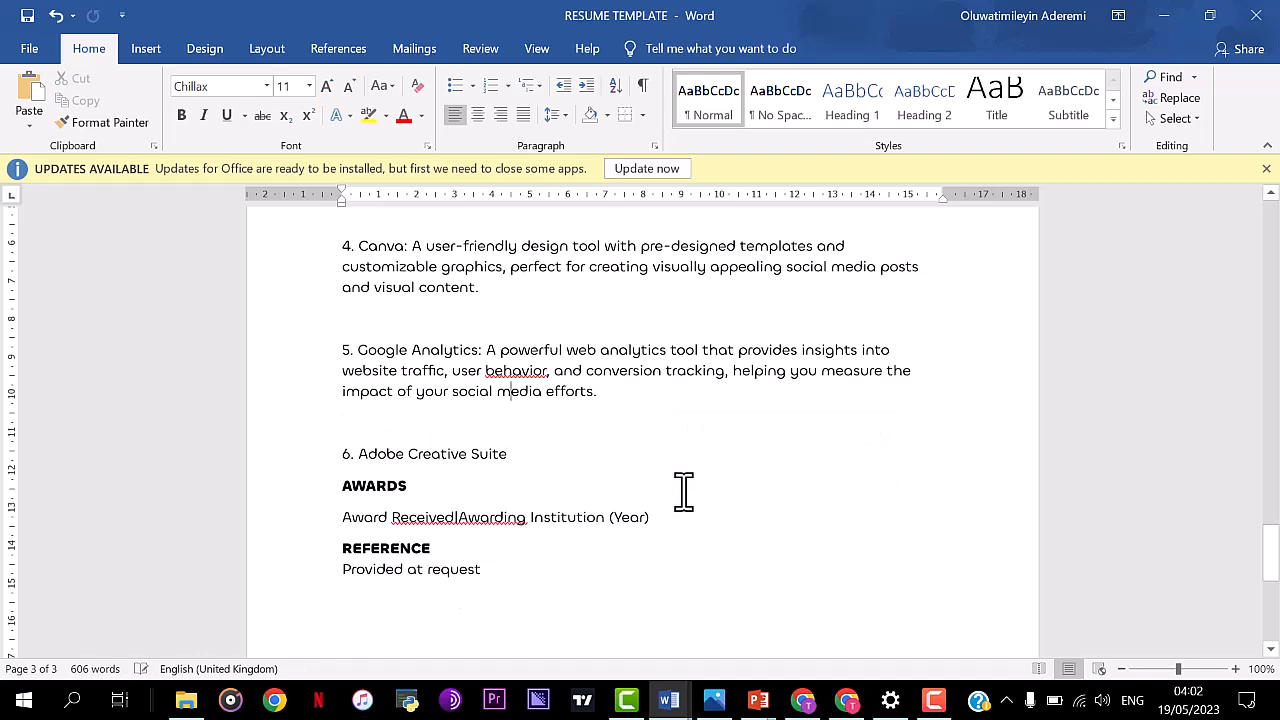
key(Up)
key(Up)
key(Up)
key(Up)
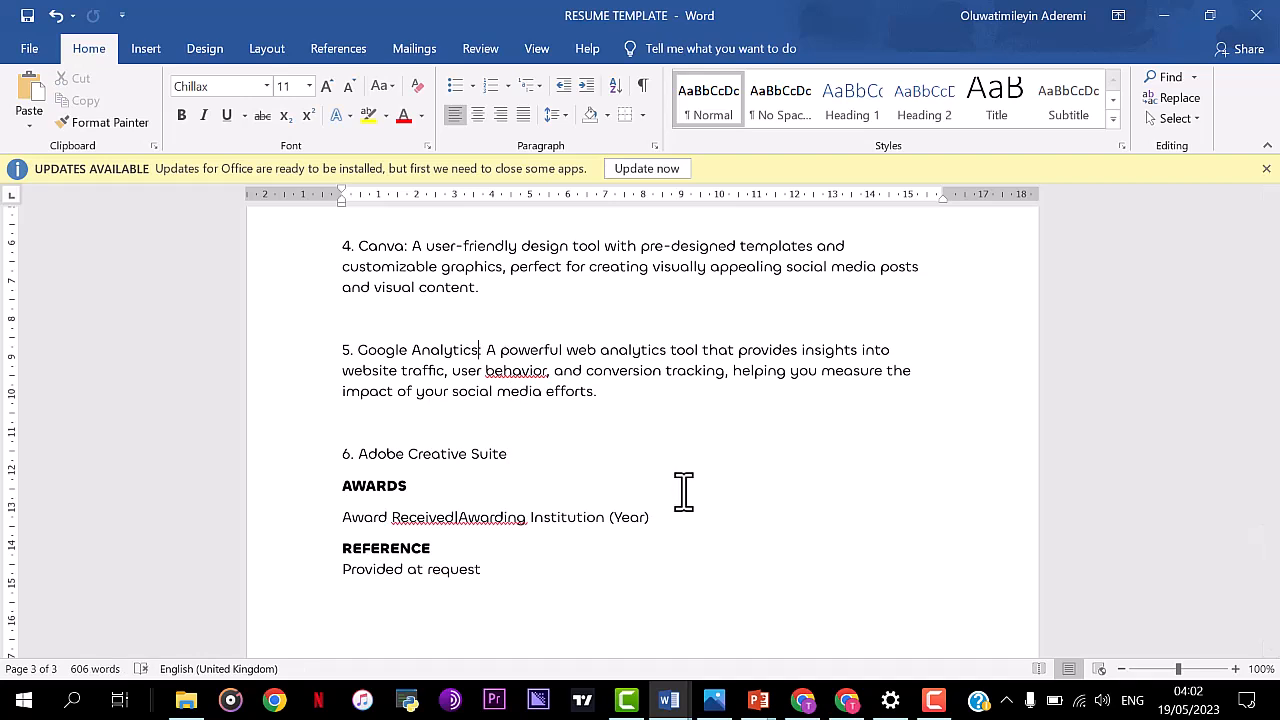
key(shift+Down)
key(shift+Down)
key(shift+Right)
key(shift+Right)
key(shift+Right)
key(shift+Right)
key(shift+Right)
key(shift+Right)
key(shift+Right)
key(shift+Right)
key(shift+Right)
key(shift+Right)
key(shift+Right)
key(shift+Right)
key(shift+Right)
key(shift+Right)
key(shift+Right)
key(shift+Right)
key(shift+Right)
key(shift+Right)
key(BackSpace)
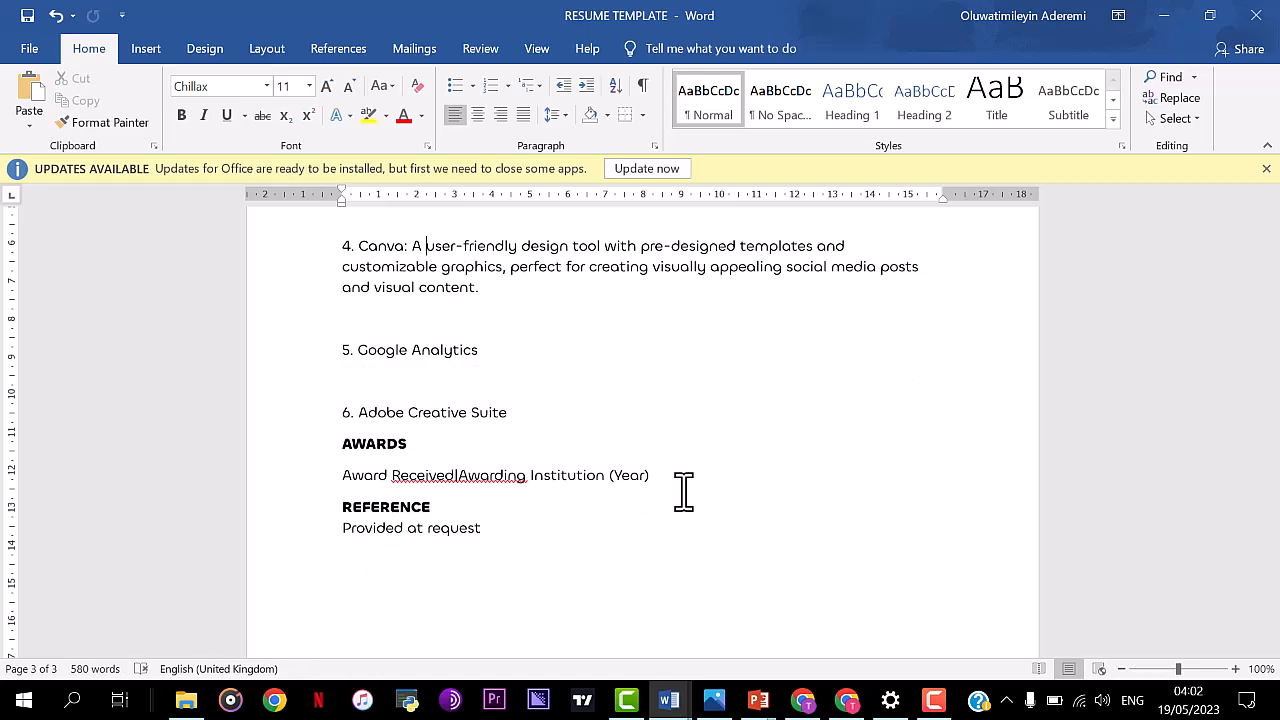
Step: Remove the Canva item's description and the blank lines between the Canva, Google Analytics and Adobe Creative Suite items
key(shift+Down)
key(shift+Down)
key(shift+Right)
key(shift+Down)
key(BackSpace)
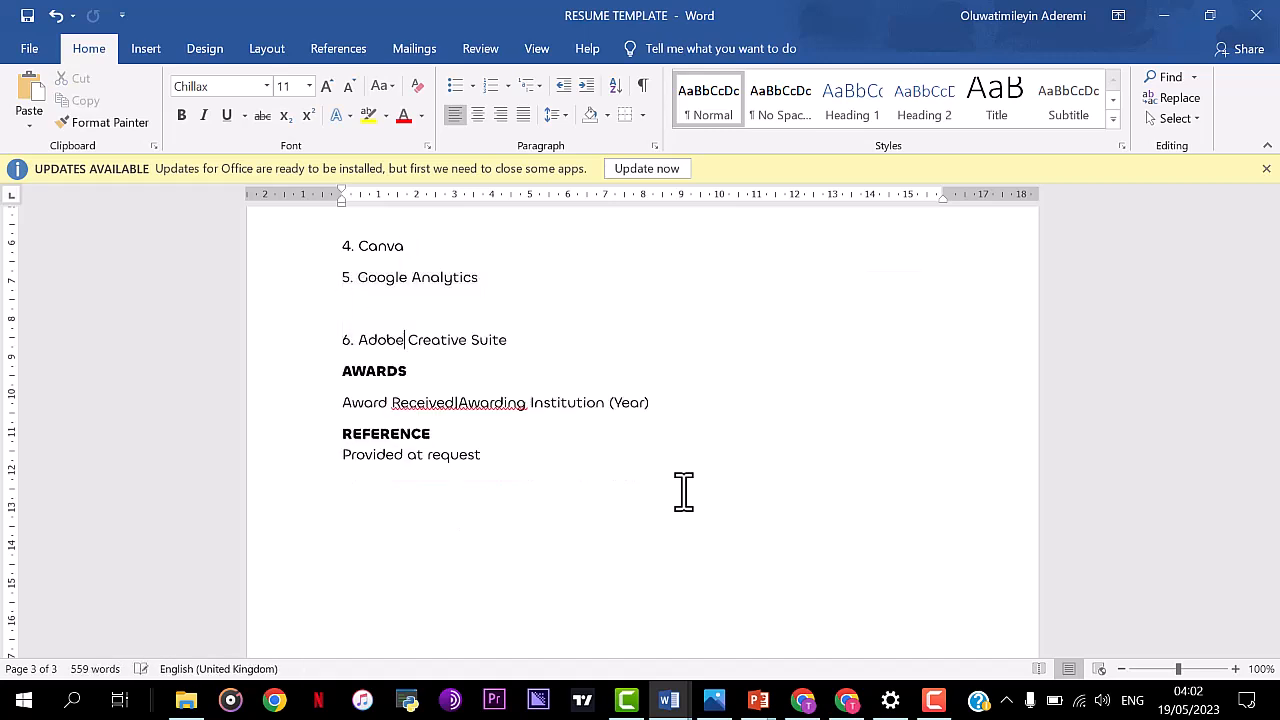
key(BackSpace)
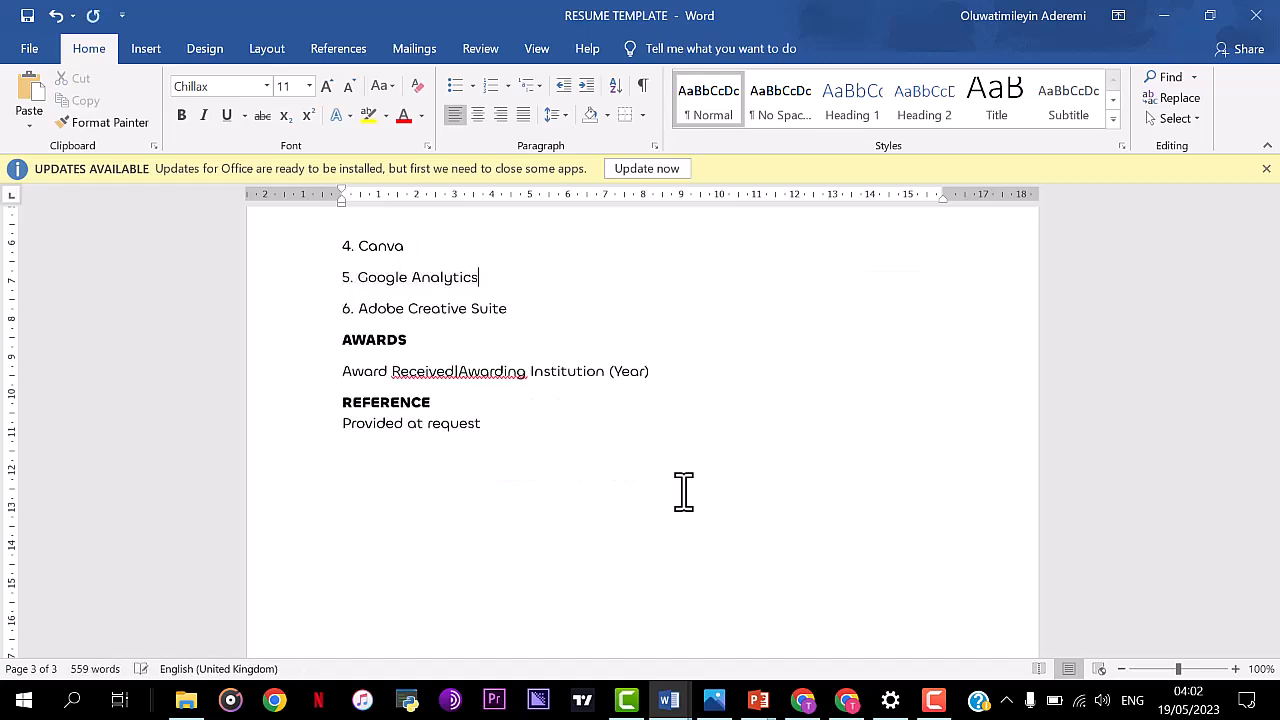
Step: Delete the Buffer item's description after the colon, along with the blank line before Canva
key(Up)
key(Up)
key(Up)
key(Up)
key(Up)
key(Up)
key(Up)
key(Up)
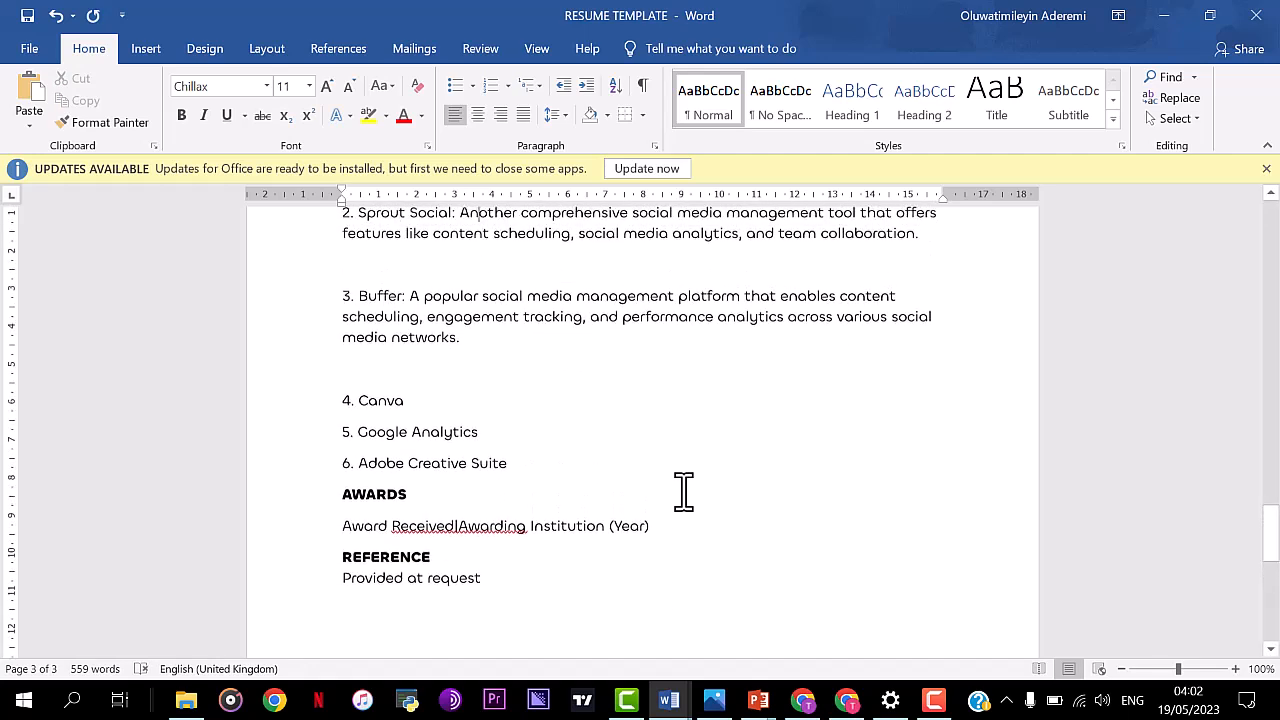
key(Left)
key(Left)
key(Left)
key(Left)
key(Left)
key(Left)
key(shift+Down)
key(shift+Down)
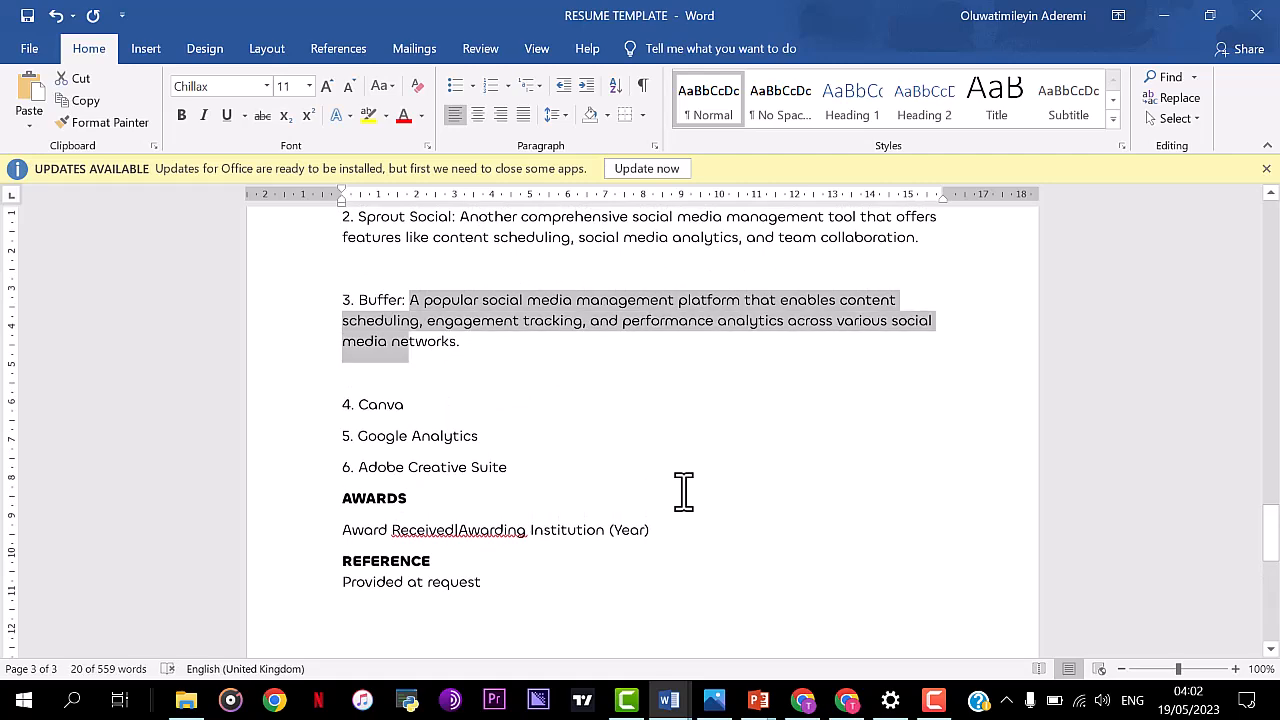
key(shift+Down)
key(BackSpace)
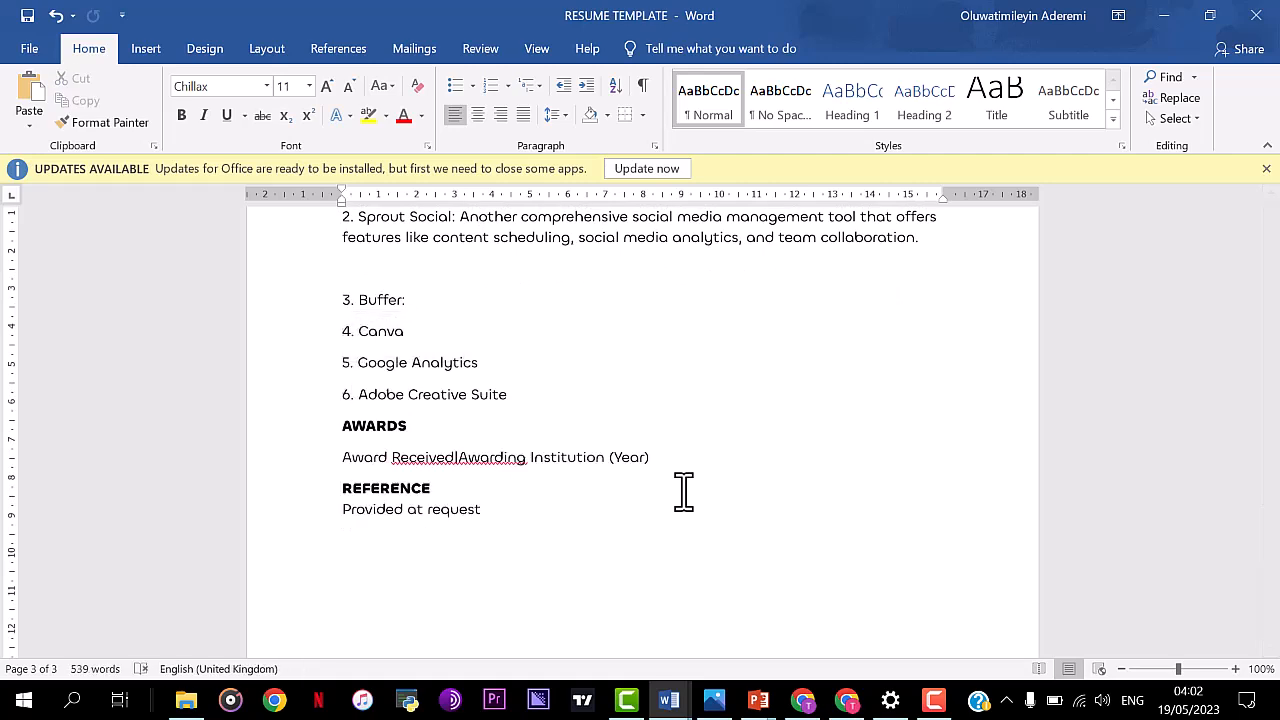
Step: Delete the pasted introductory paragraph "Based on the Social Media Manager job description..." and the blank line after it under TECHNOLOGICAL SKILLS
scroll(683, 490, up, 4)
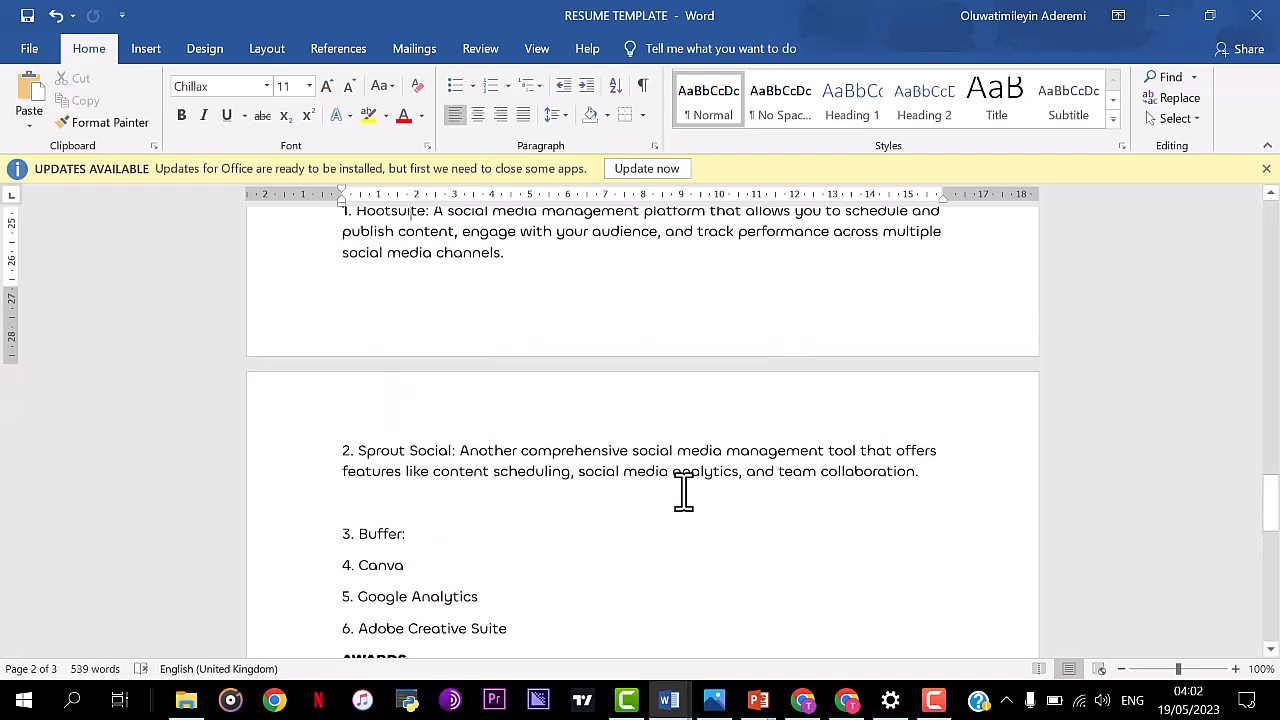
scroll(683, 490, up, 4)
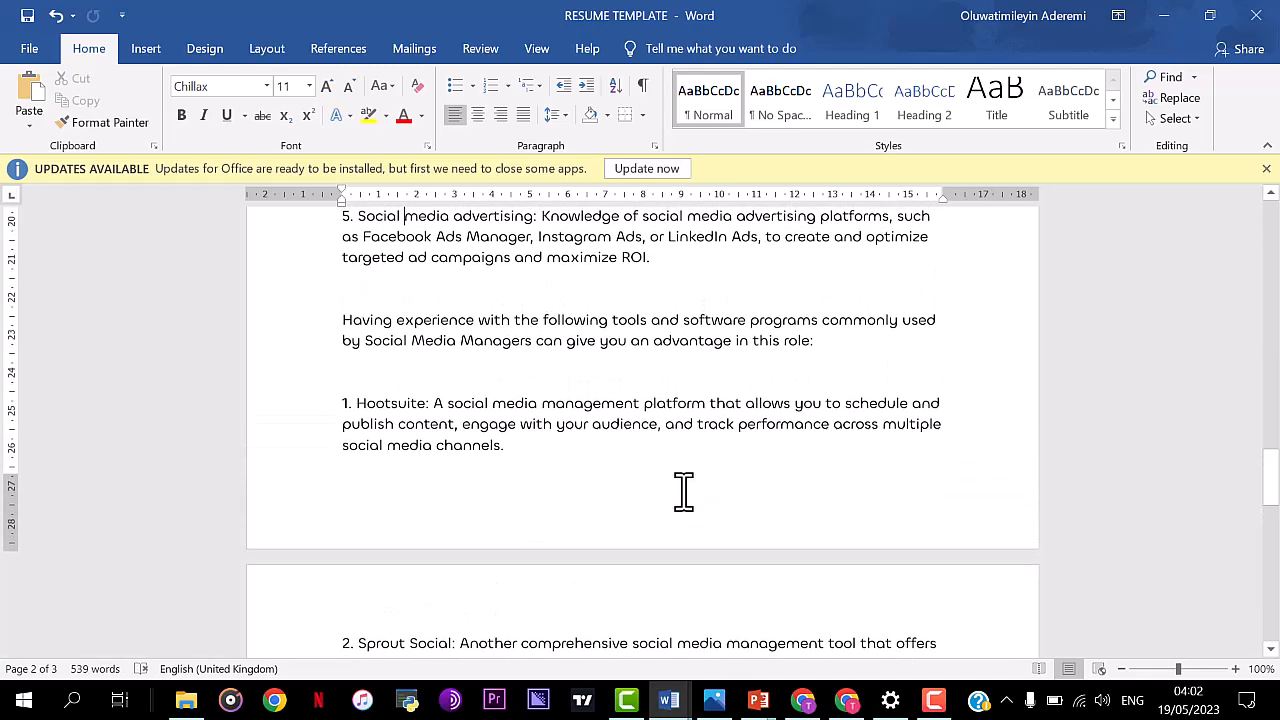
scroll(683, 490, up, 1)
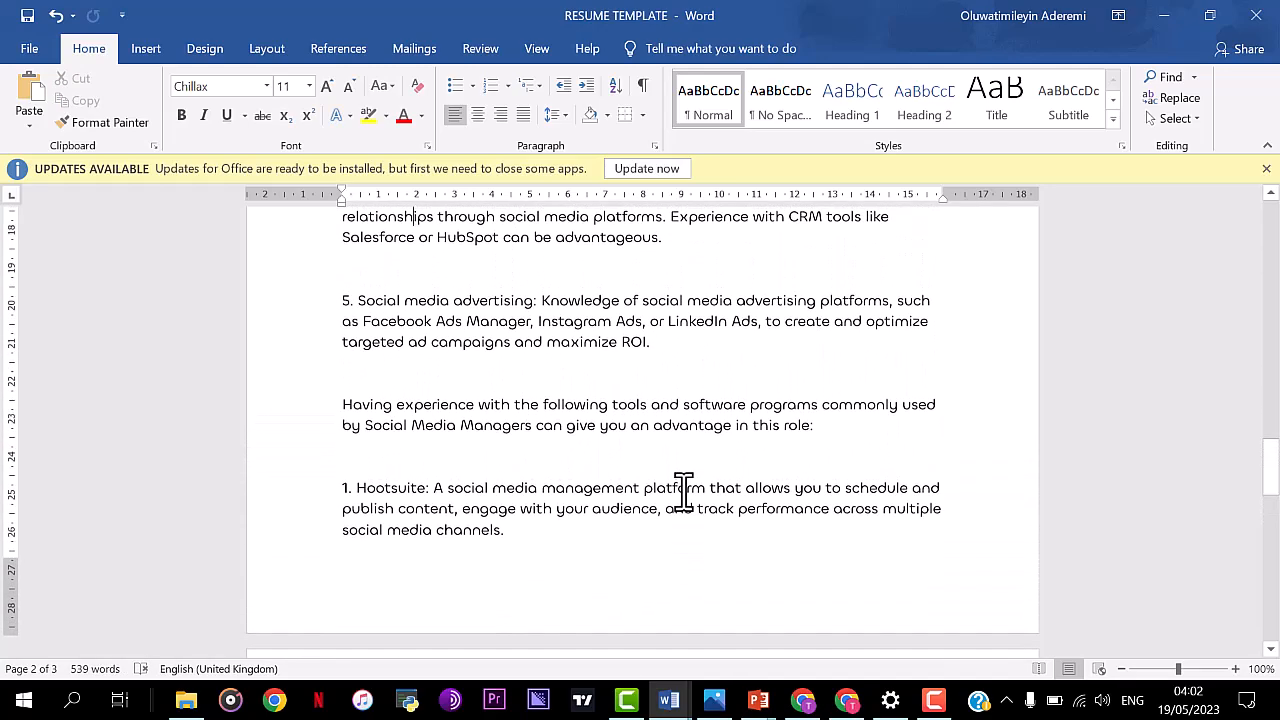
scroll(683, 490, up, 2)
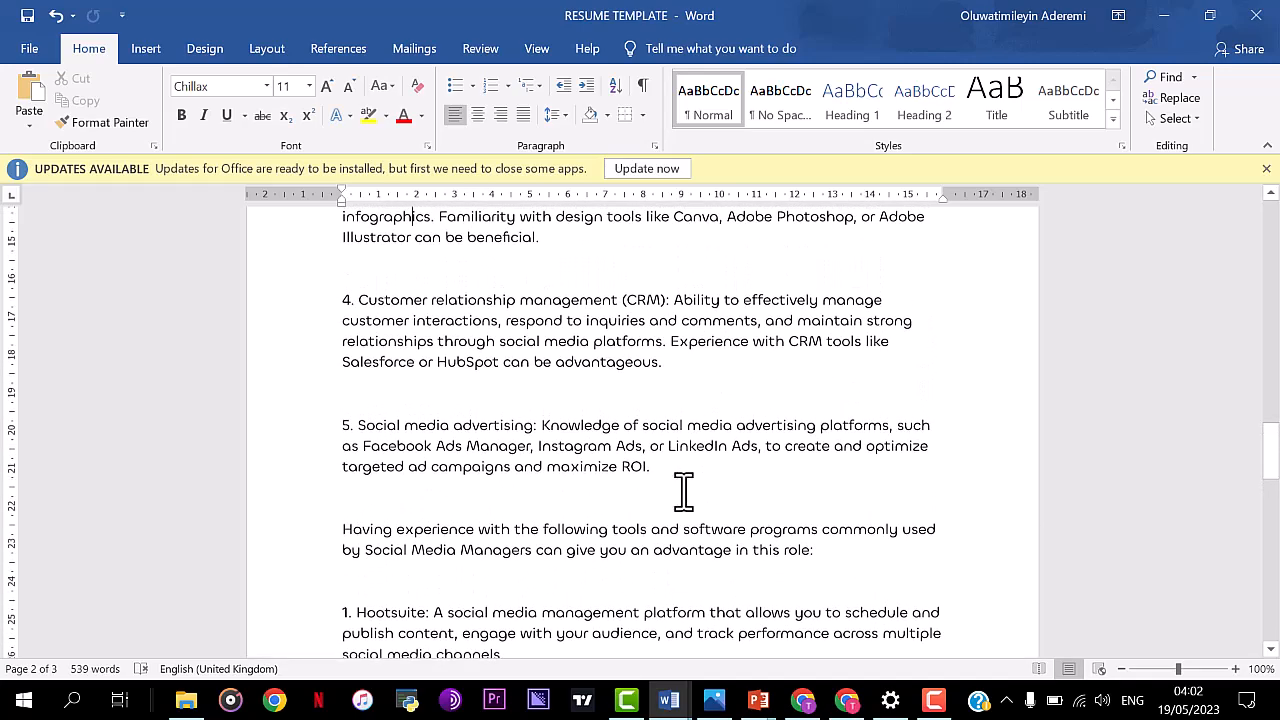
key(Down)
key(Down)
key(Up)
key(Up)
key(Up)
key(Up)
key(Up)
key(Up)
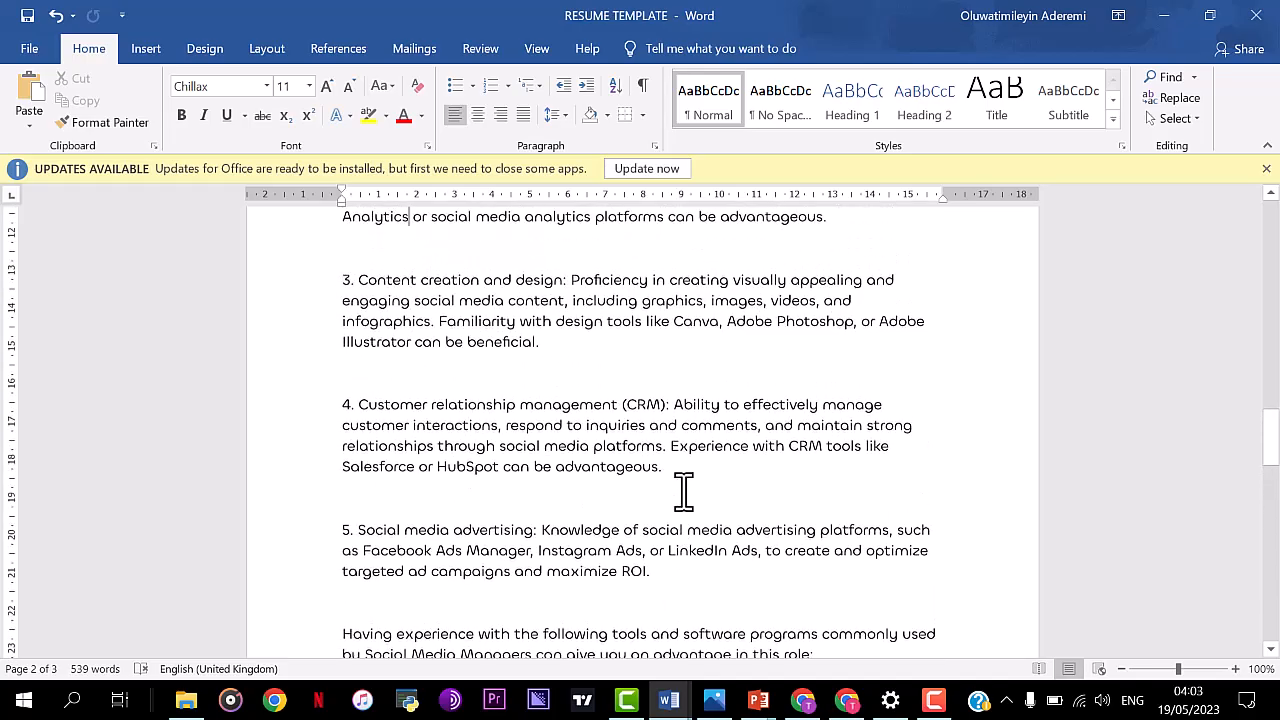
key(Up)
key(Up)
key(Up)
key(Up)
key(Up)
key(Up)
key(Up)
key(Up)
key(Up)
key(Up)
key(Up)
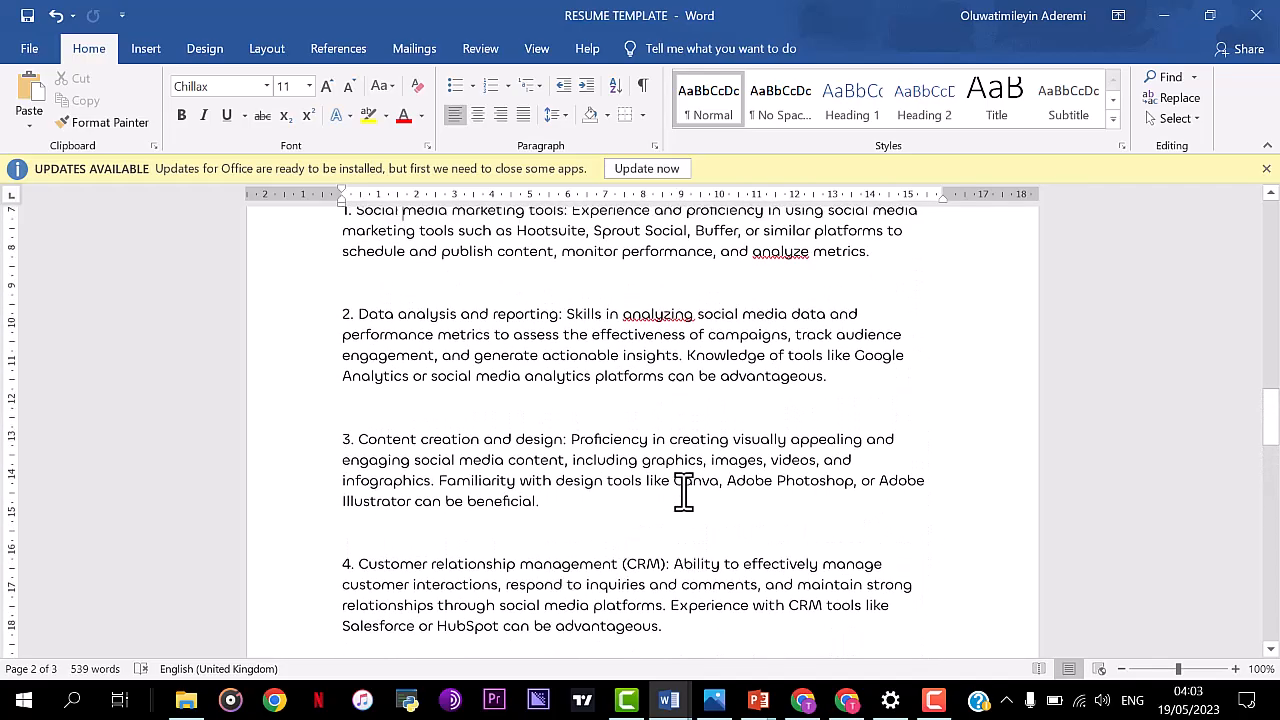
key(Up)
key(Up)
key(Down)
key(Down)
key(Down)
key(Left)
key(Left)
key(Up)
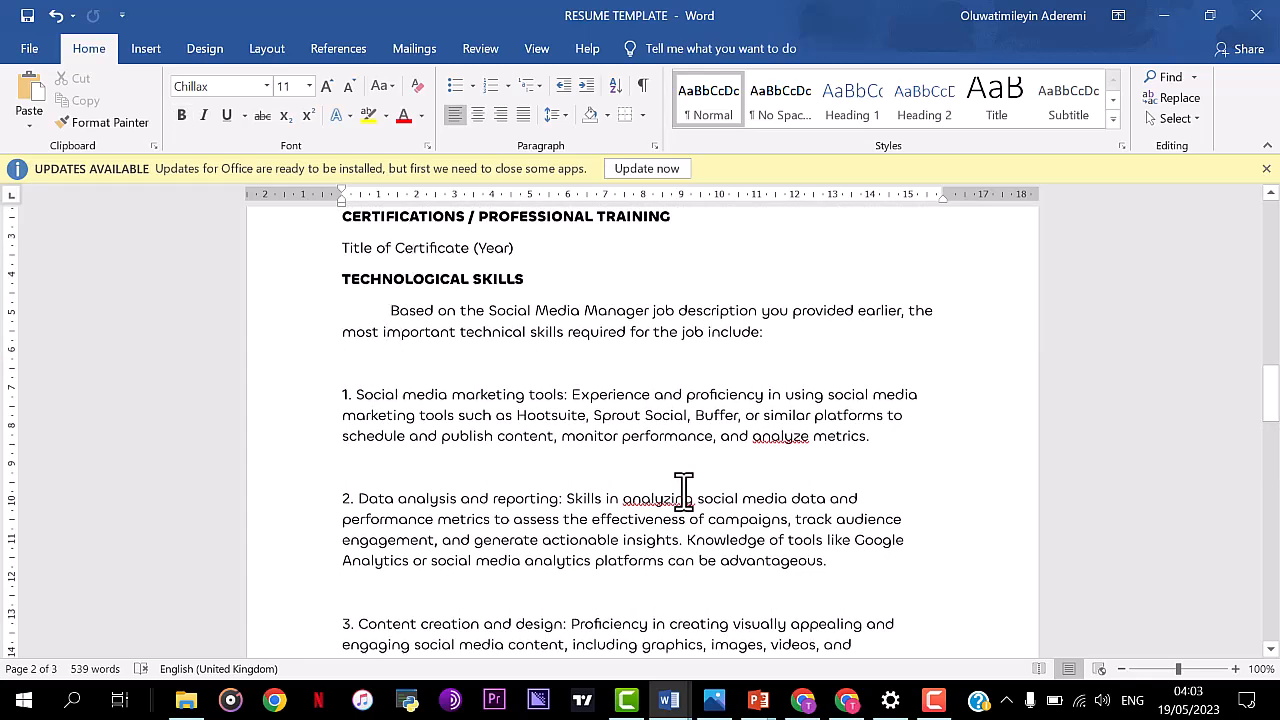
key(shift+Down)
key(shift+Down)
key(shift+Down)
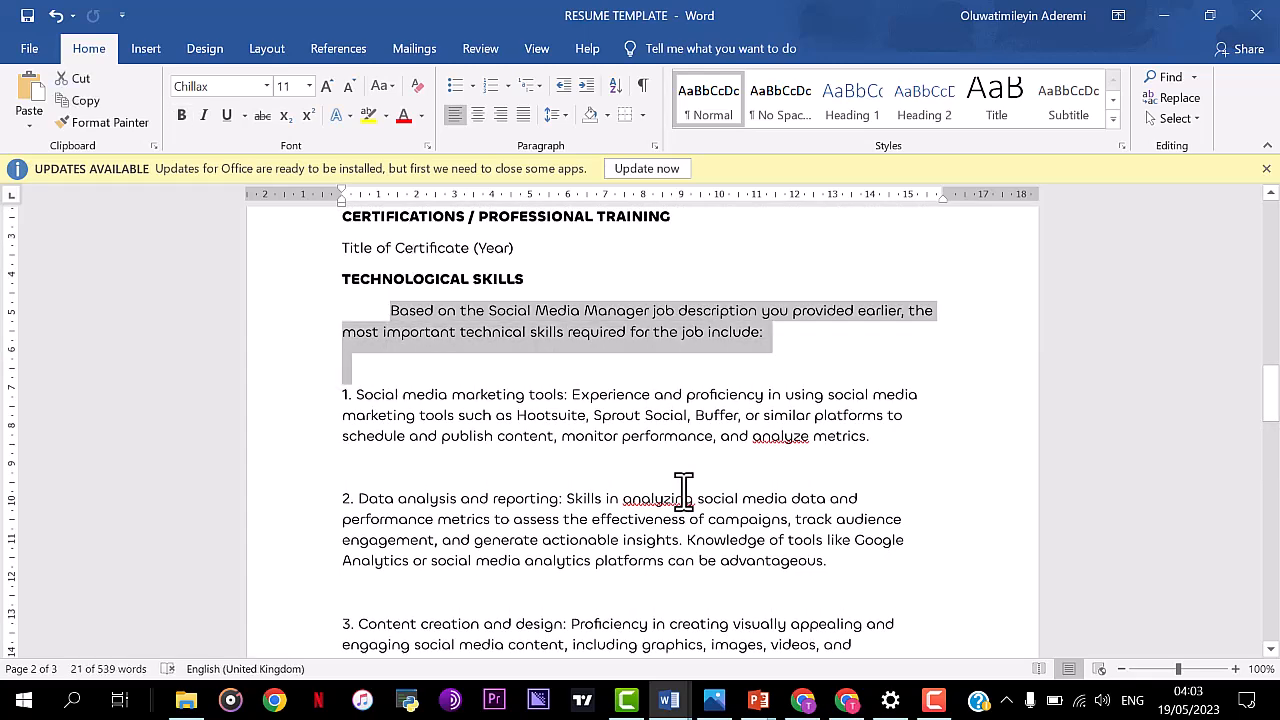
key(Delete)
key(BackSpace)
Step: Shorten the social media marketing tools item to end after "Hootsuite," and remove the blank line before the data analysis item
key(Down)
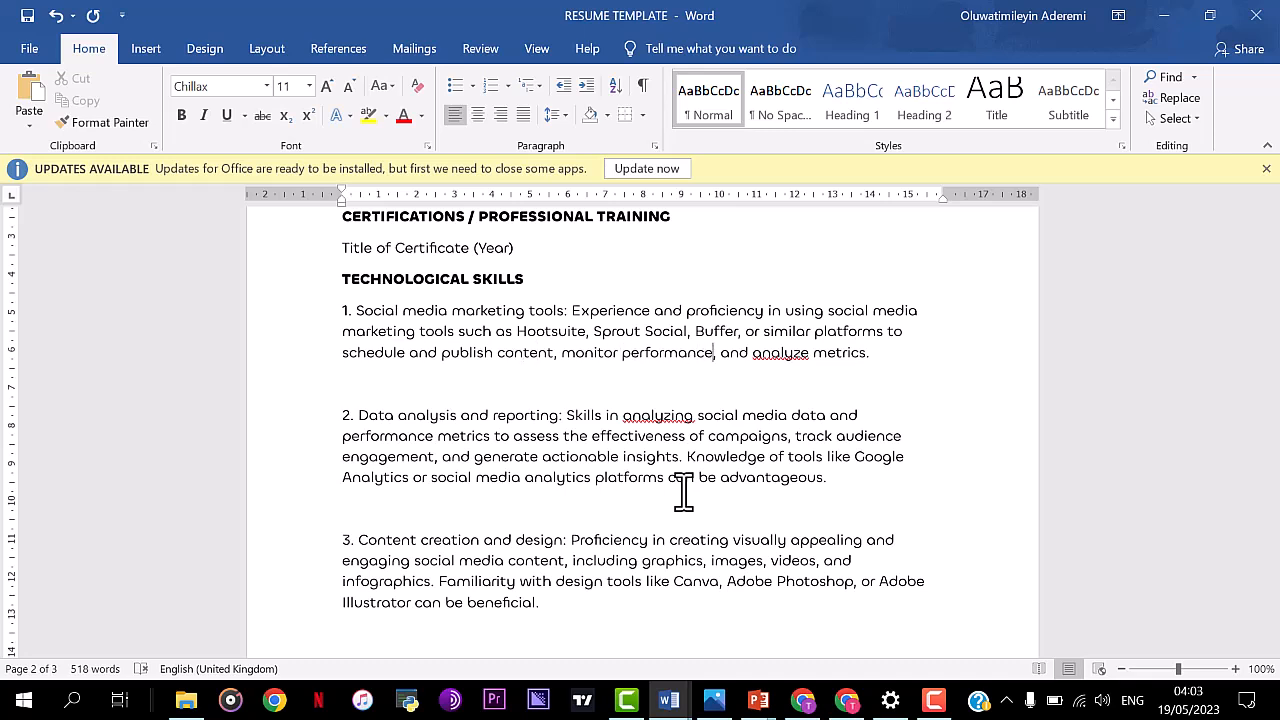
key(Left)
key(Left)
key(Left)
key(Left)
key(Left)
key(Left)
key(Left)
key(Left)
key(Left)
key(Left)
key(shift+Down)
key(shift+Down)
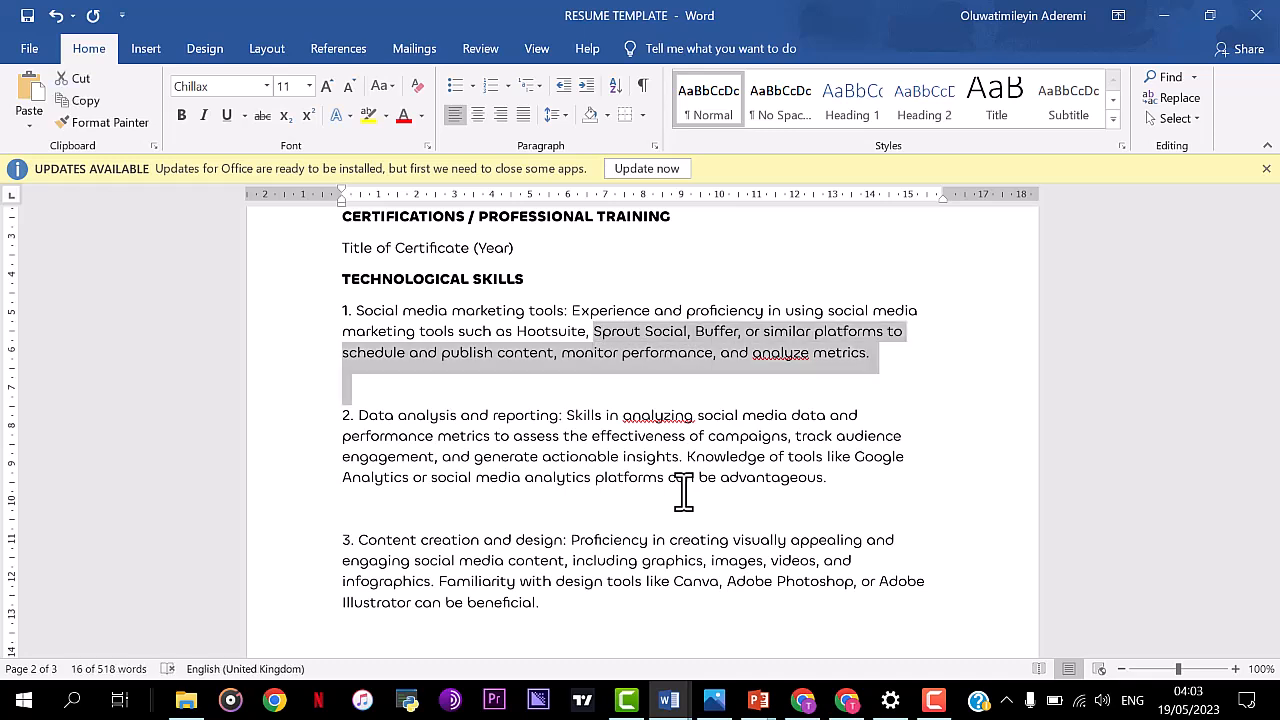
key(Delete)
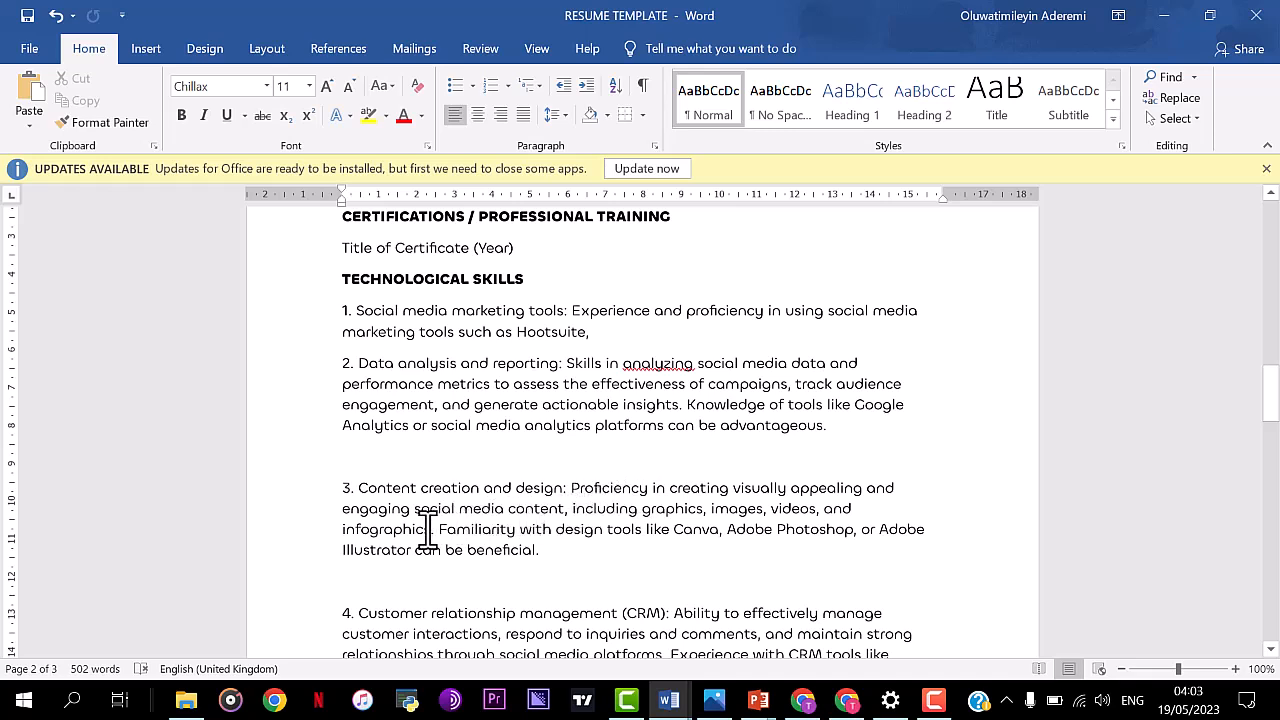
Step: Trim the content creation item to start its description at "Familiarity with design tools" and the CRM item at "Experience with CRM tools"
drag(380, 528, 585, 488)
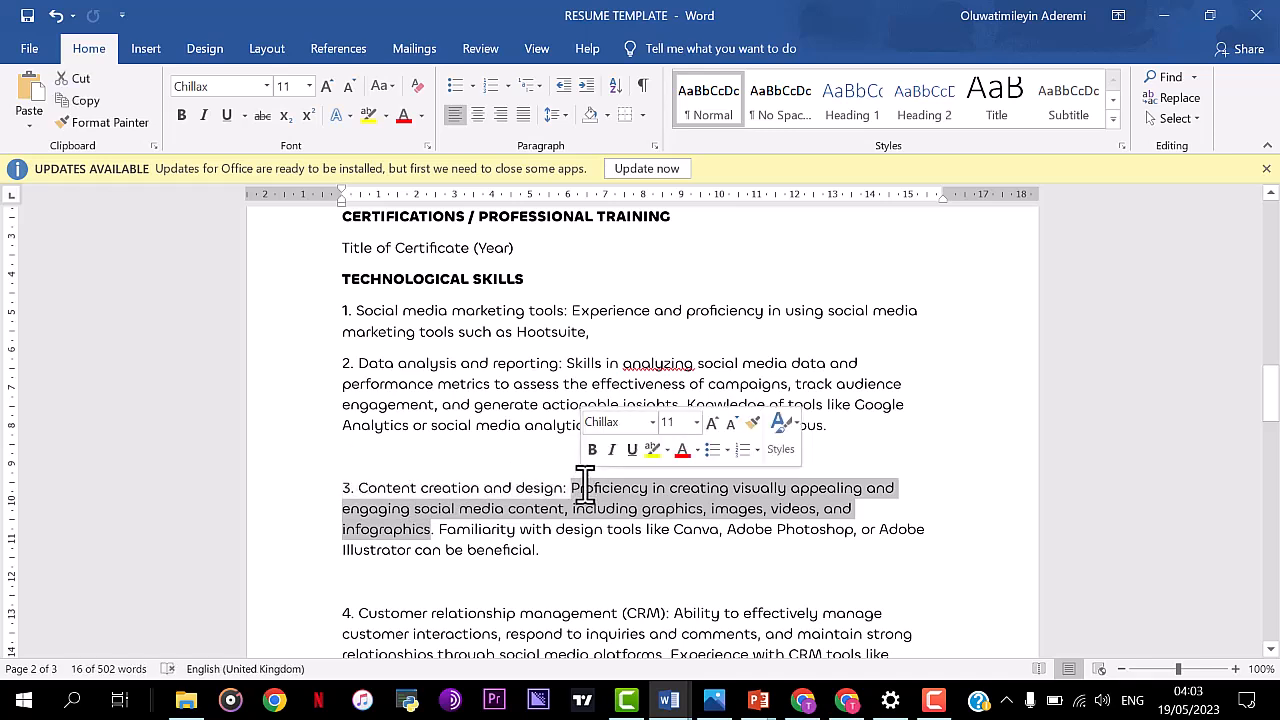
key(BackSpace)
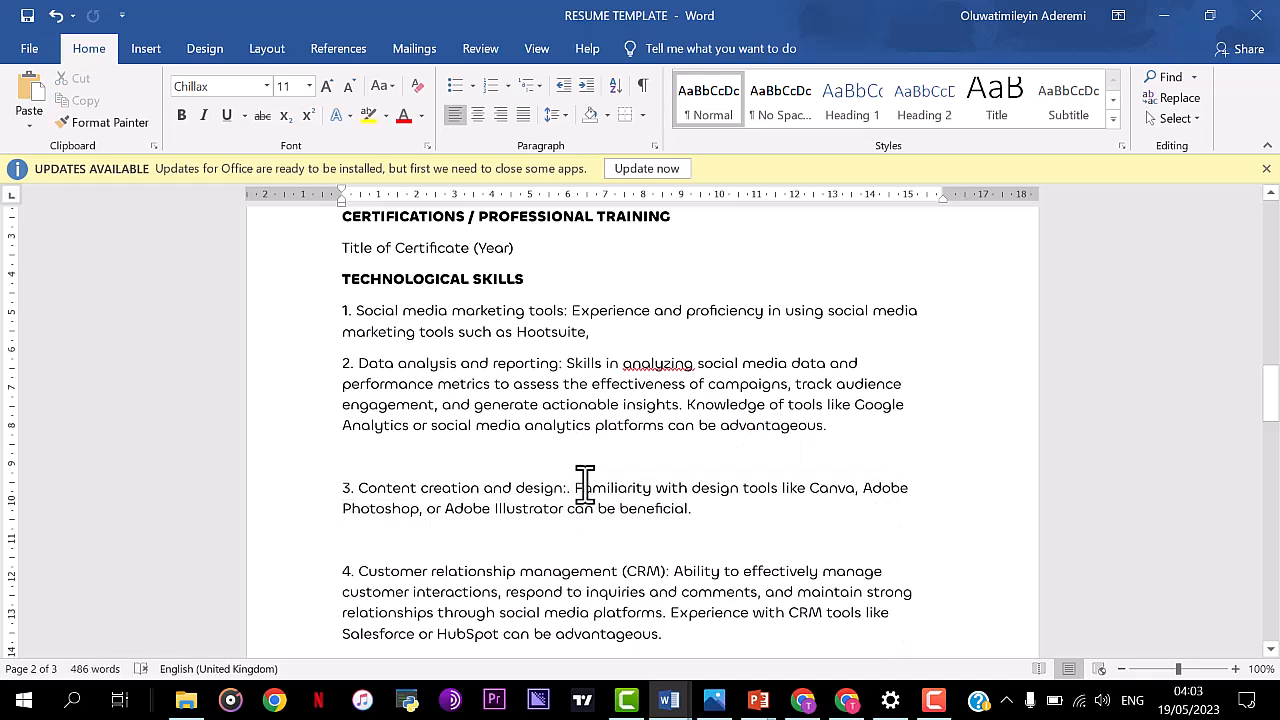
key(BackSpace)
key(BackSpace)
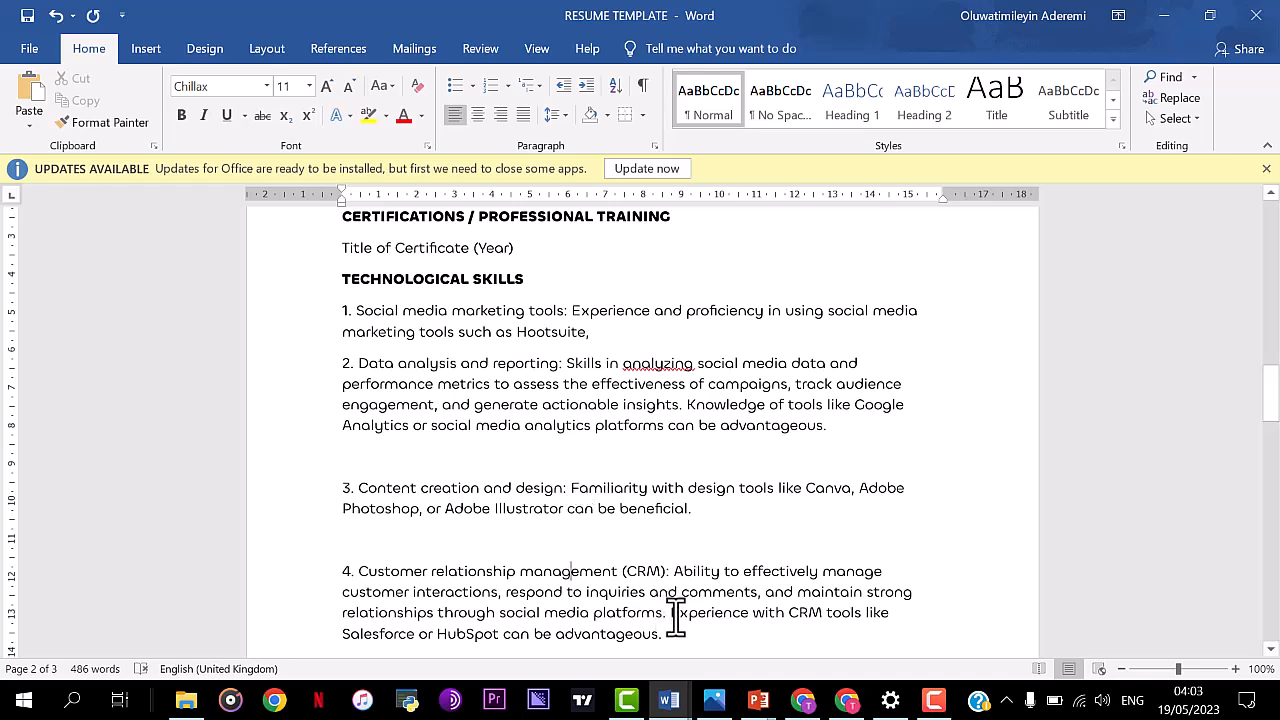
drag(676, 615, 678, 571)
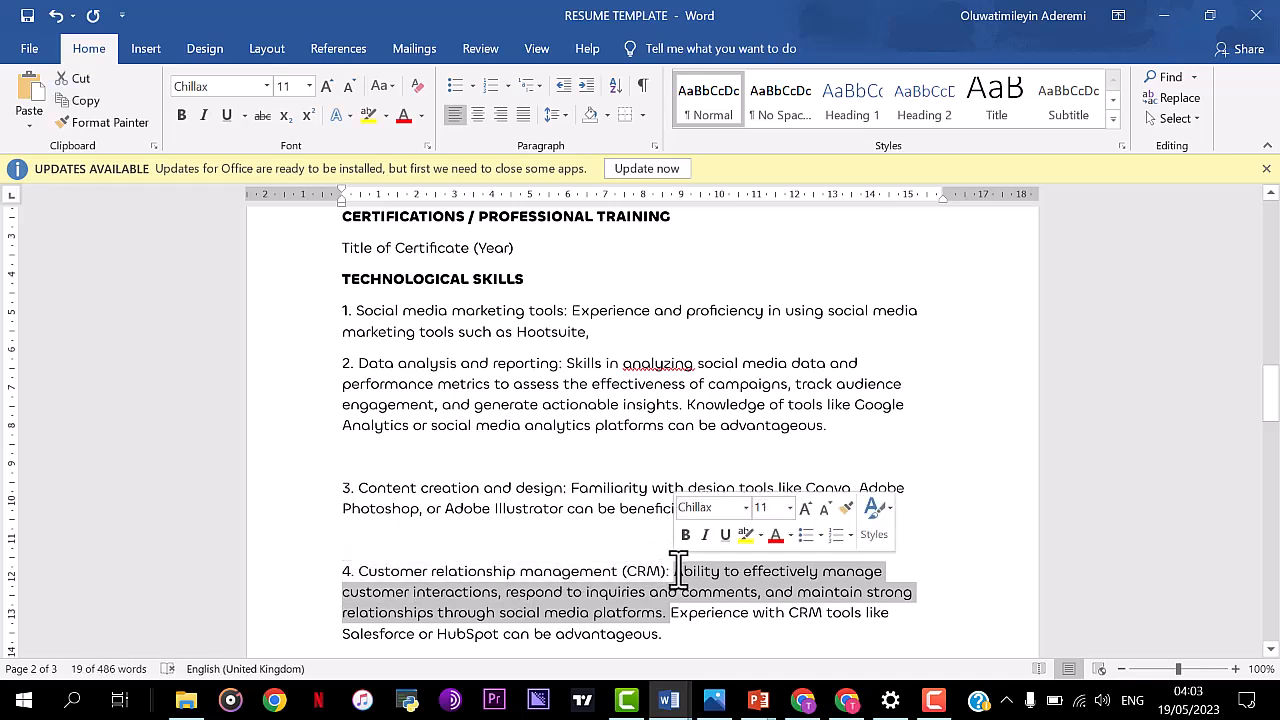
key(BackSpace)
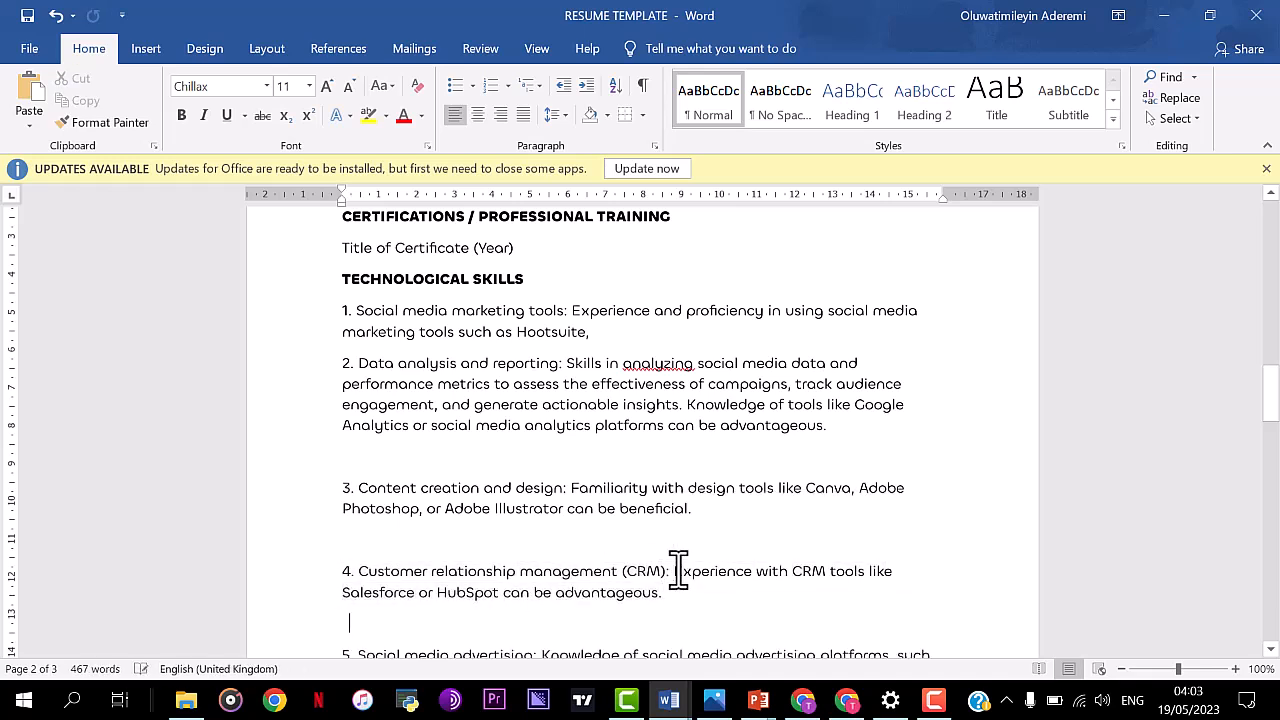
Step: Delete the "Having experience with the following tools" paragraph and the whole numbered tool list from Hootsuite to Adobe Creative Suite
scroll(678, 571, down, 4)
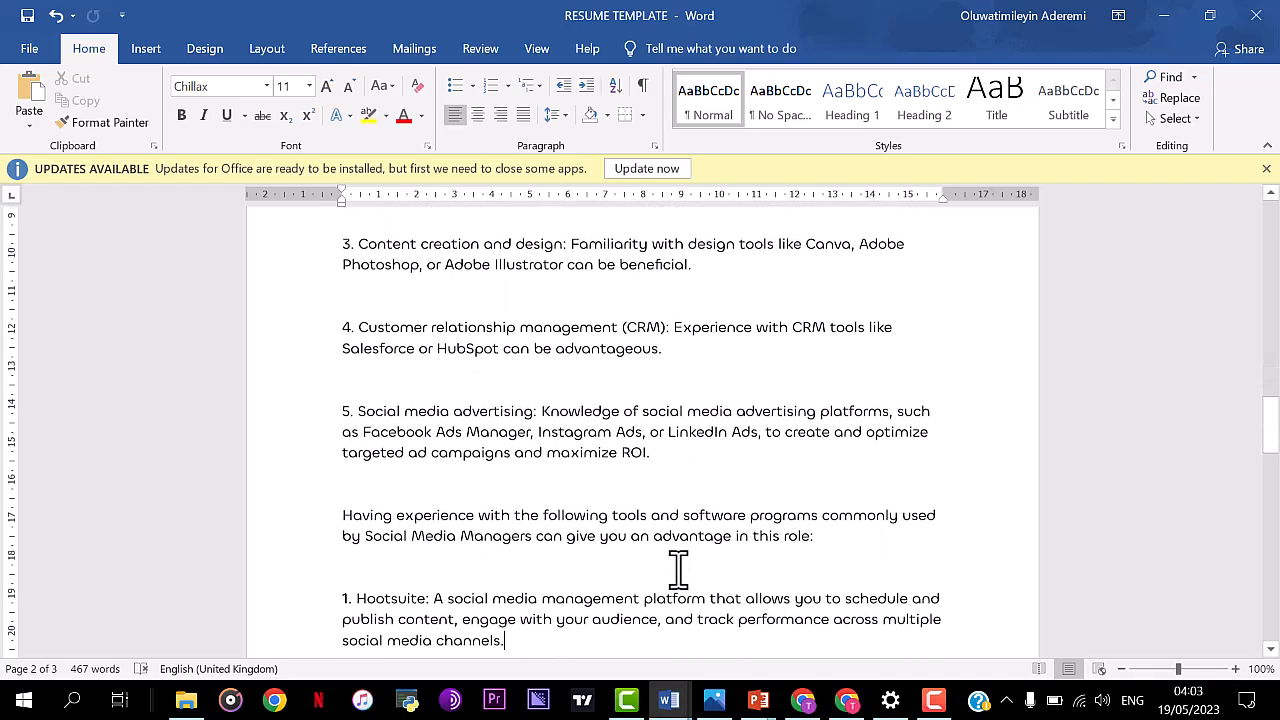
key(Up)
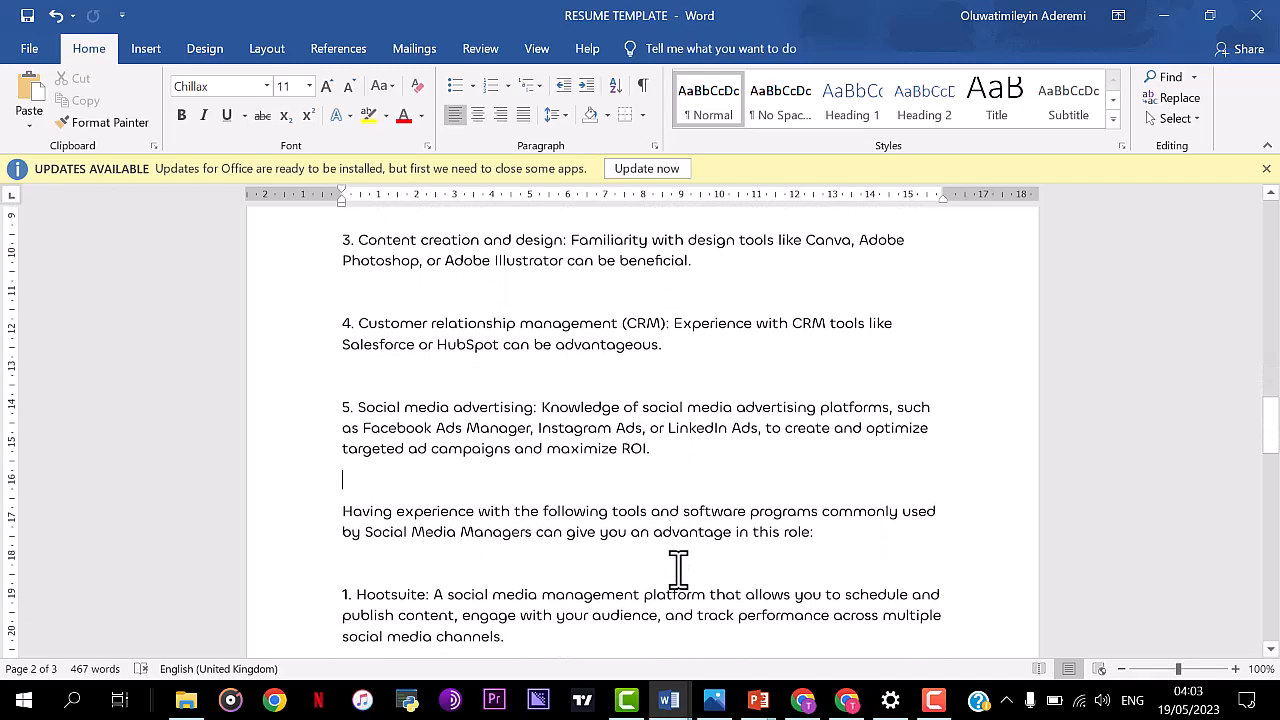
key(Up)
key(shift+Down)
key(shift+Down)
key(shift+Down)
key(Down)
key(shift+Down)
key(shift+Down)
key(Up)
key(Up)
key(Up)
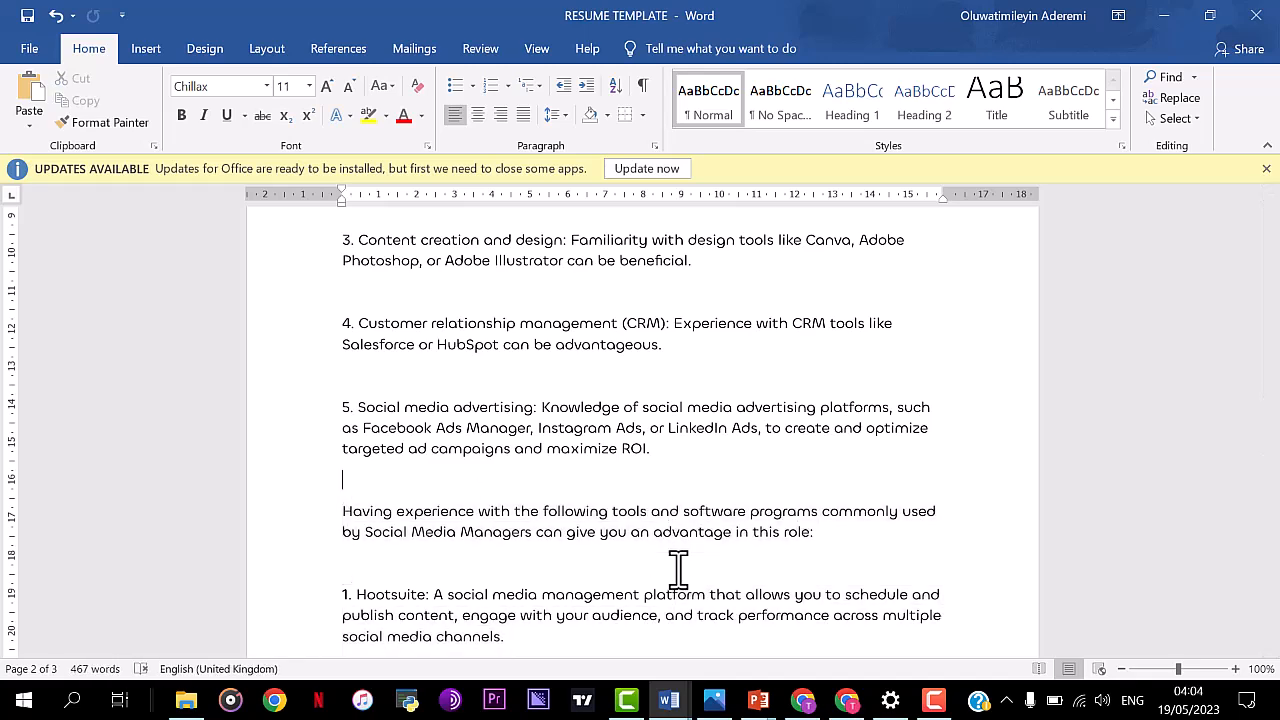
key(shift+Up)
scroll(678, 570, down, 8)
drag(678, 570, 678, 570)
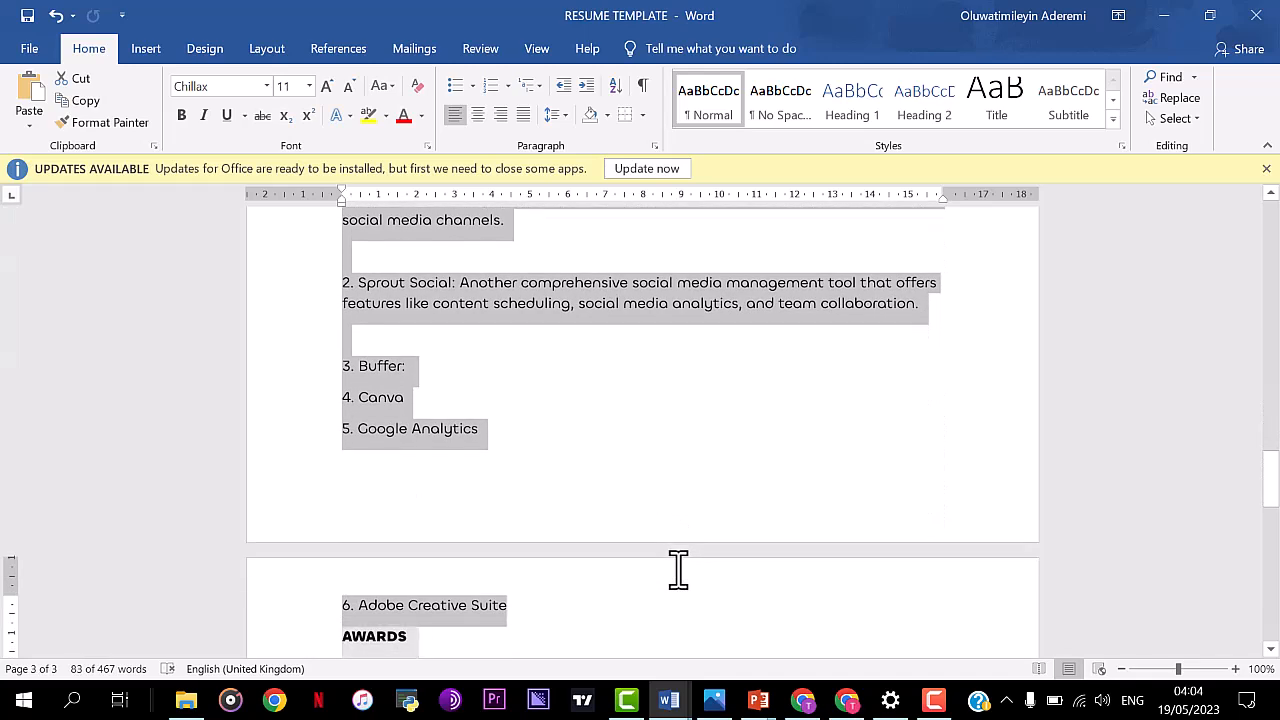
key(BackSpace)
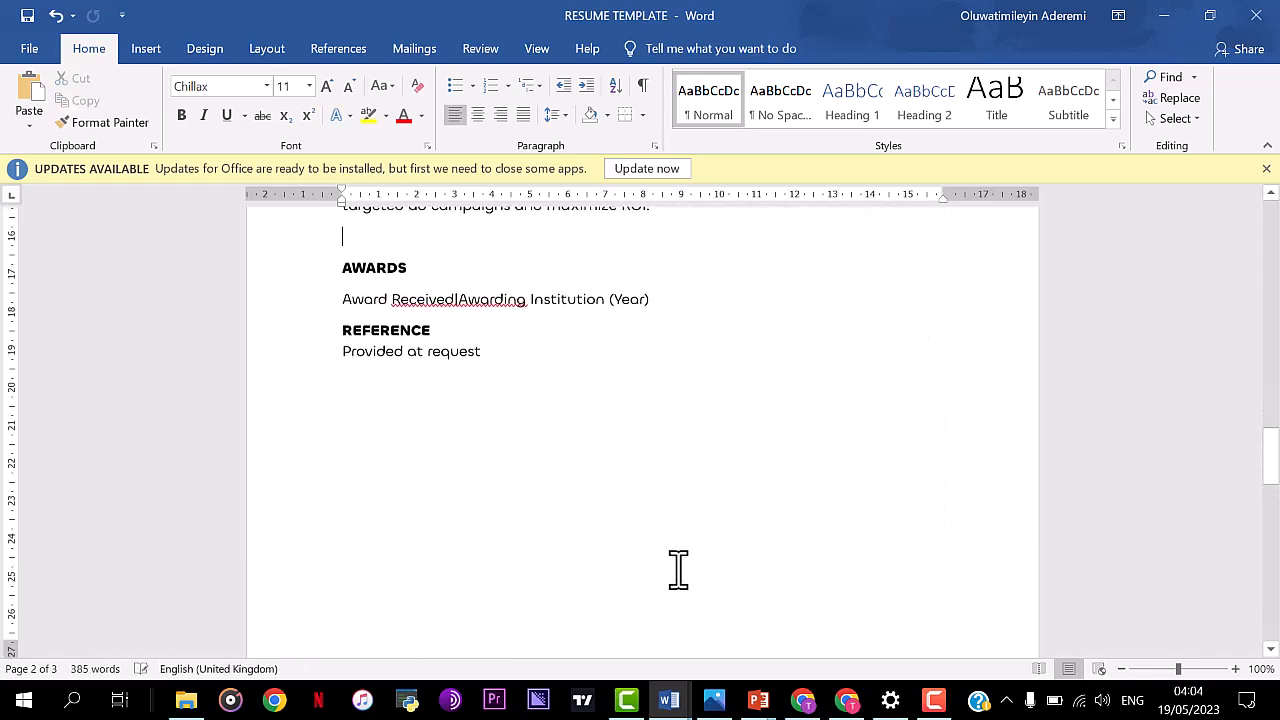
Step: Copy the COMPETENCIES/ACHIVEMENTS heading with its six Core entries and remove that section from above PROFESSIONAL EXPERIENCE
scroll(678, 570, up, 6)
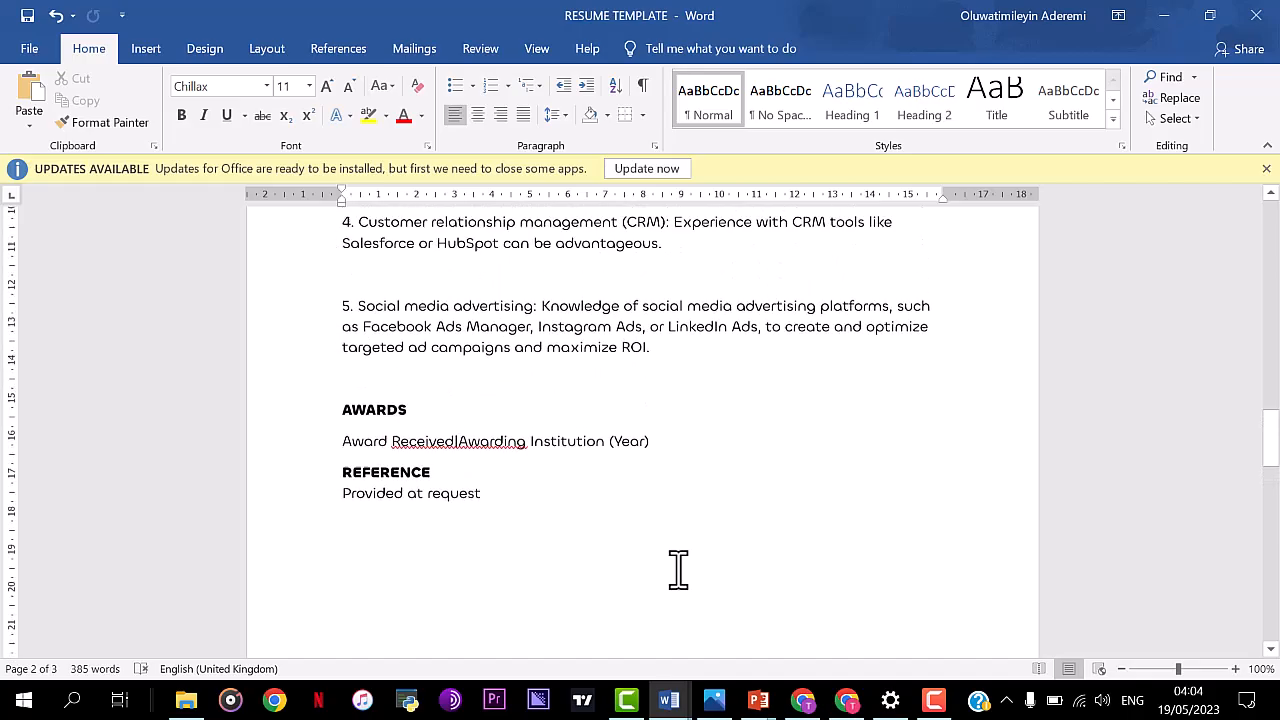
scroll(678, 570, up, 4)
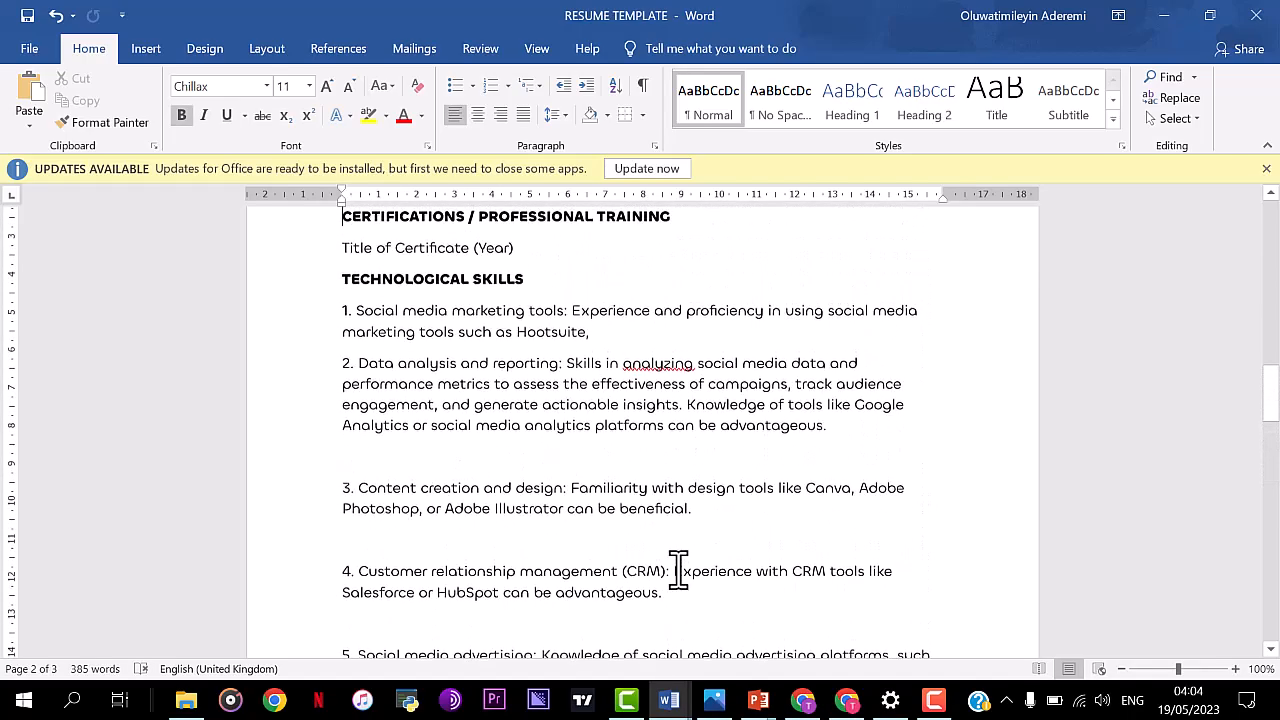
scroll(678, 570, up, 14)
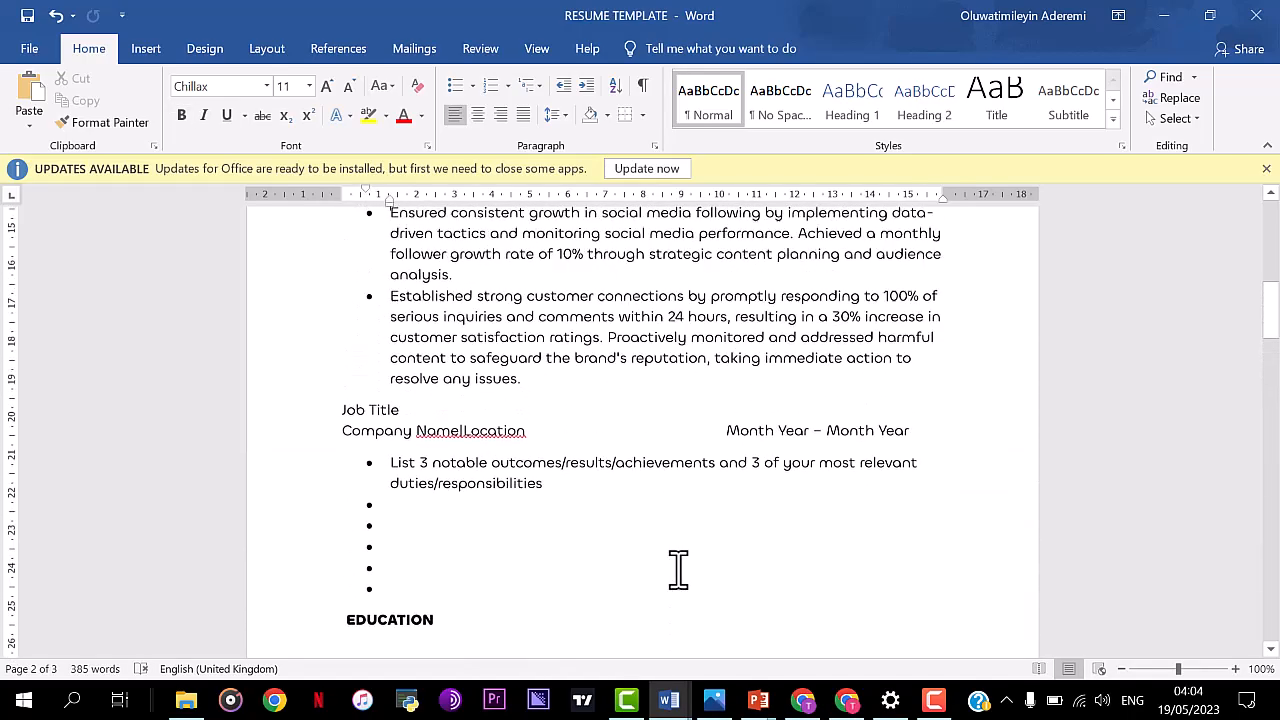
scroll(678, 570, up, 5)
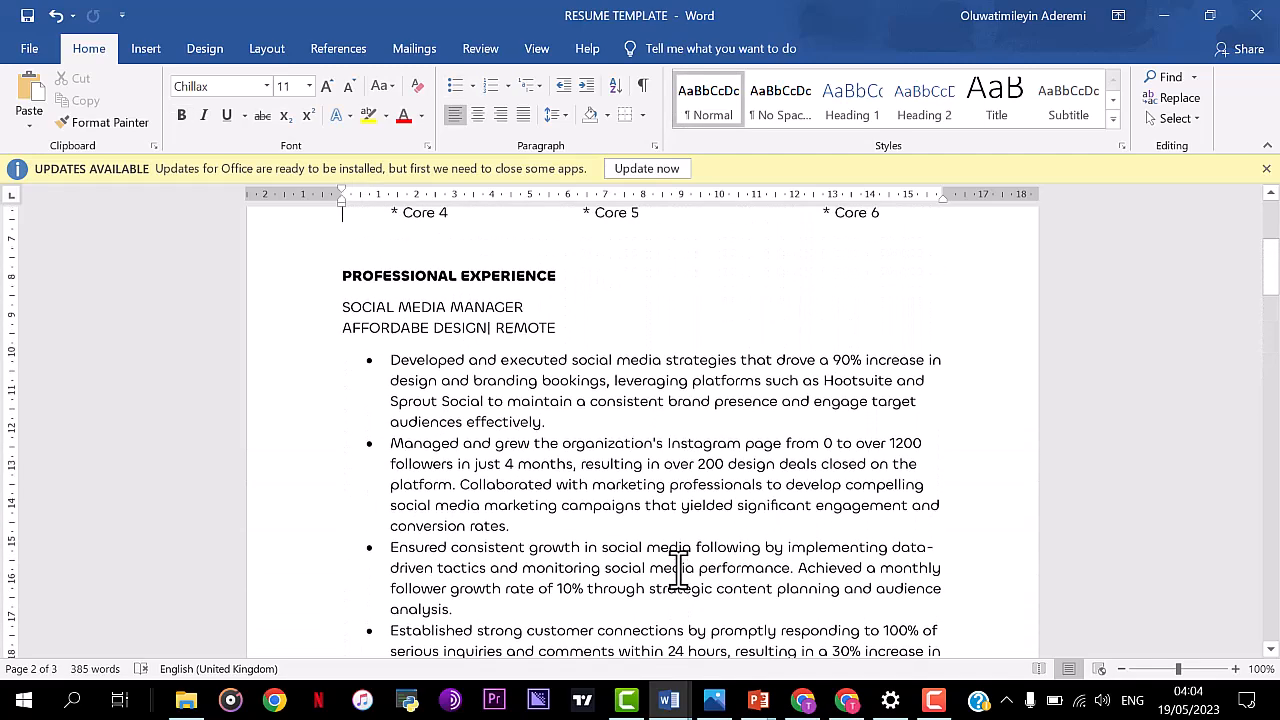
key(Down)
key(shift+Down)
key(shift+Down)
key(shift+Down)
key(ctrl+c)
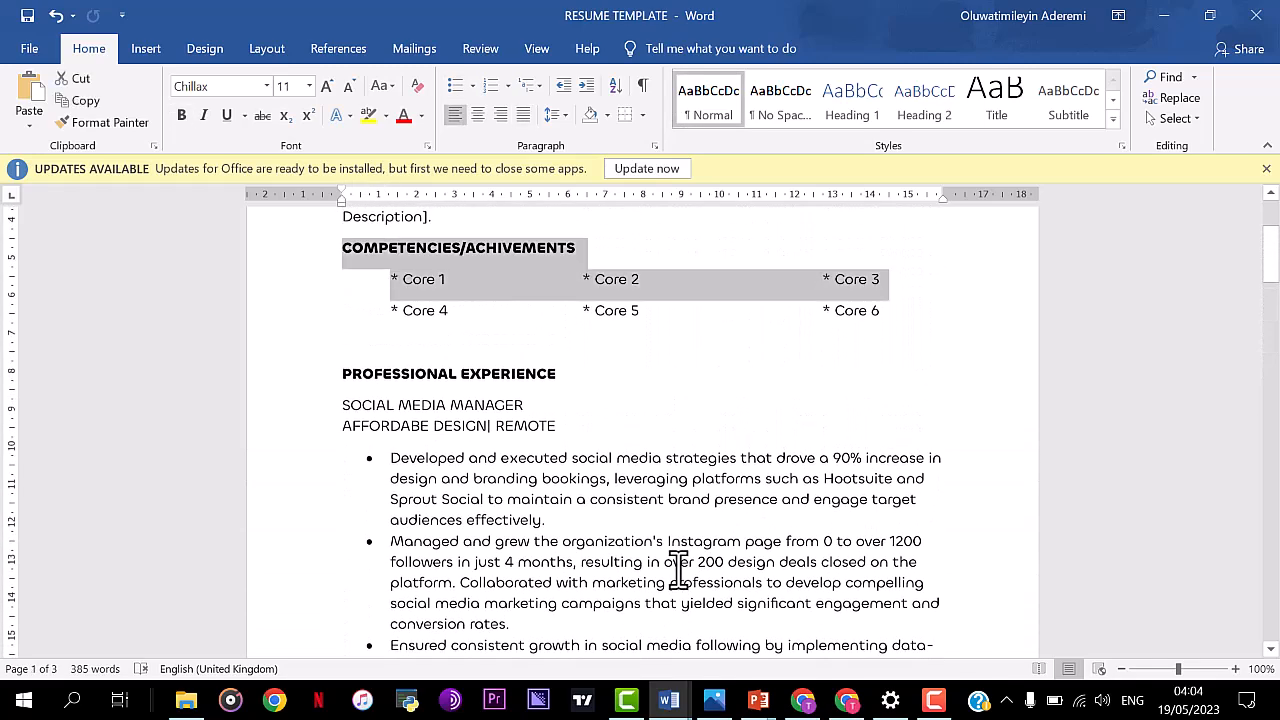
key(Delete)
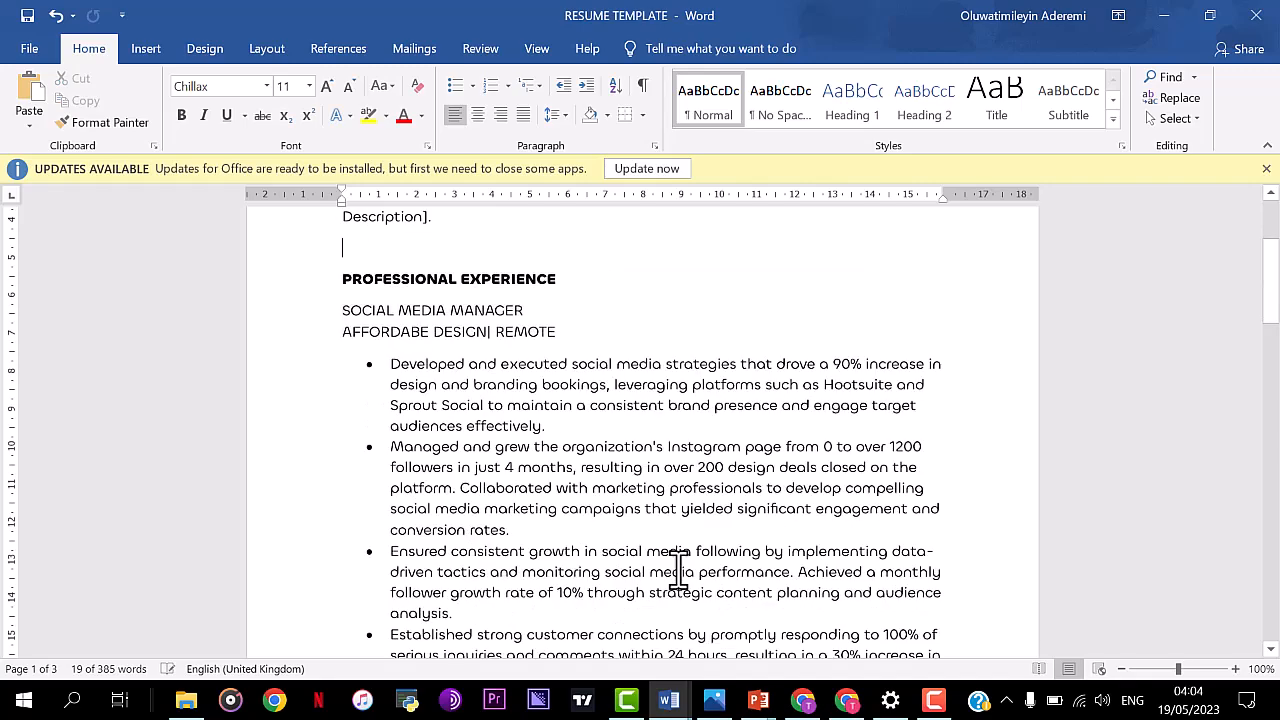
key(BackSpace)
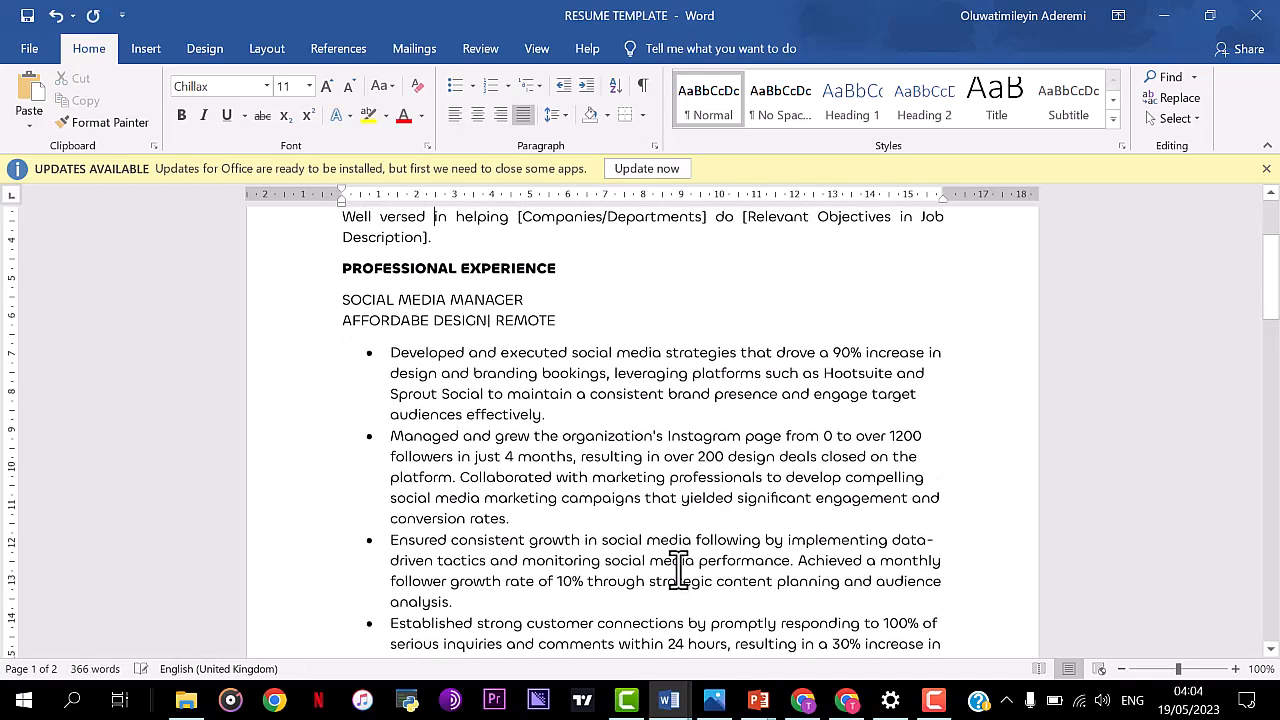
Step: Paste the COMPETENCIES/ACHIVEMENTS section on a new line between the certificate title and the TECHNOLOGICAL SKILLS heading
key(Down)
key(Down)
key(Down)
key(Down)
key(Down)
key(Down)
key(Down)
key(Down)
key(Down)
key(Down)
key(Down)
key(Down)
key(Down)
key(Down)
key(Down)
key(Down)
key(Down)
key(Down)
key(Down)
key(Down)
key(Down)
key(Down)
key(Down)
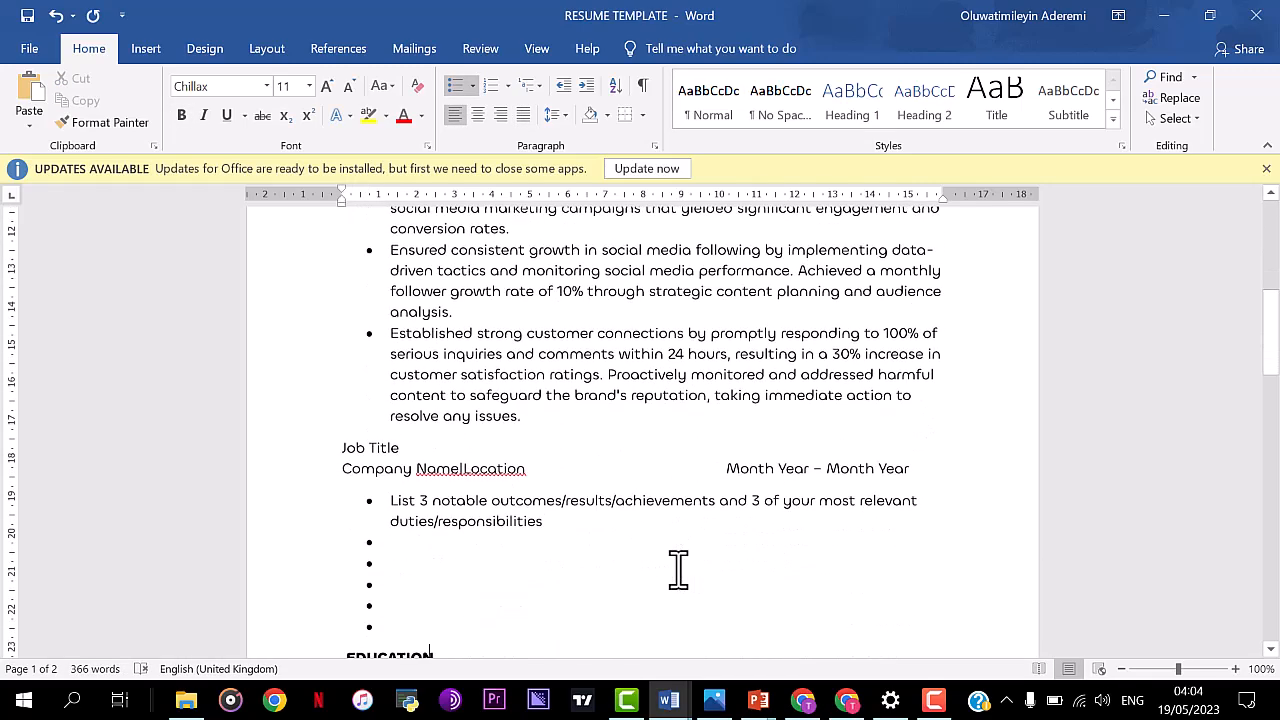
key(Down)
key(Down)
key(Down)
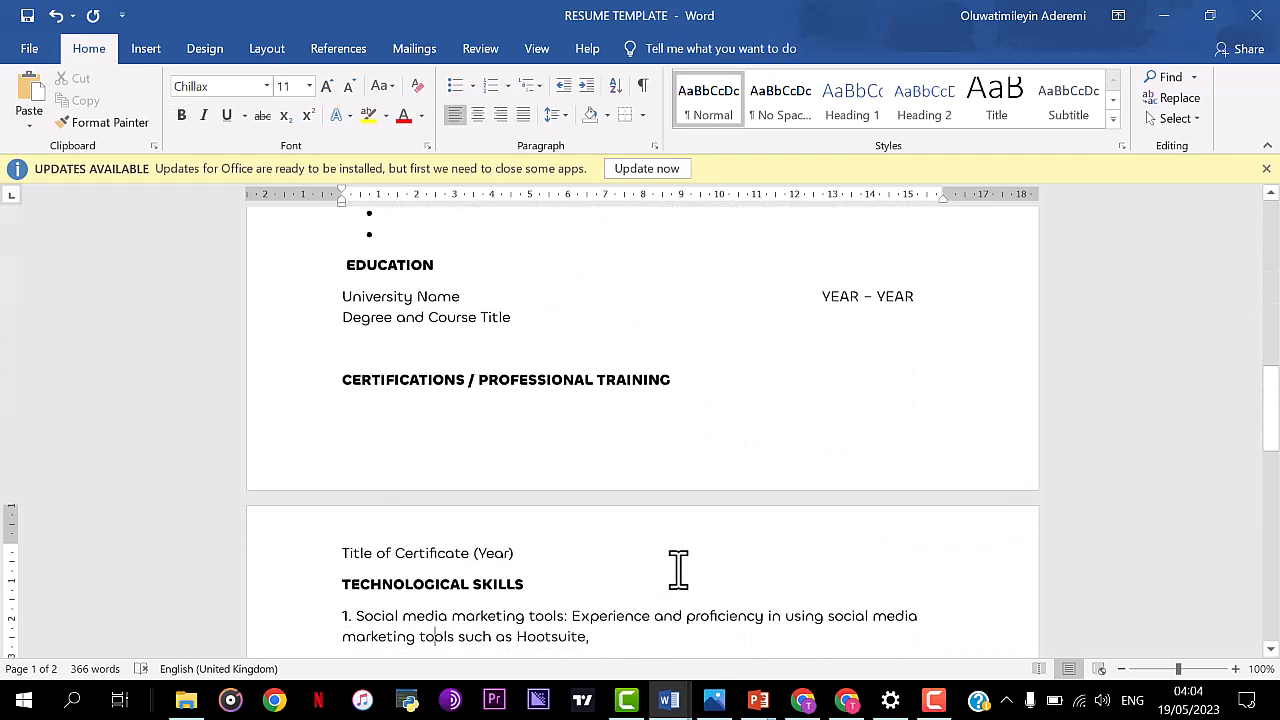
key(Left)
key(Left)
key(Left)
key(Left)
key(Left)
key(Left)
key(Left)
key(Left)
key(Left)
key(Down)
key(Return)
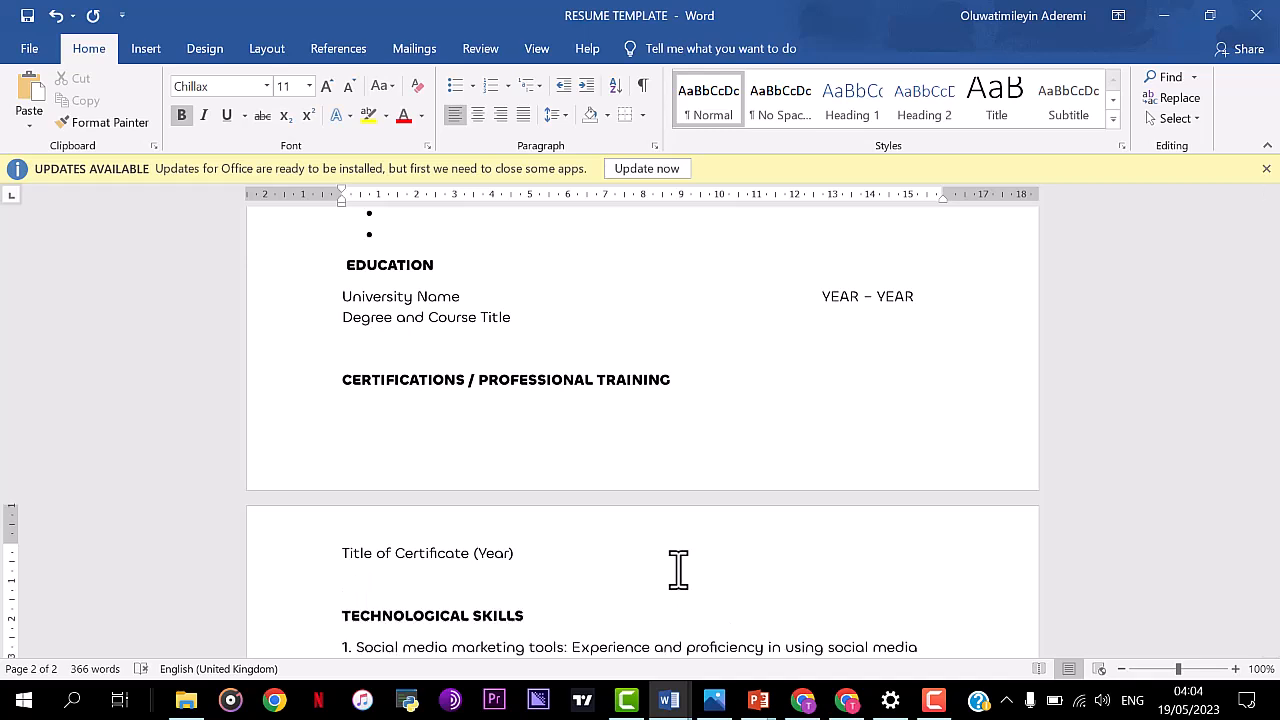
key(ctrl+v)
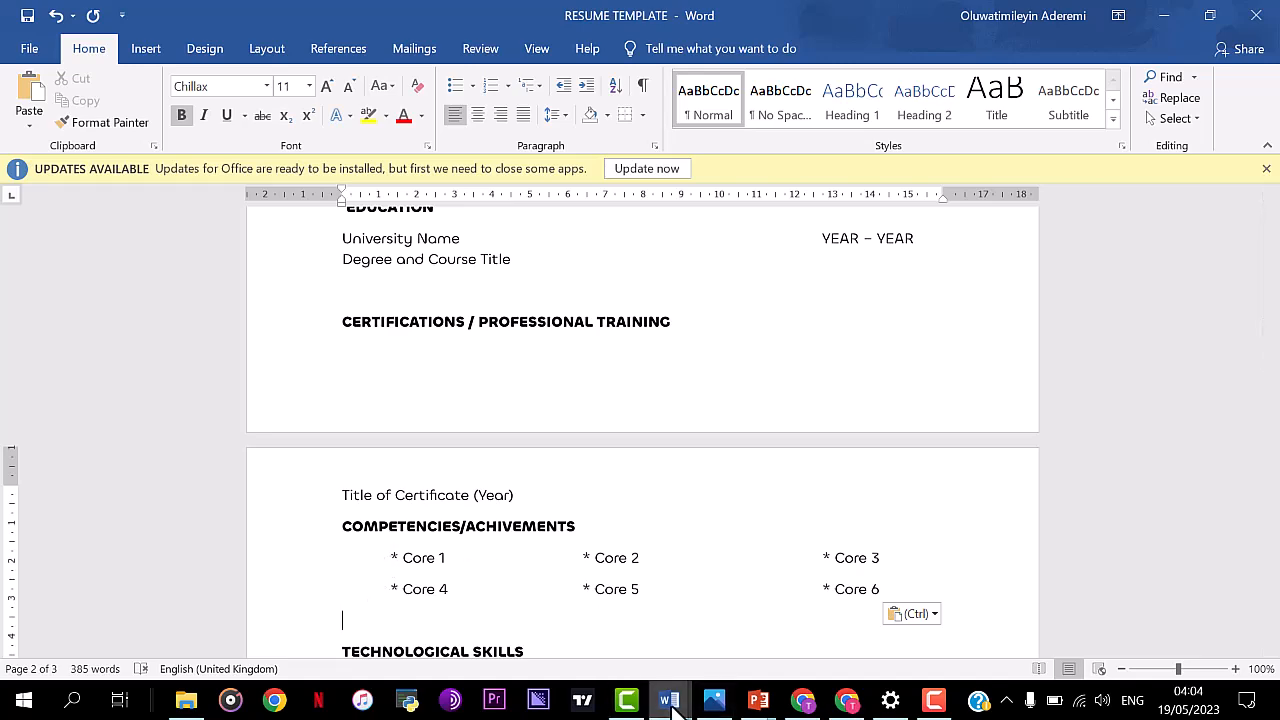
Step: Switch to the CHATGPT INSTRUCTION MANUAL document and find the prompts in the Area of expertise/Core Competencies section
mouse_move(672, 708)
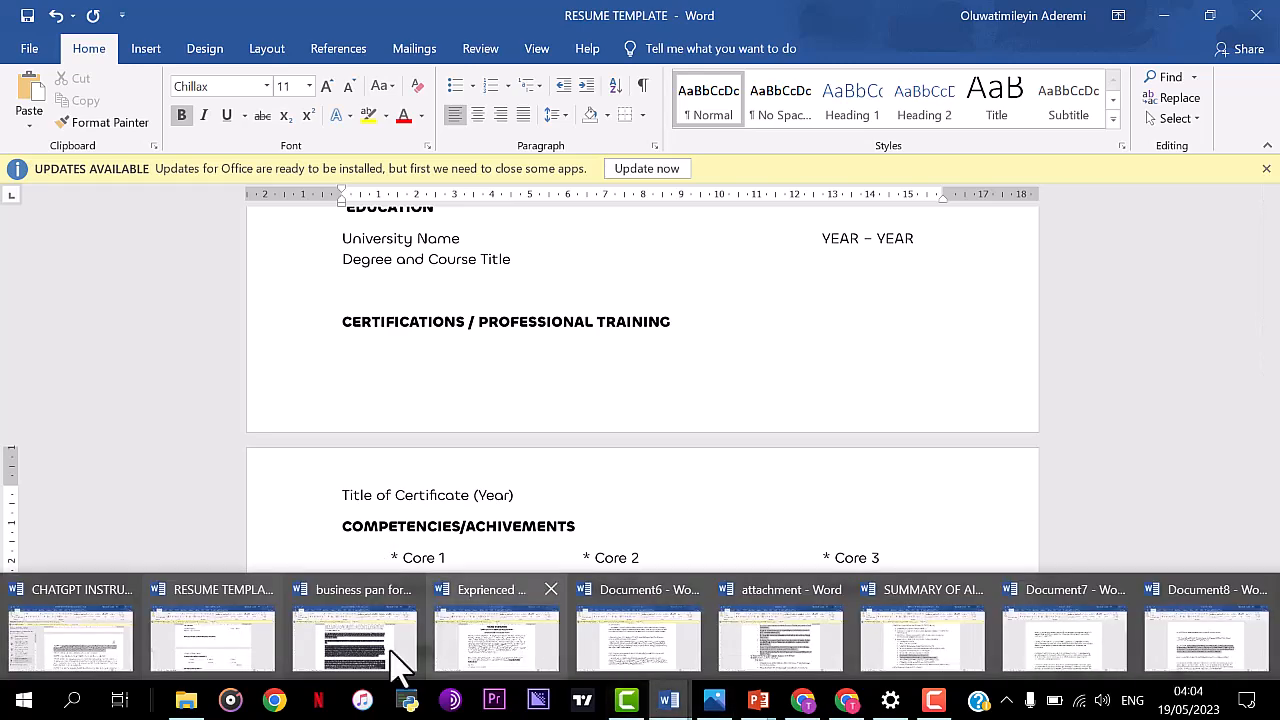
click(100, 645)
key(Page_Down)
key(Page_Down)
key(Page_Down)
key(Page_Down)
key(Page_Down)
key(Page_Down)
key(Page_Down)
key(Page_Down)
key(Page_Down)
key(Page_Down)
key(Page_Down)
key(Page_Down)
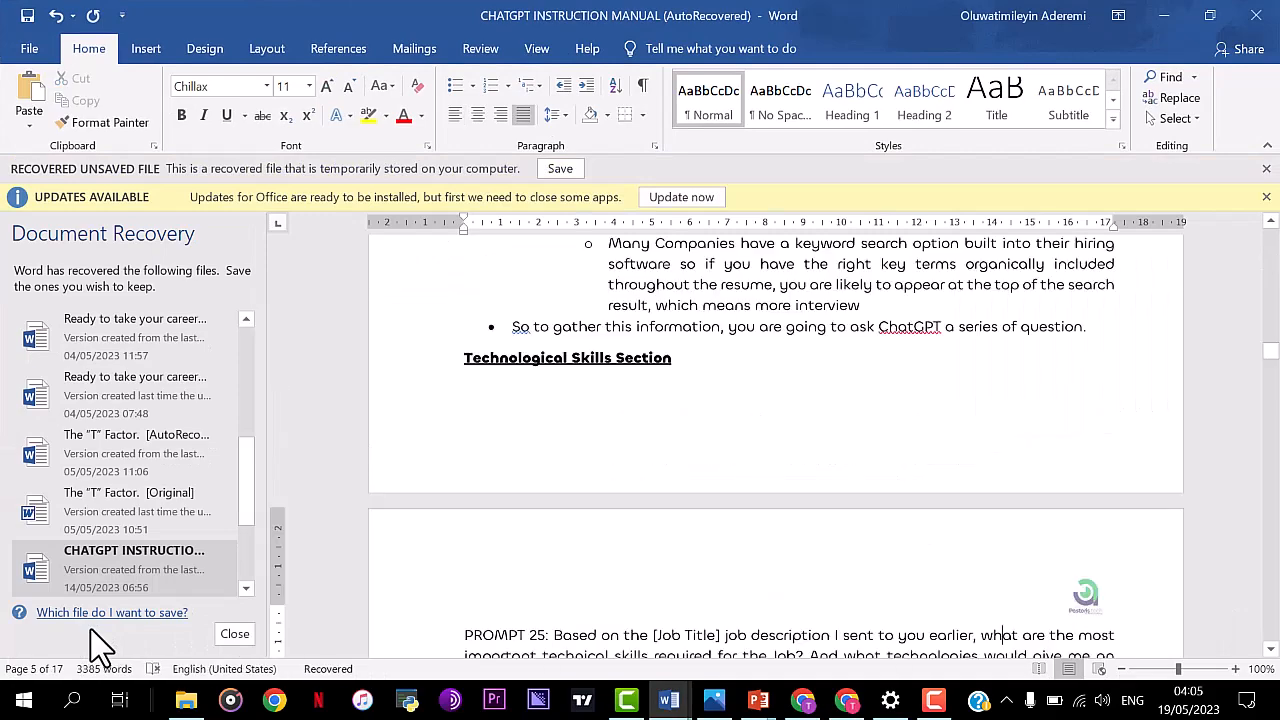
key(Page_Up)
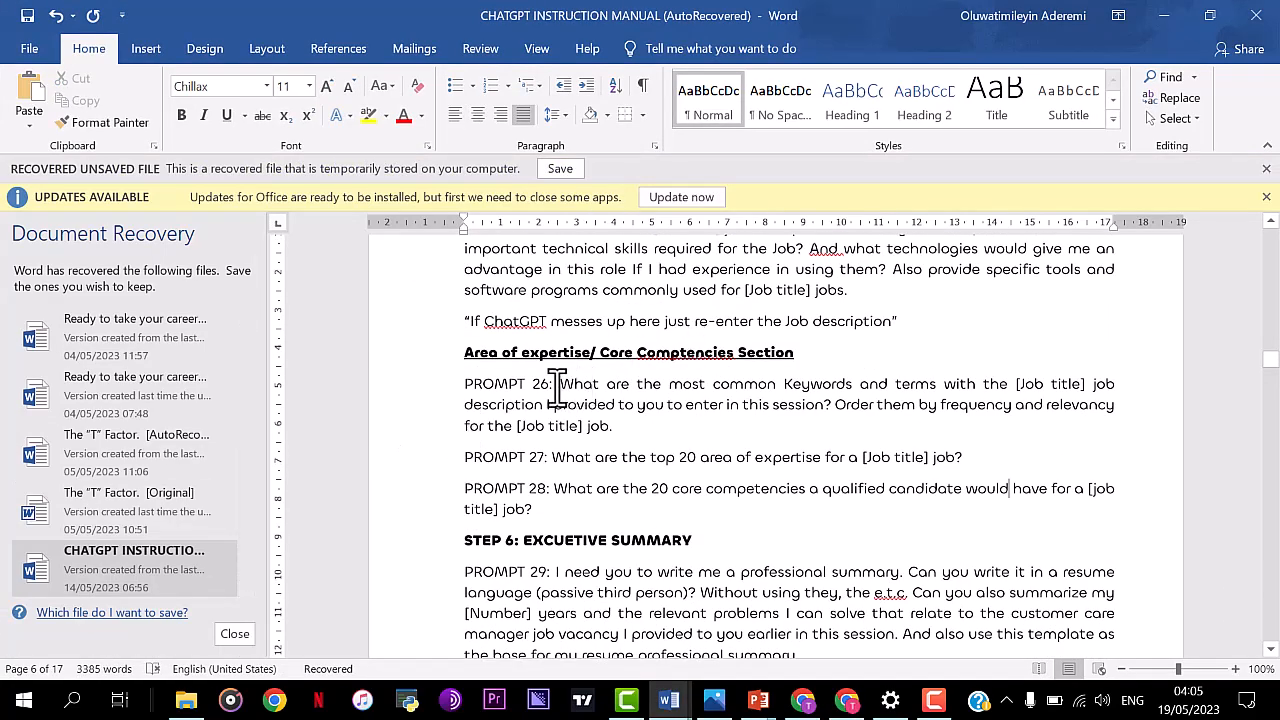
Step: Copy PROMPT 26 from the manual, switch to ChatGPT and submit it with Social Media Manager in place of both [Job title] placeholders
drag(557, 390, 652, 430)
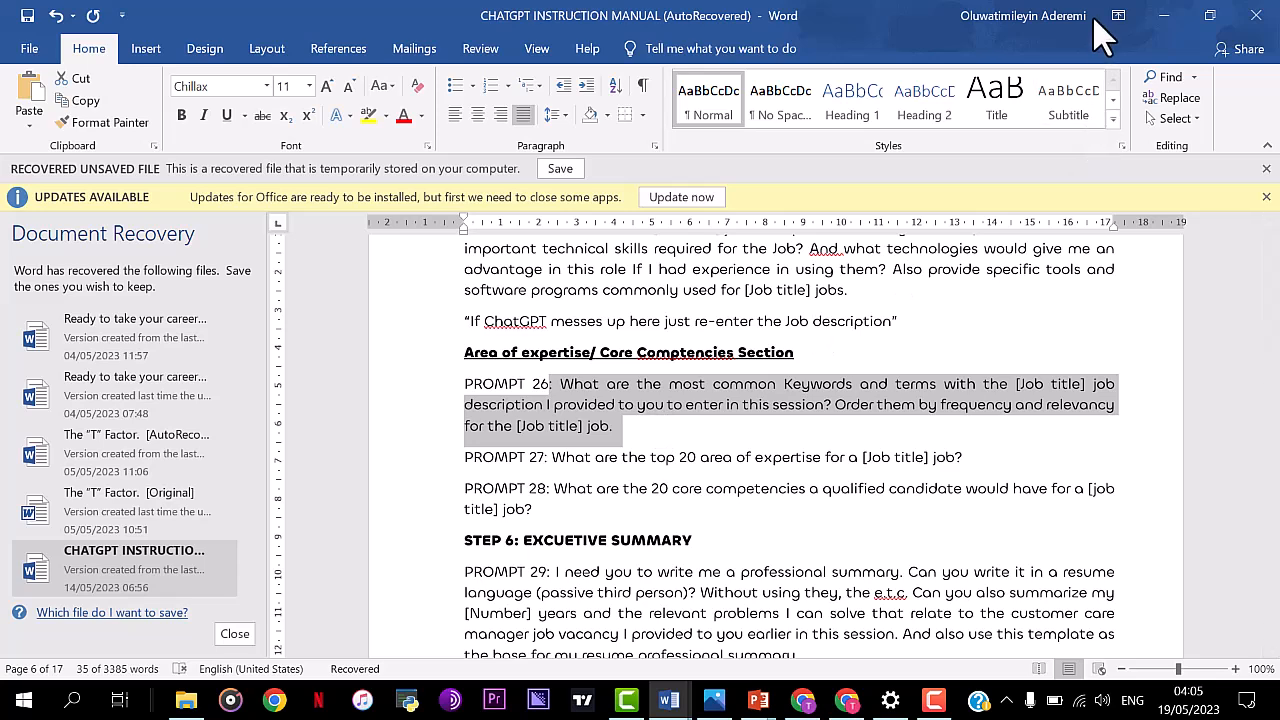
click(1164, 18)
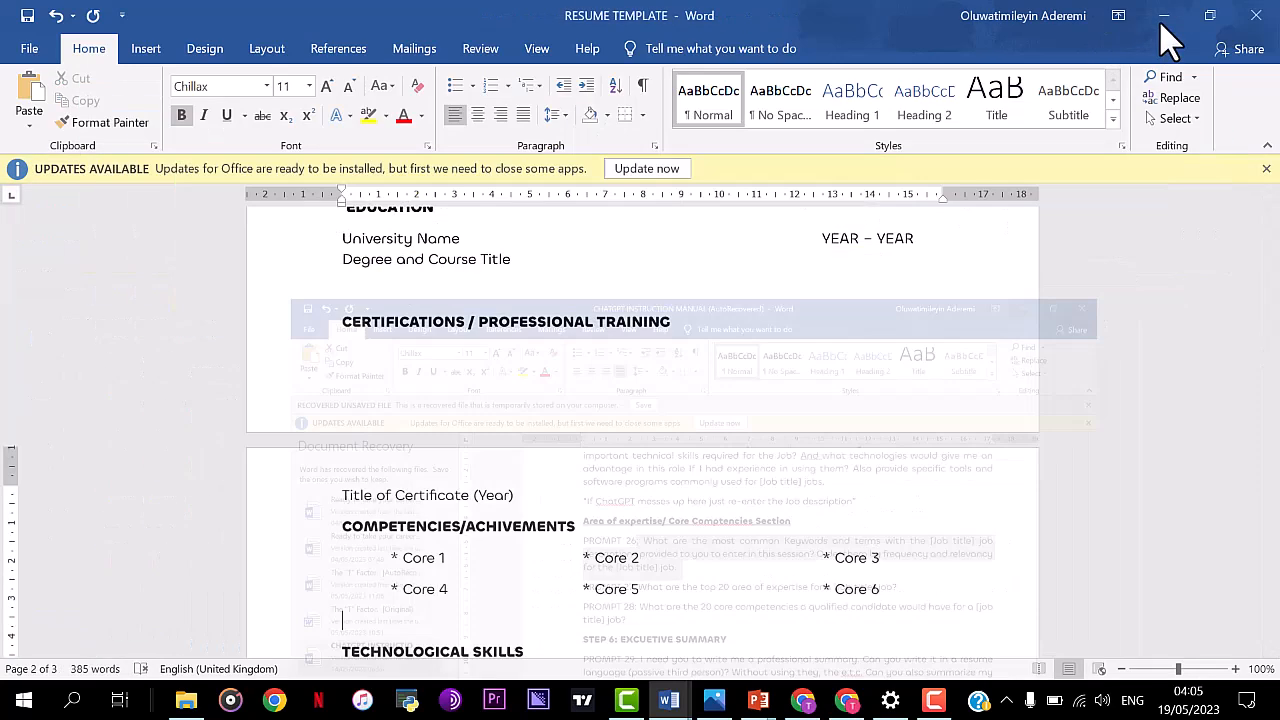
click(803, 700)
text(What are the most common Keywords and terms with the Social Media Manager  job description I provided to you to enter in this session? Order them by frequency and relevancy for the Social Media Manager  job.)
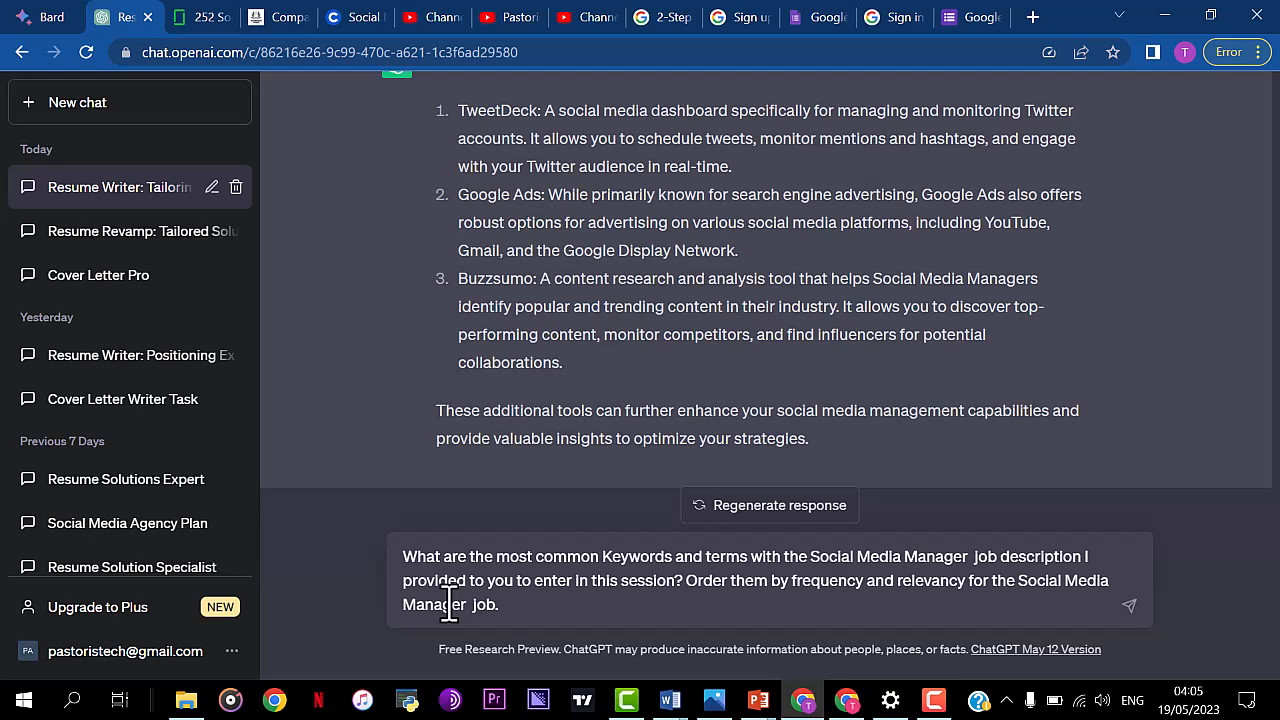
click(1129, 606)
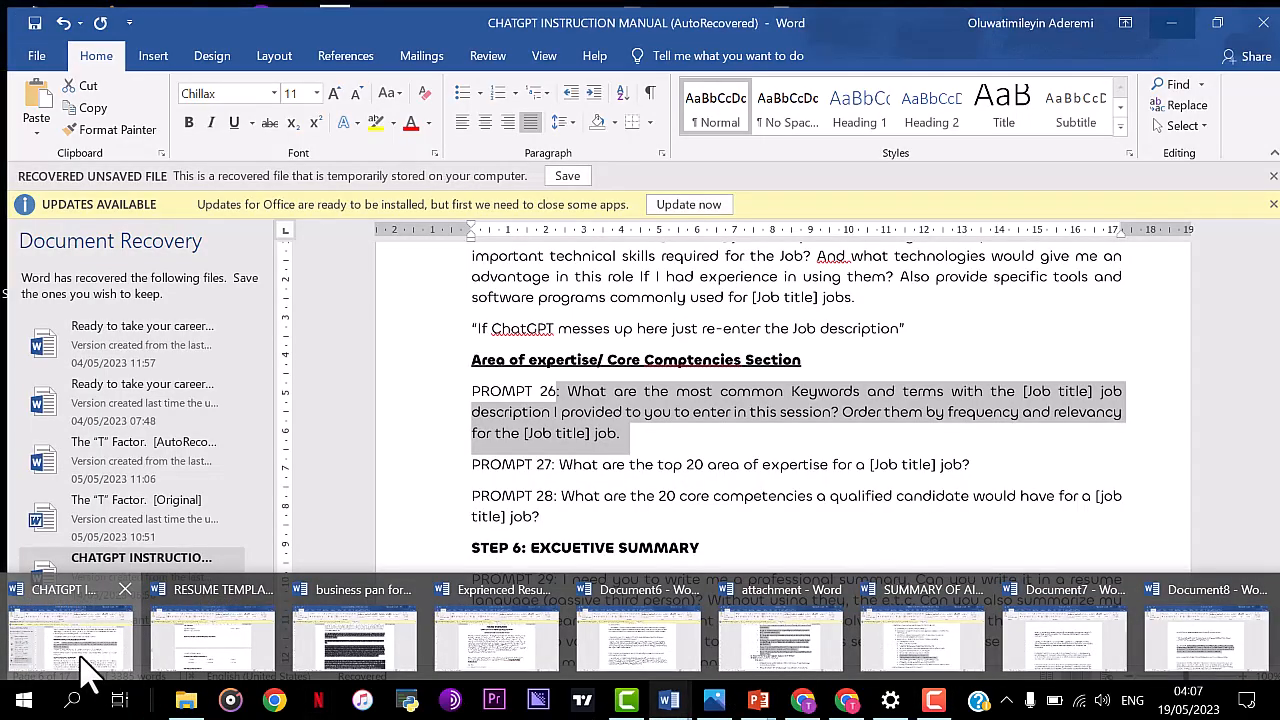
Step: Copy PROMPT 28 from the manual and ask ChatGPT for the 8 core competencies a qualified candidate would have for a social media manager job
click(82, 660)
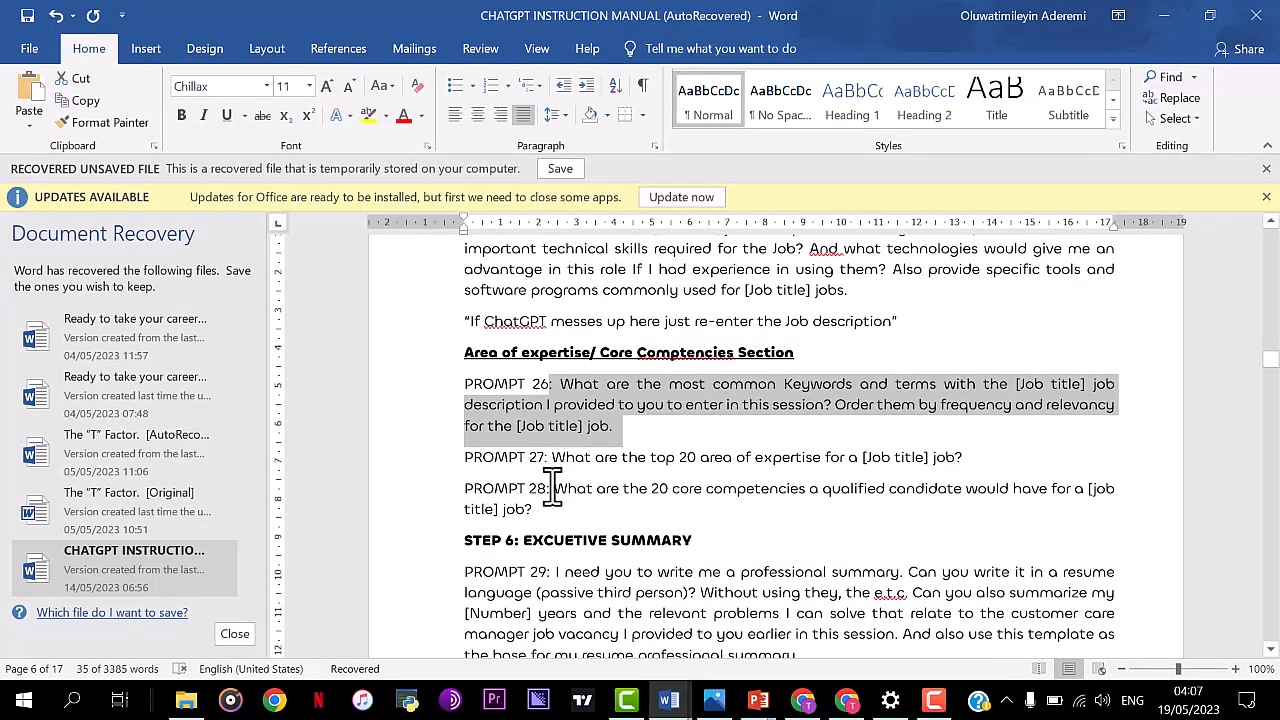
drag(555, 490, 571, 516)
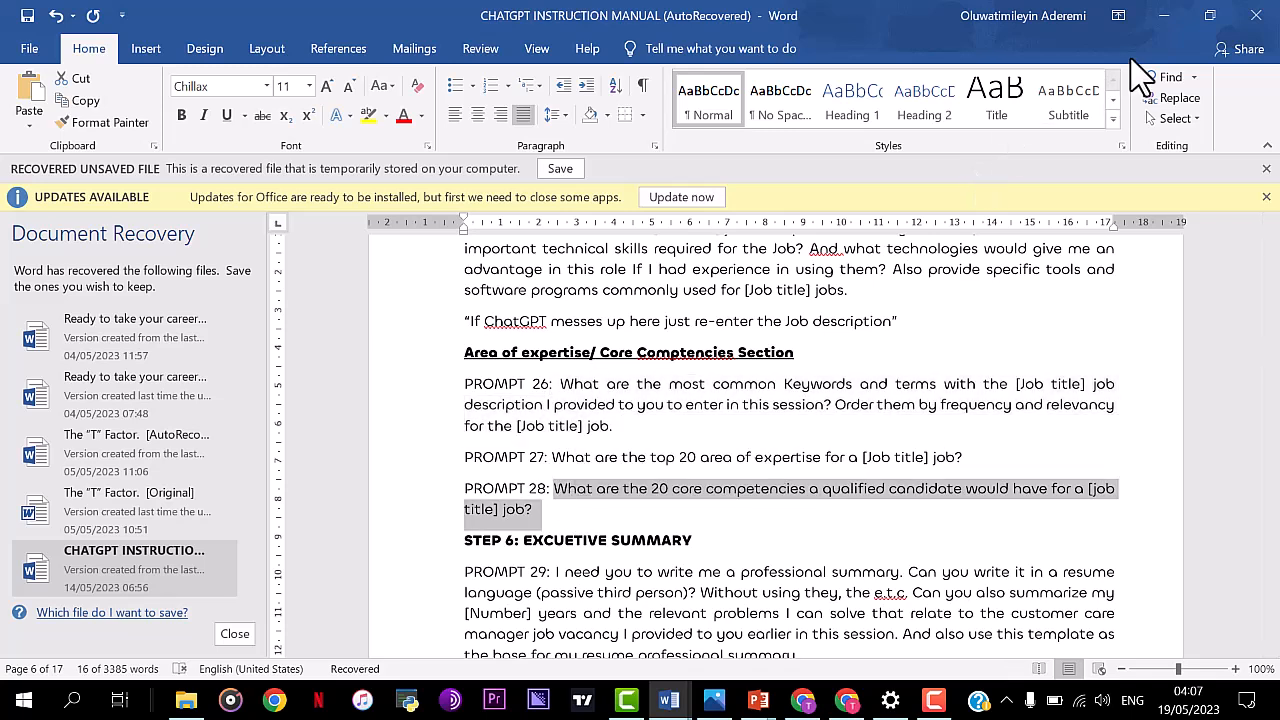
click(1165, 16)
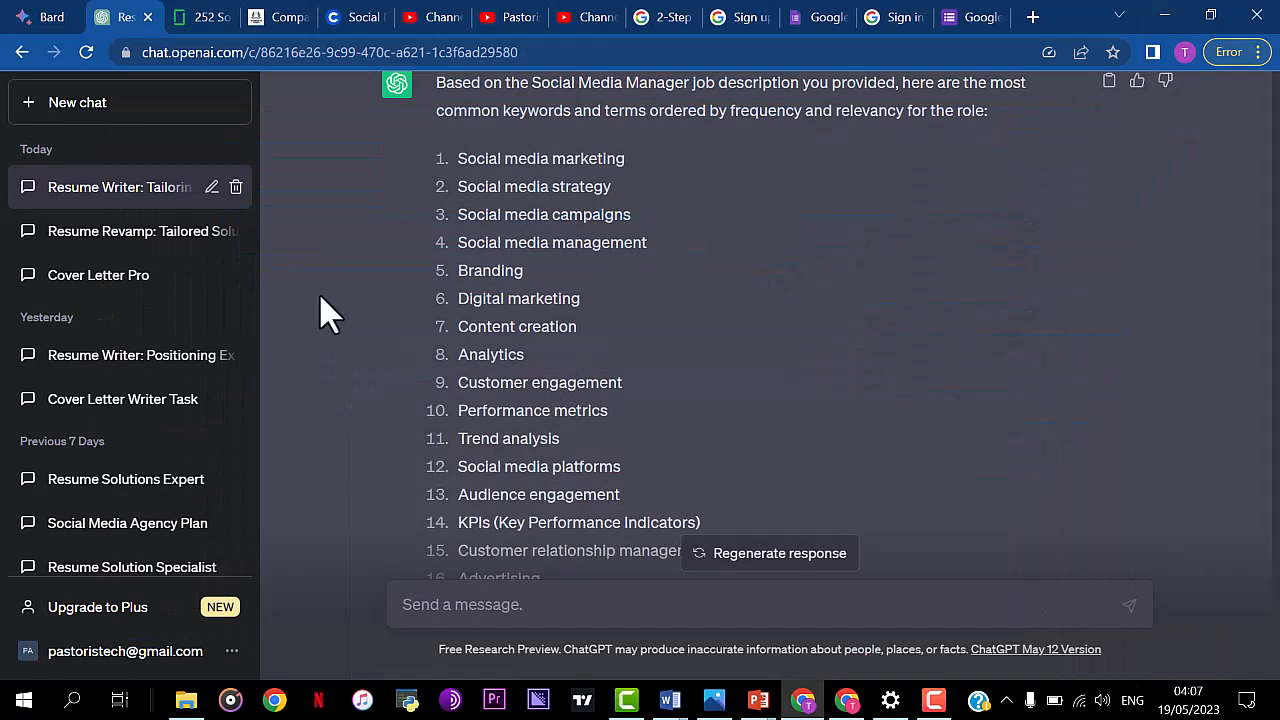
click(178, 500)
drag(437, 148, 589, 200)
key(ctrl+c)
click(120, 187)
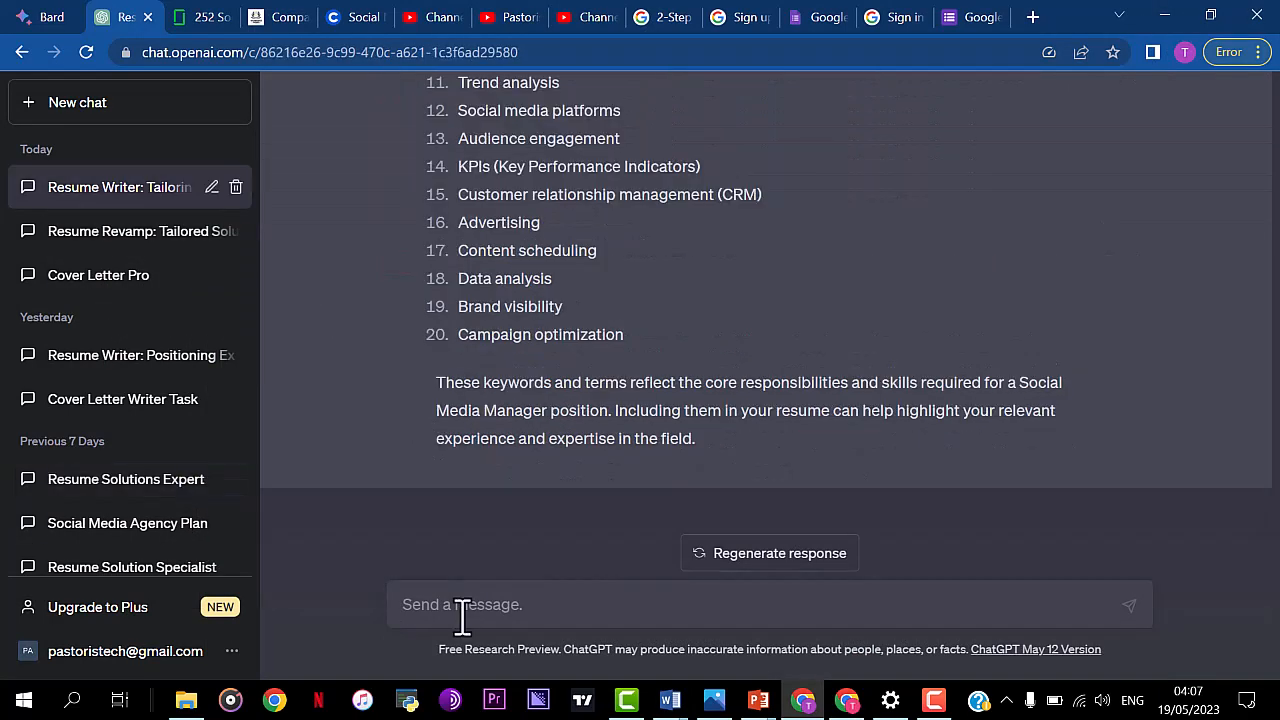
key(ctrl+v)
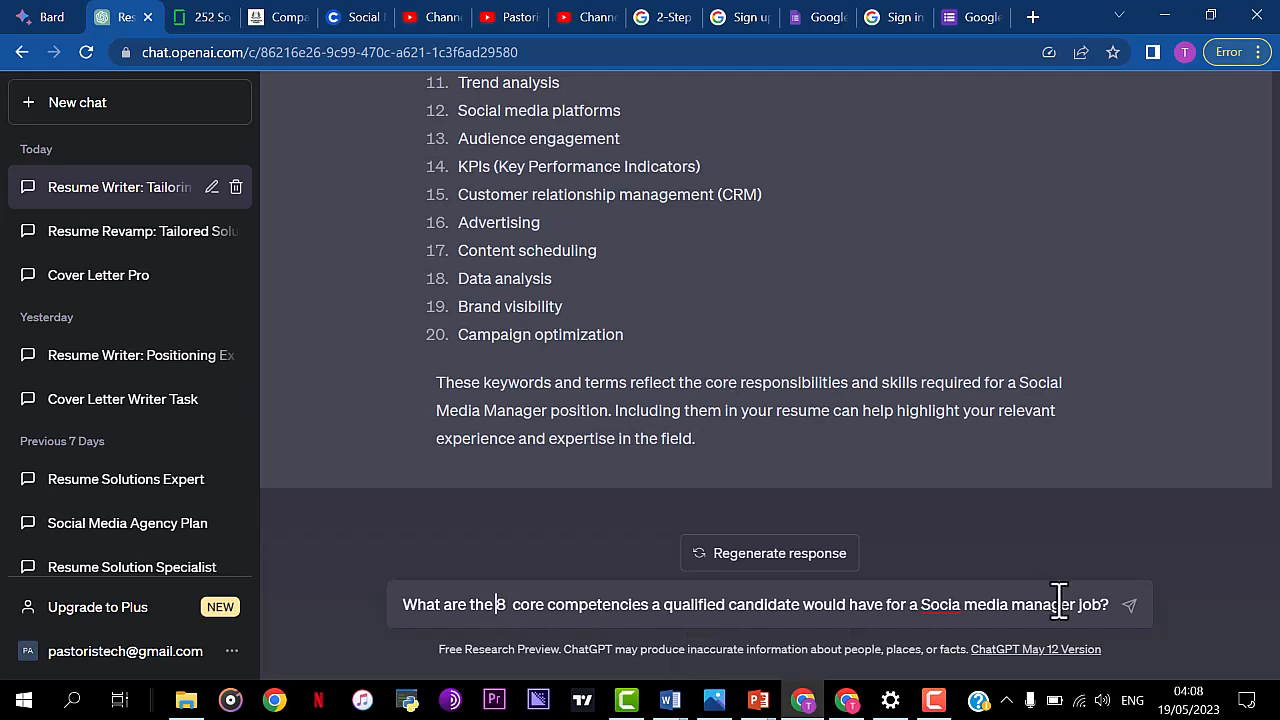
click(1128, 606)
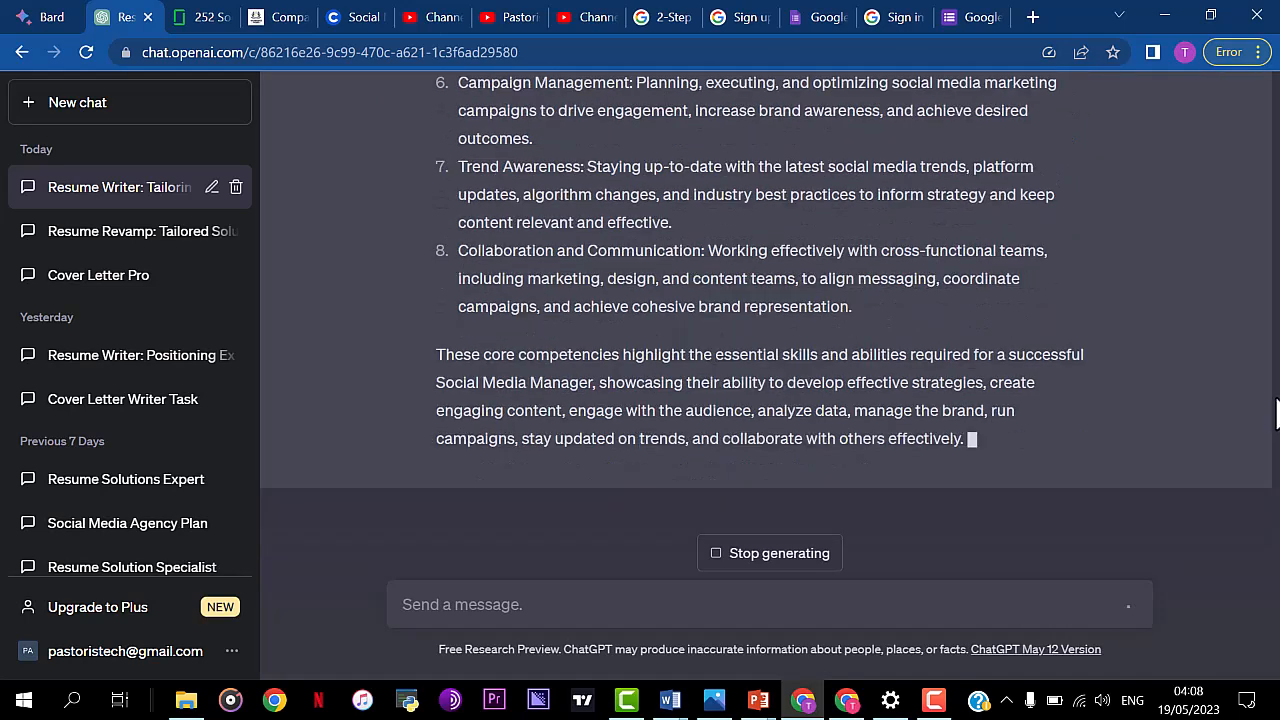
Step: Copy the ChatGPT core competencies response and paste it over the six Core entries in the RESUME TEMPLATE document
scroll(1130, 380, up, 5)
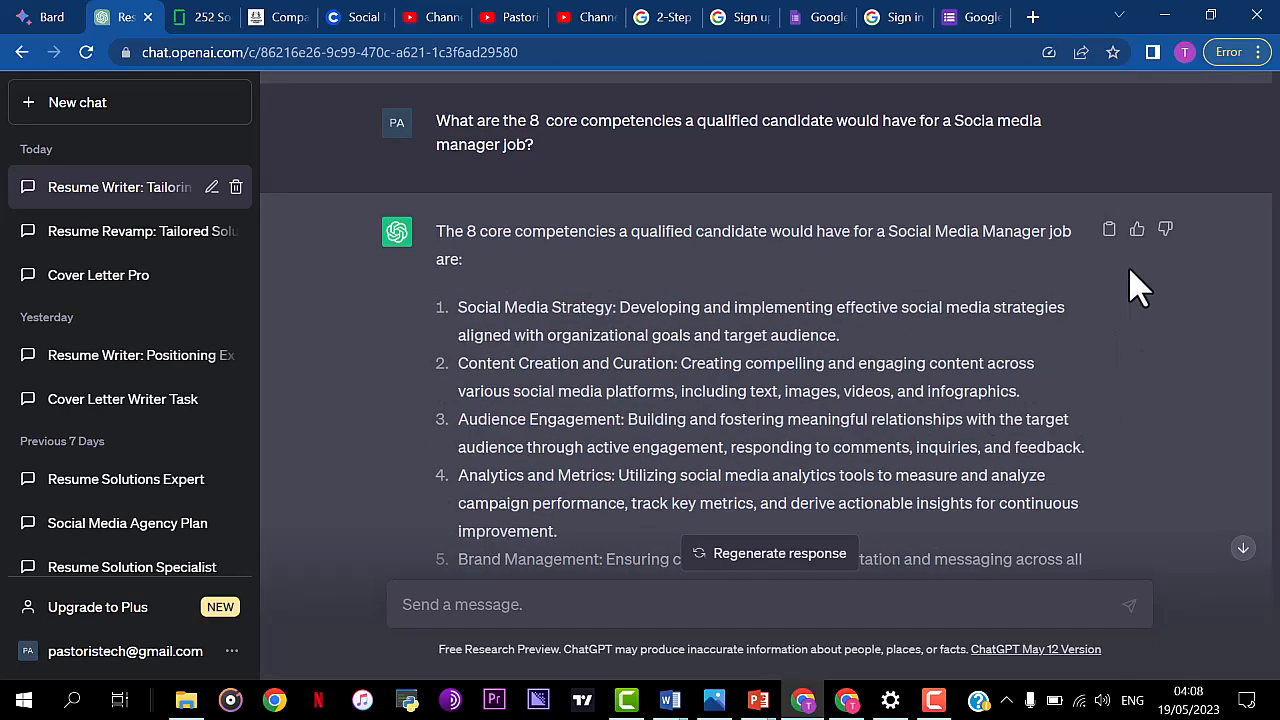
click(1108, 232)
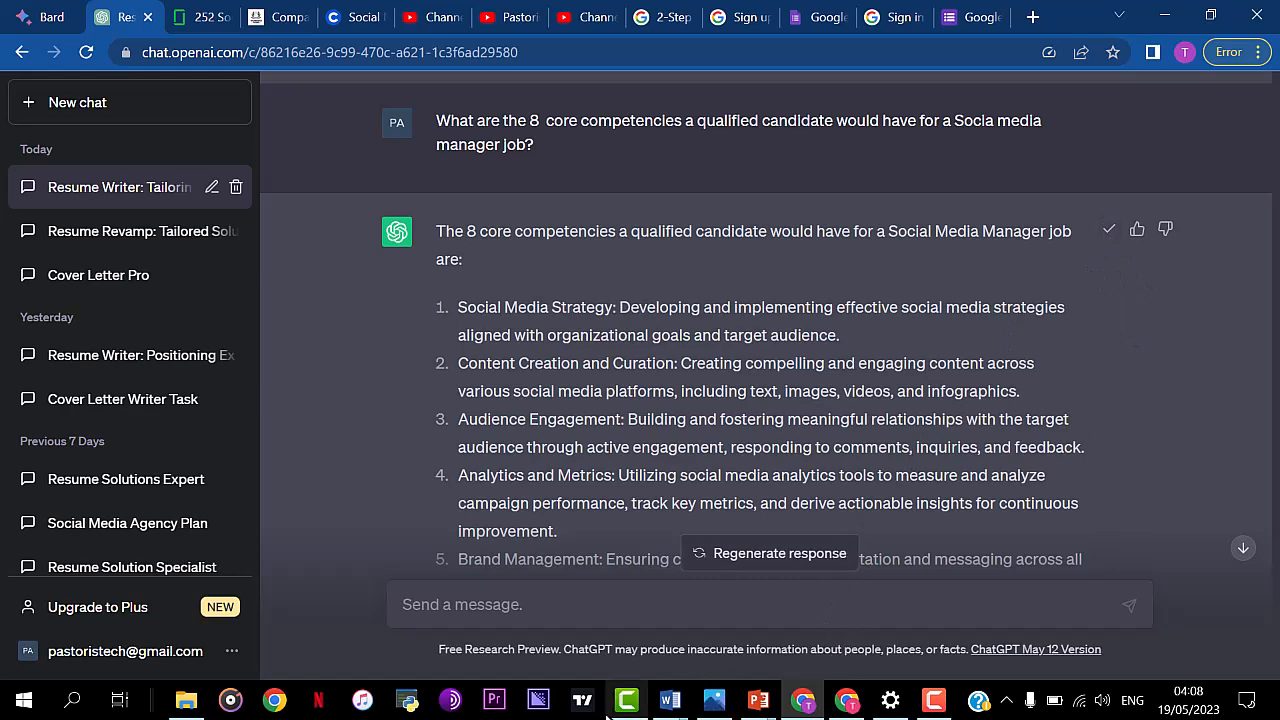
mouse_move(669, 700)
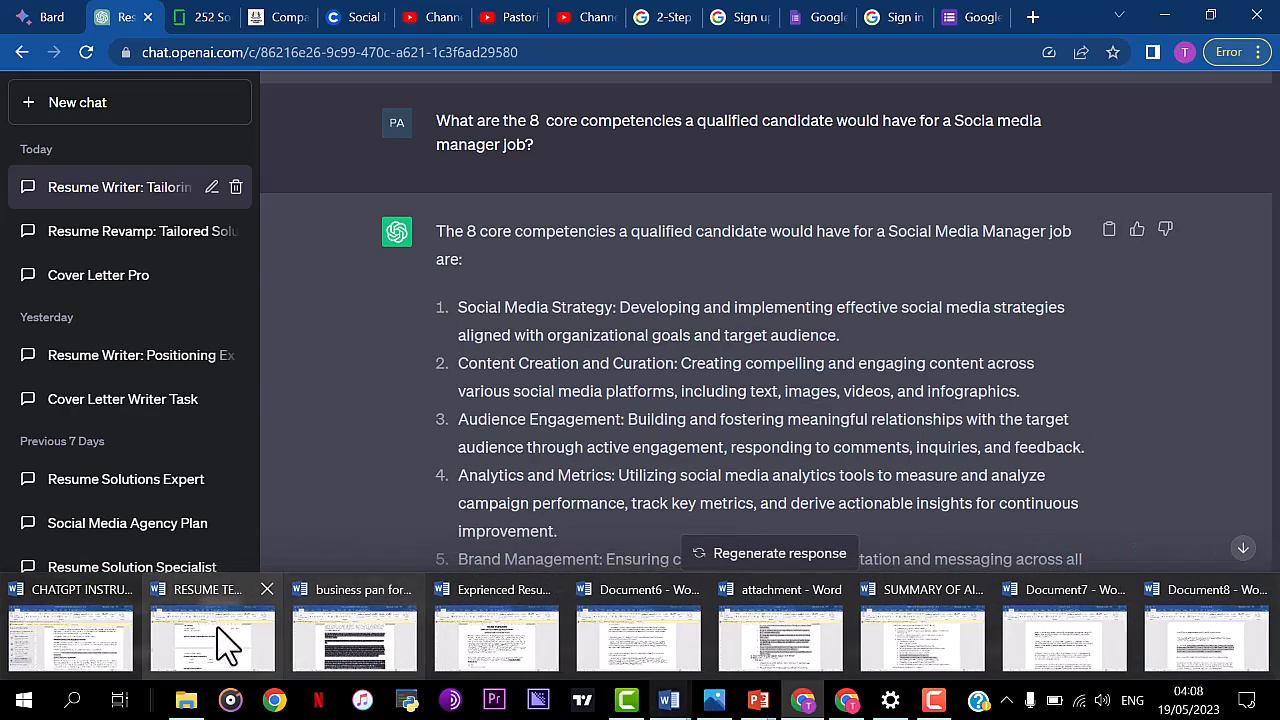
mouse_move(140, 628)
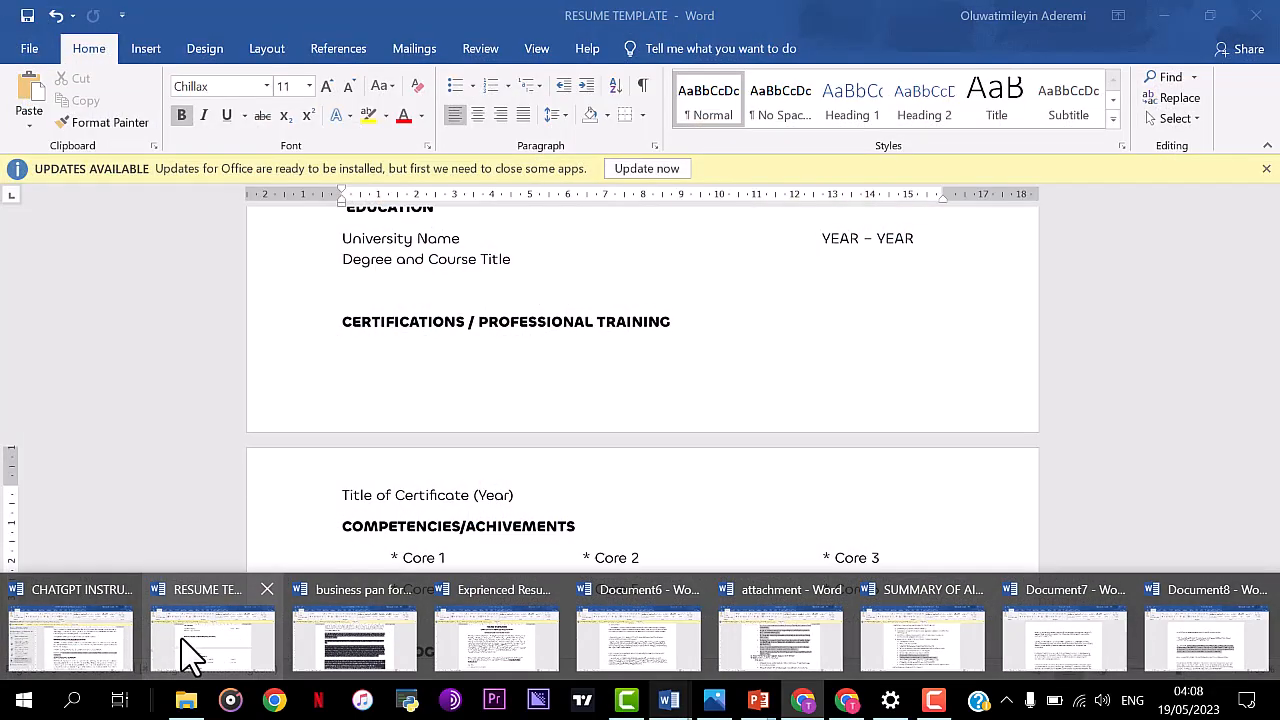
click(182, 640)
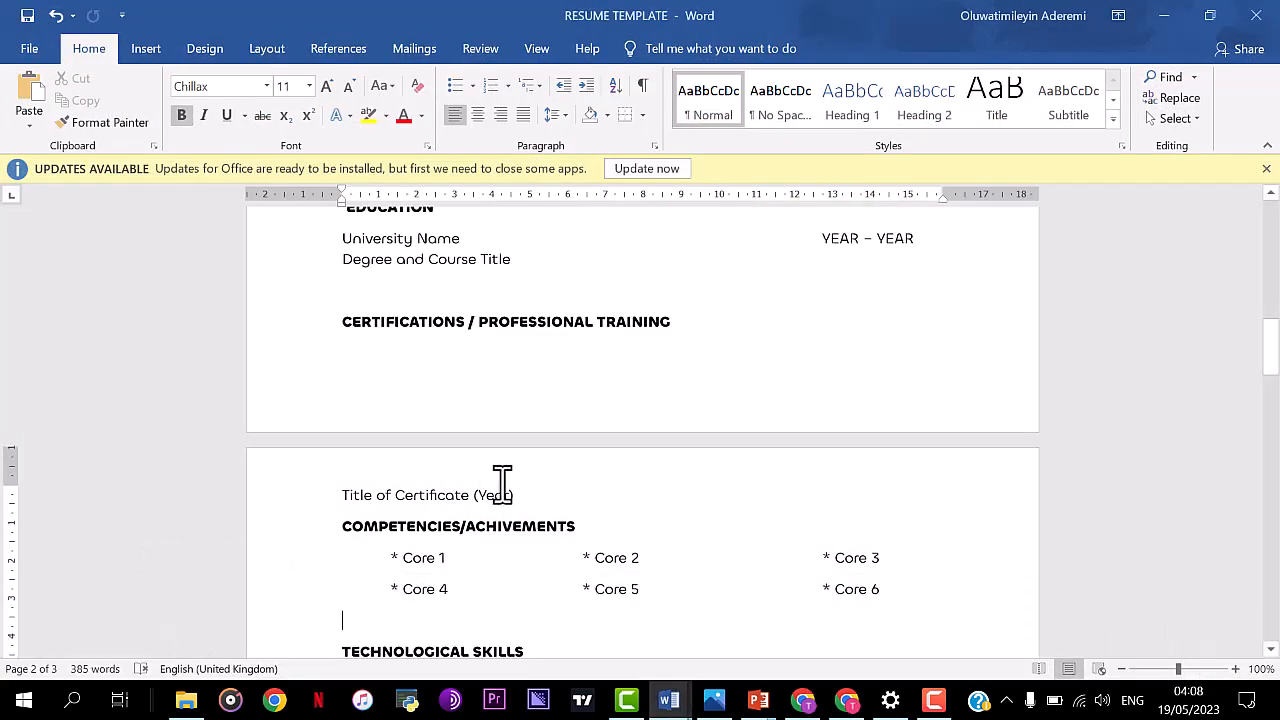
drag(375, 560, 924, 600)
key(ctrl+v)
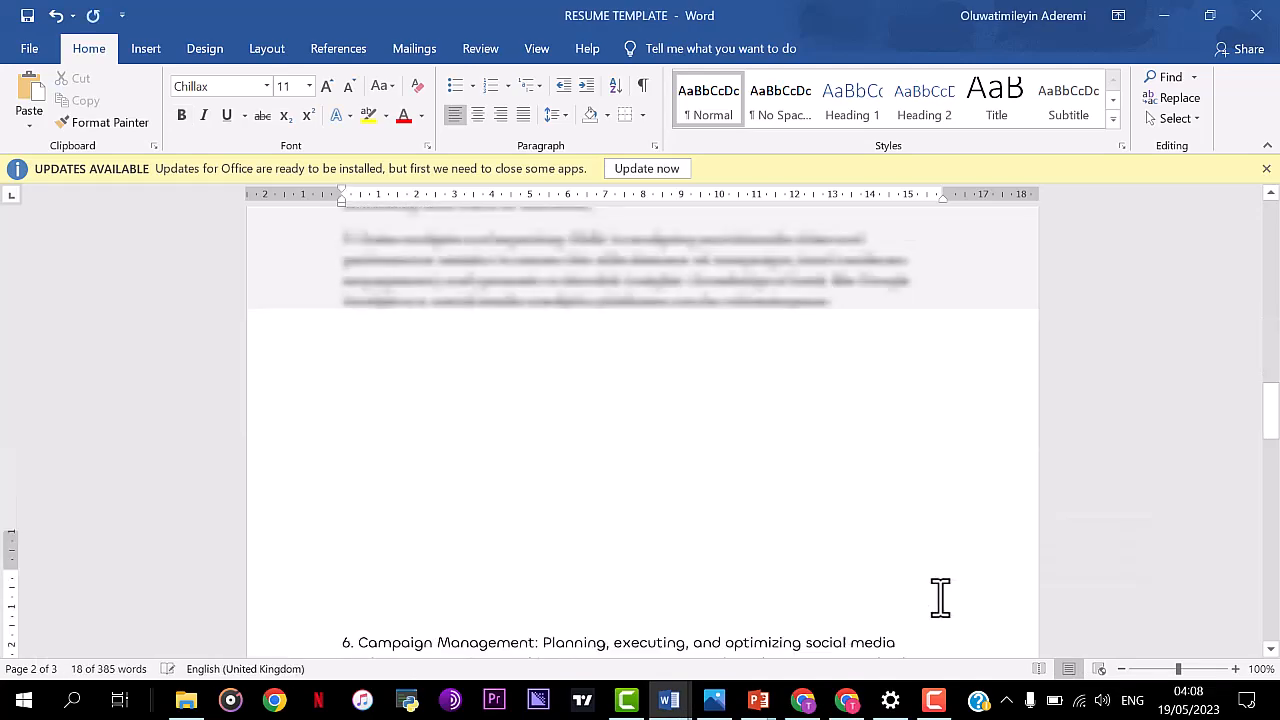
Step: Delete the introductory sentence under COMPETENCIES/ACHIVEMENTS and shorten entry 1 to Social Media Strategy, removing the blank line below it
scroll(940, 598, up, 15)
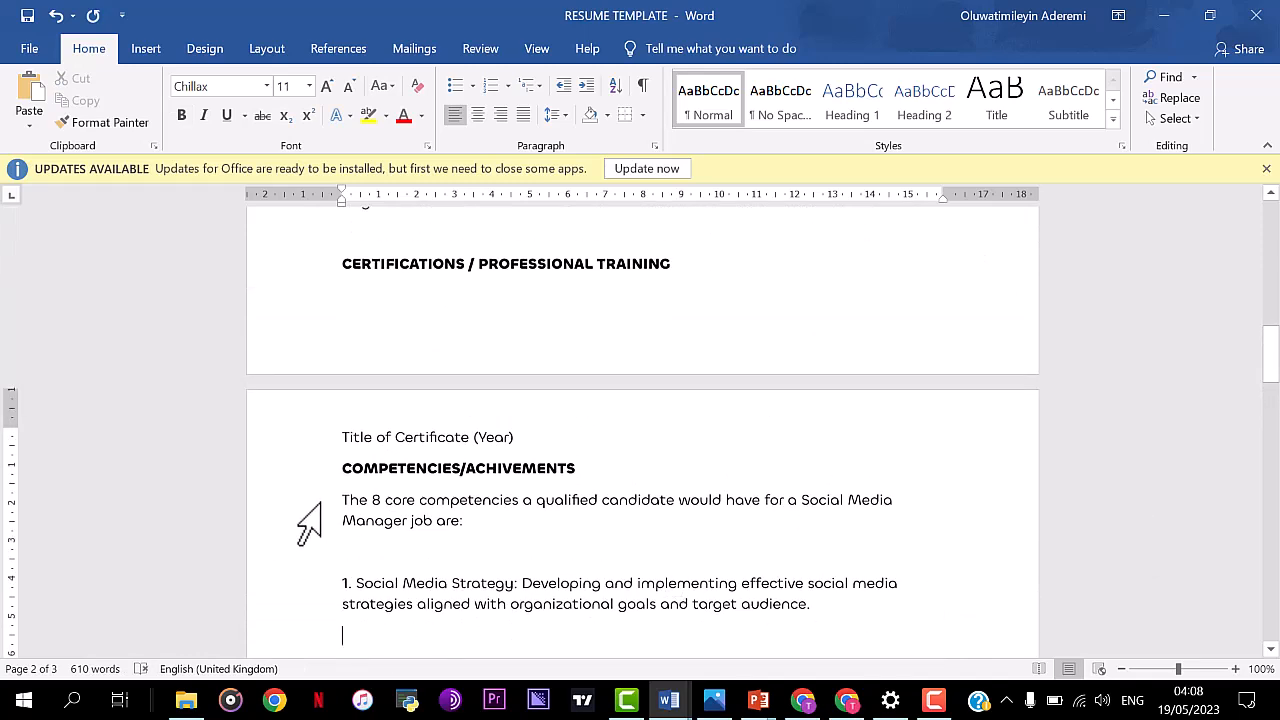
drag(341, 500, 449, 557)
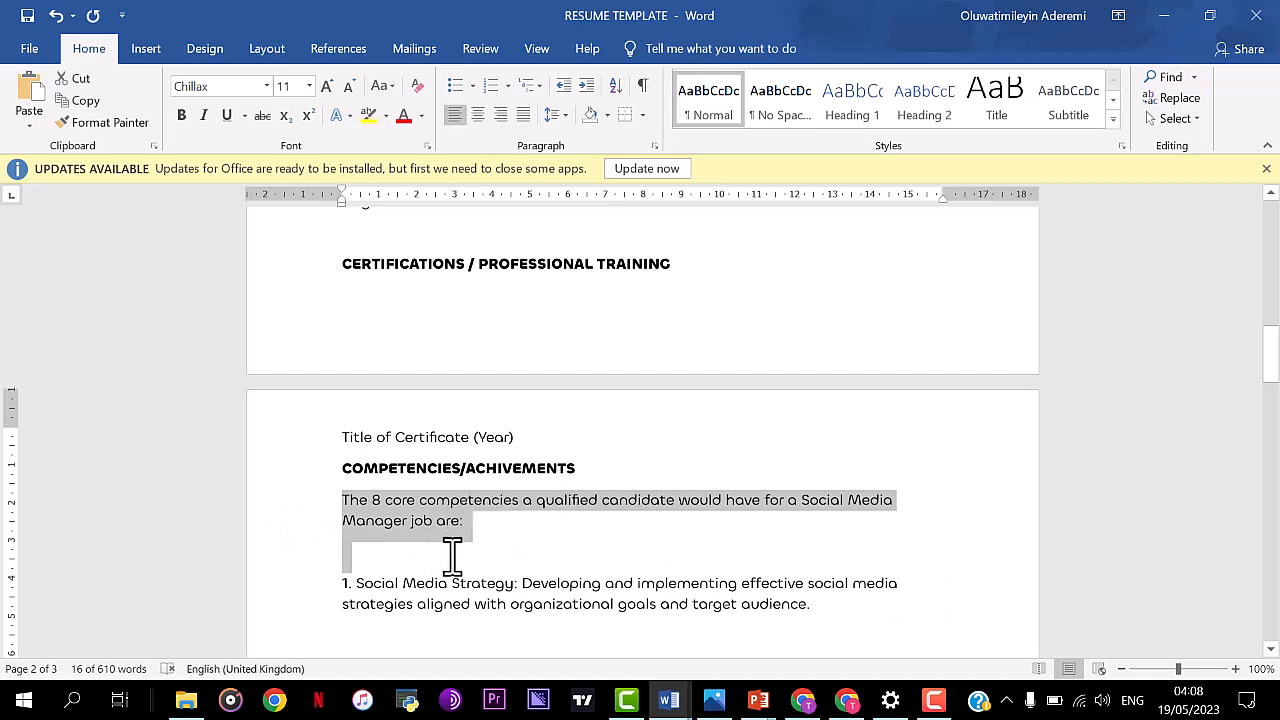
key(BackSpace)
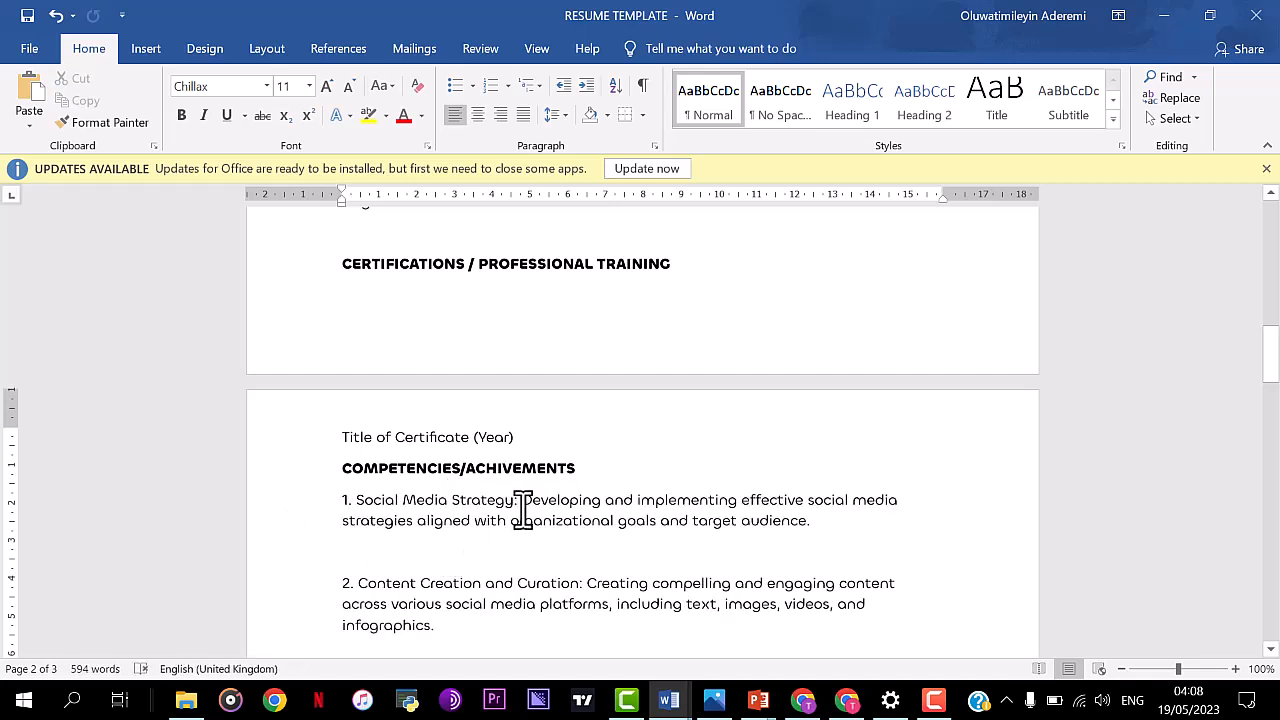
drag(514, 503, 849, 540)
key(Delete)
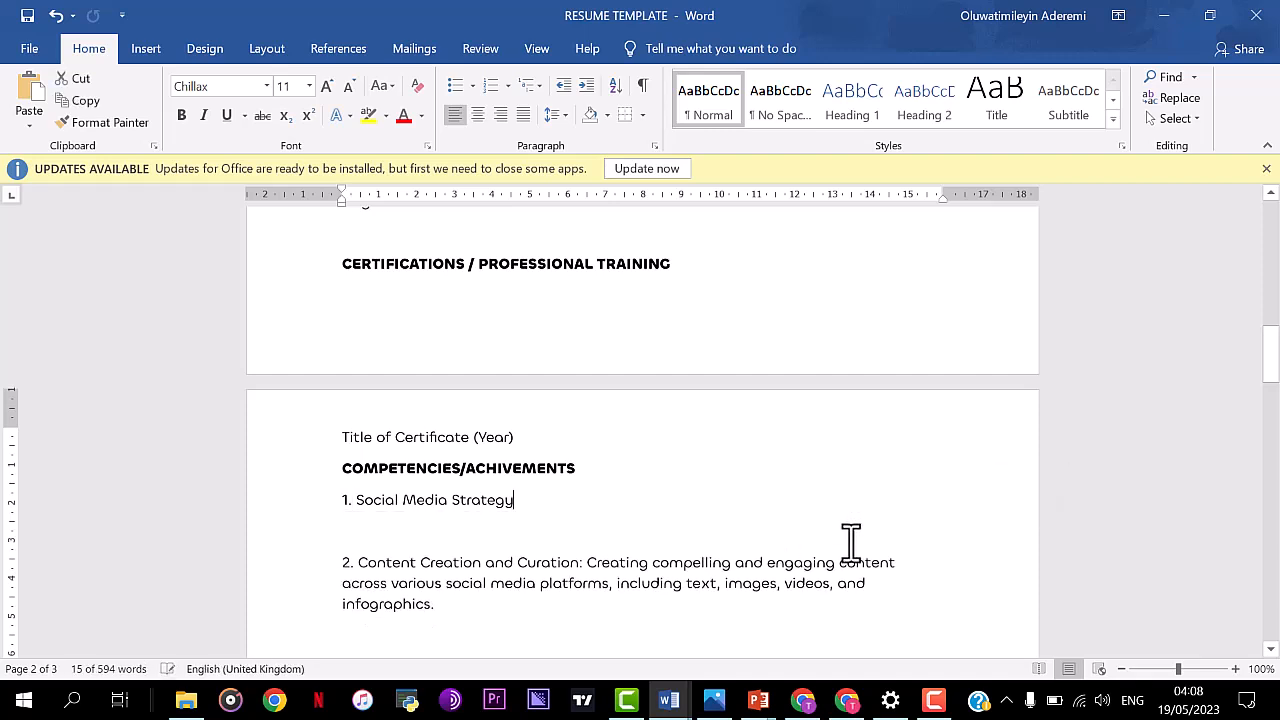
key(BackSpace)
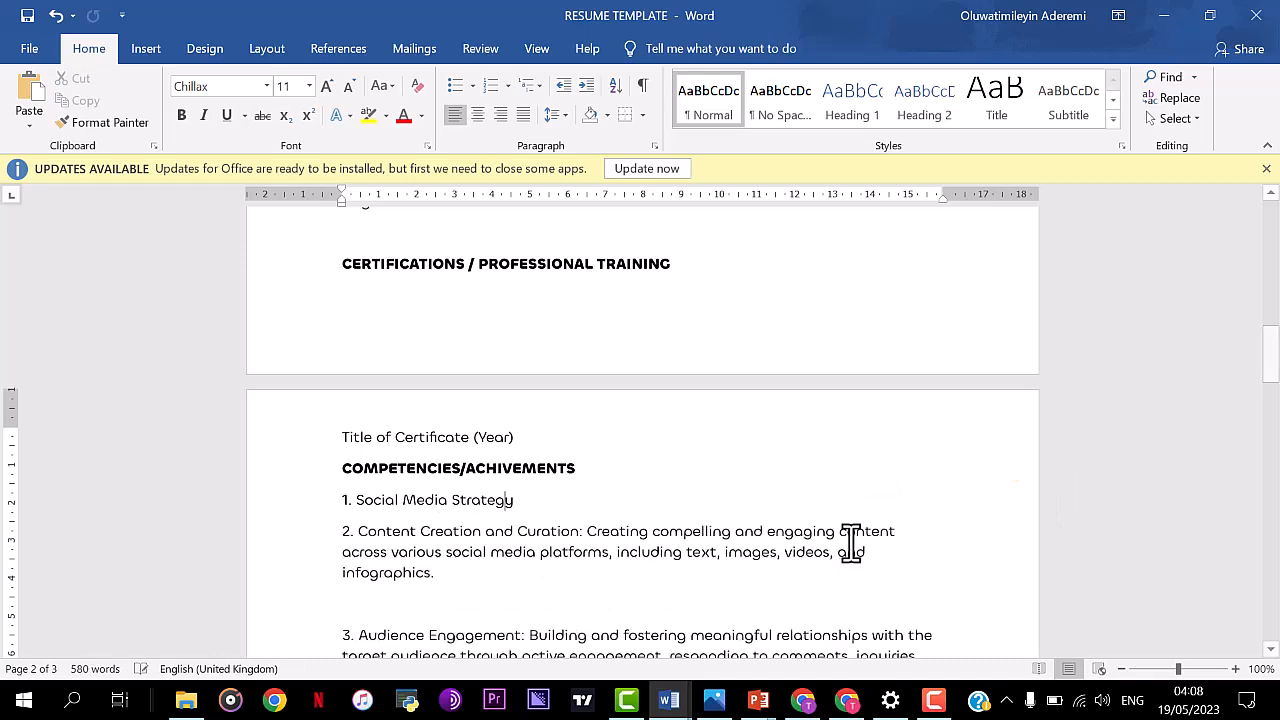
Step: Shorten entry 2 to Content Creation and Curation by deleting its description and the blank line below it
key(Right)
key(Right)
key(Right)
key(Right)
key(Right)
key(Right)
key(Right)
key(shift+Down)
key(shift+Down)
key(Delete)
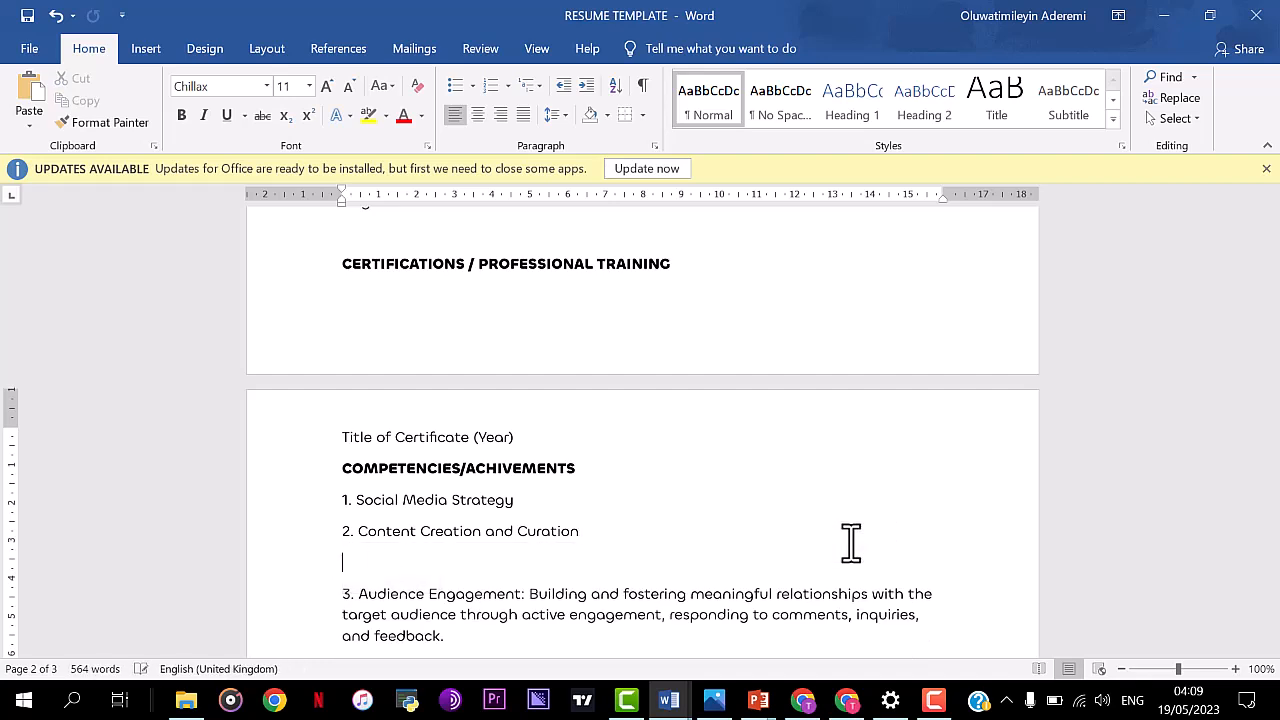
key(BackSpace)
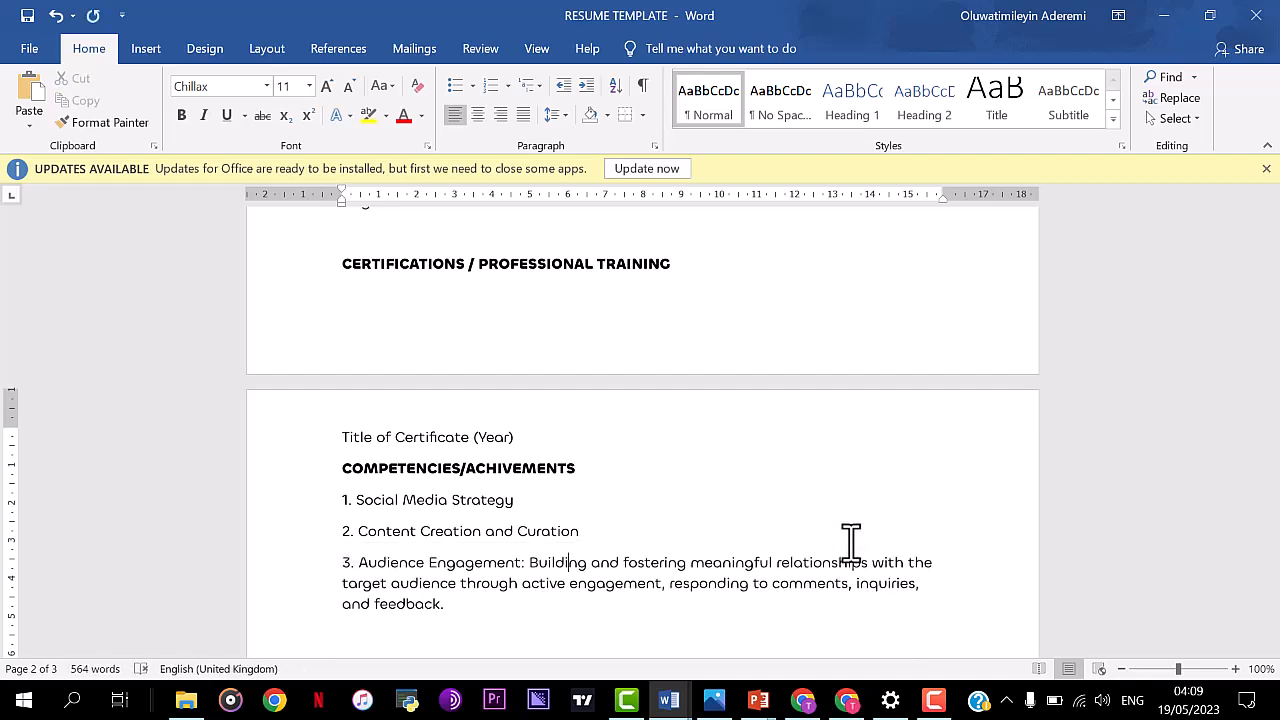
Step: Remove the description and following blank line from entry 3, keeping only Audience Engagement
key(shift+Down)
key(shift+Down)
key(shift+Down)
key(shift+Down)
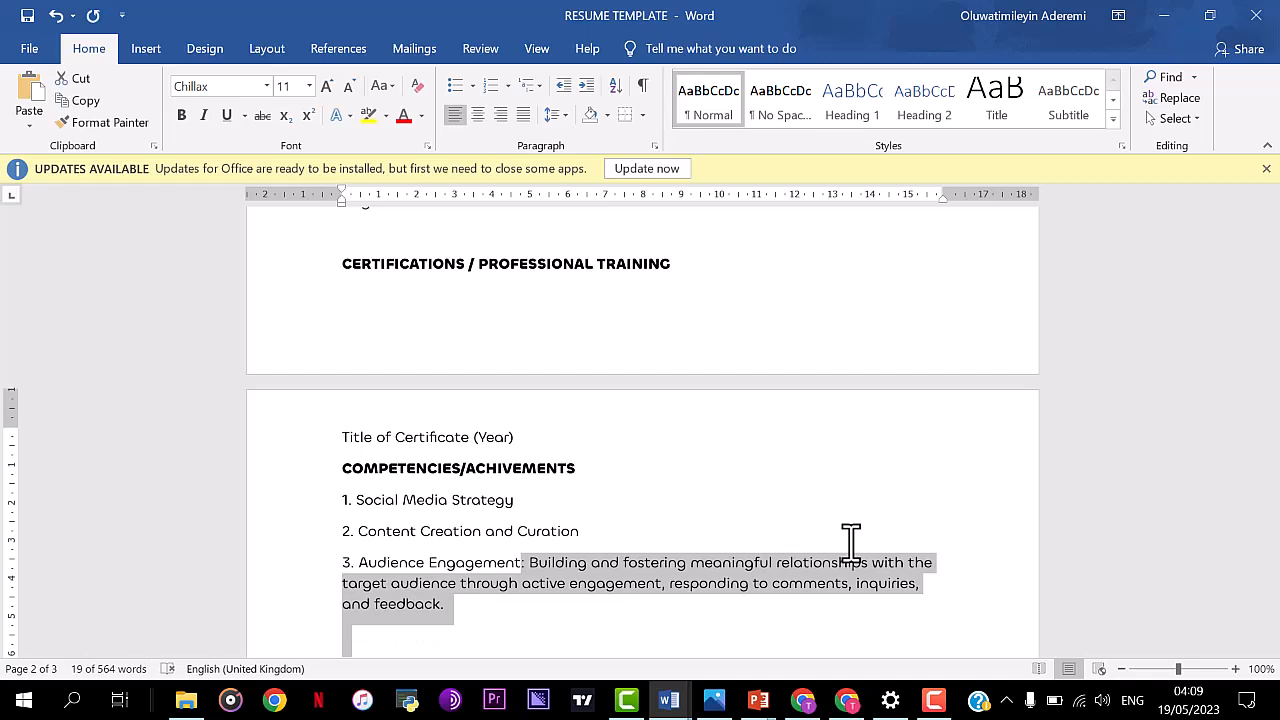
key(Delete)
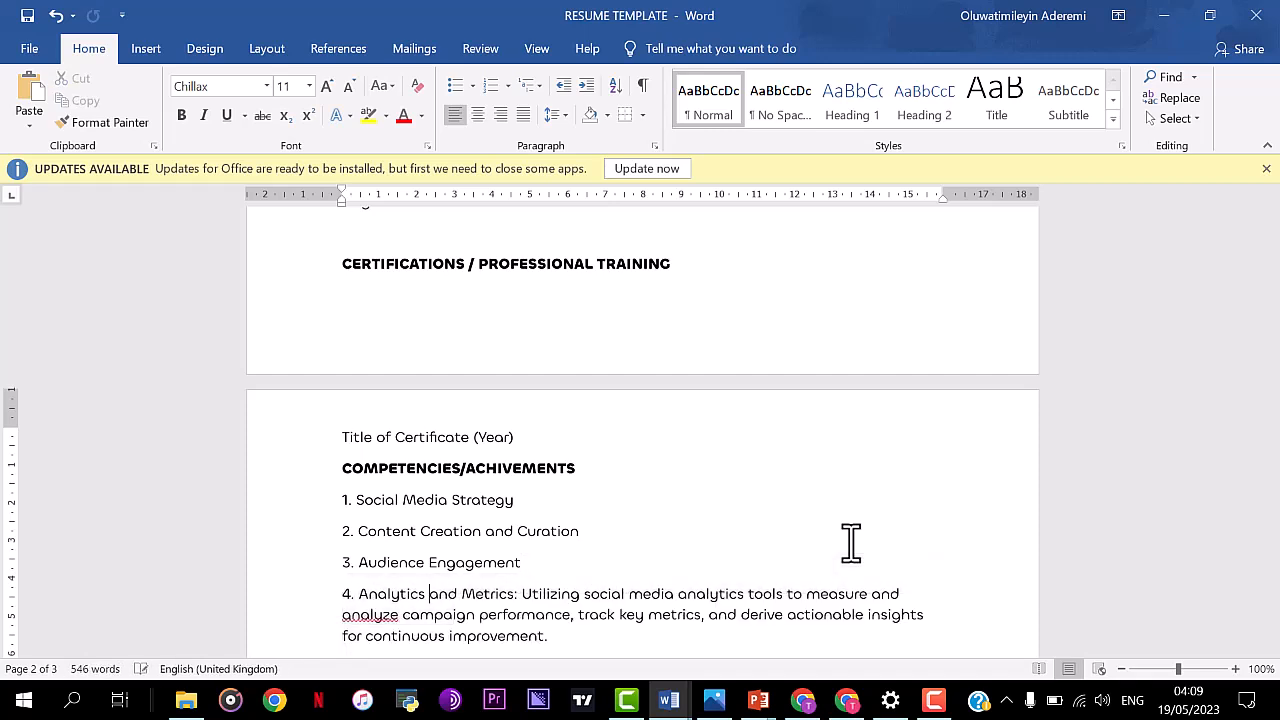
Step: Reduce entry 4 to Analytics and Metrics, deleting its description, the leftover period and the blank line below it
key(shift+Down)
key(shift+Down)
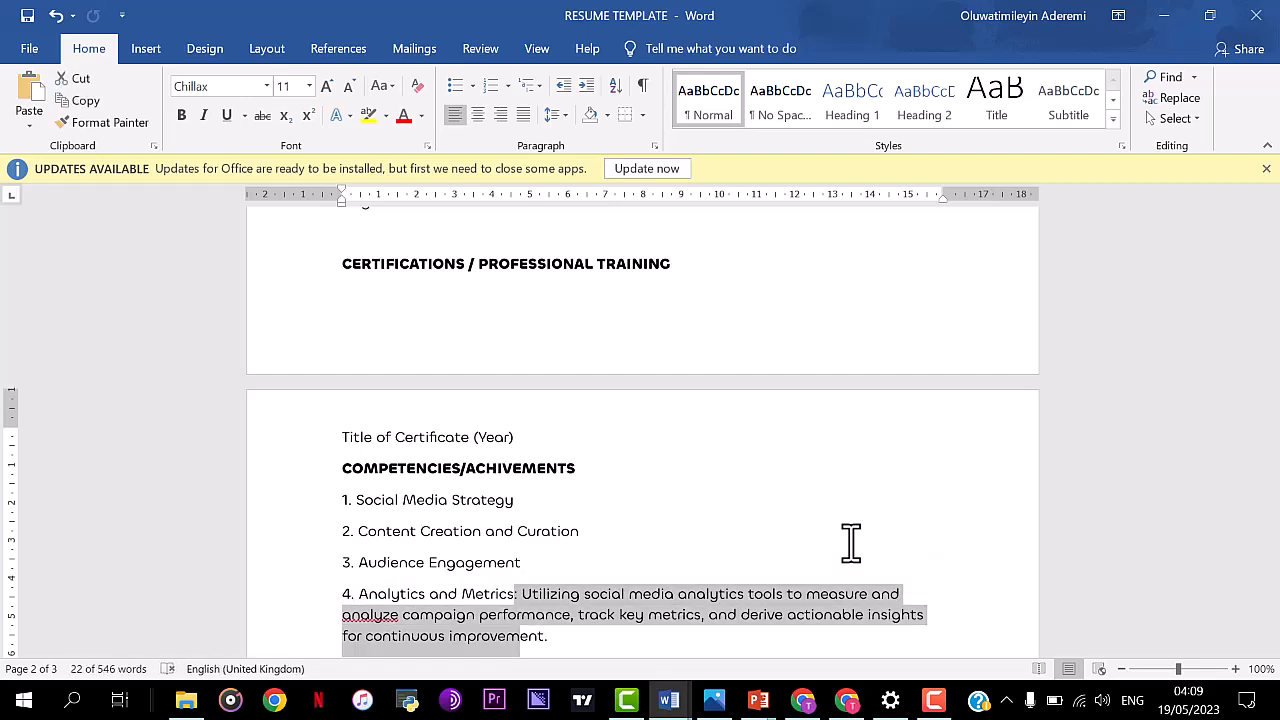
key(Delete)
key(Delete)
key(Delete)
key(Delete)
key(Delete)
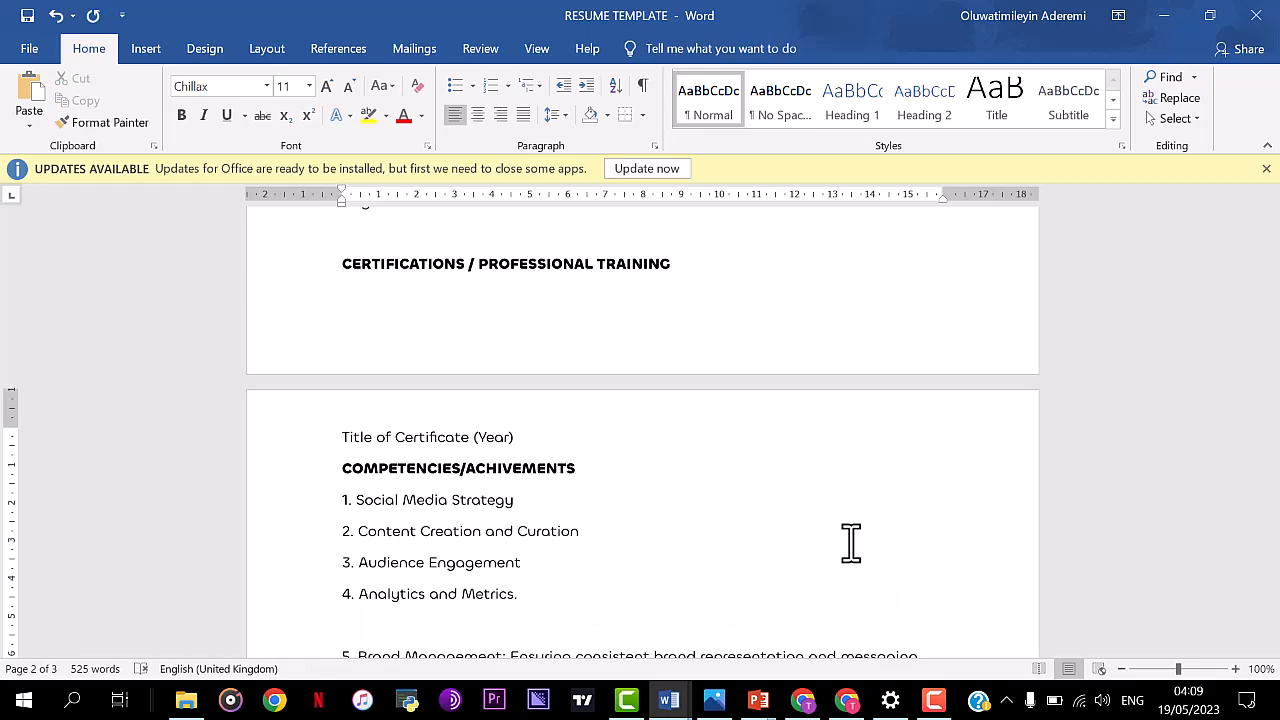
key(Delete)
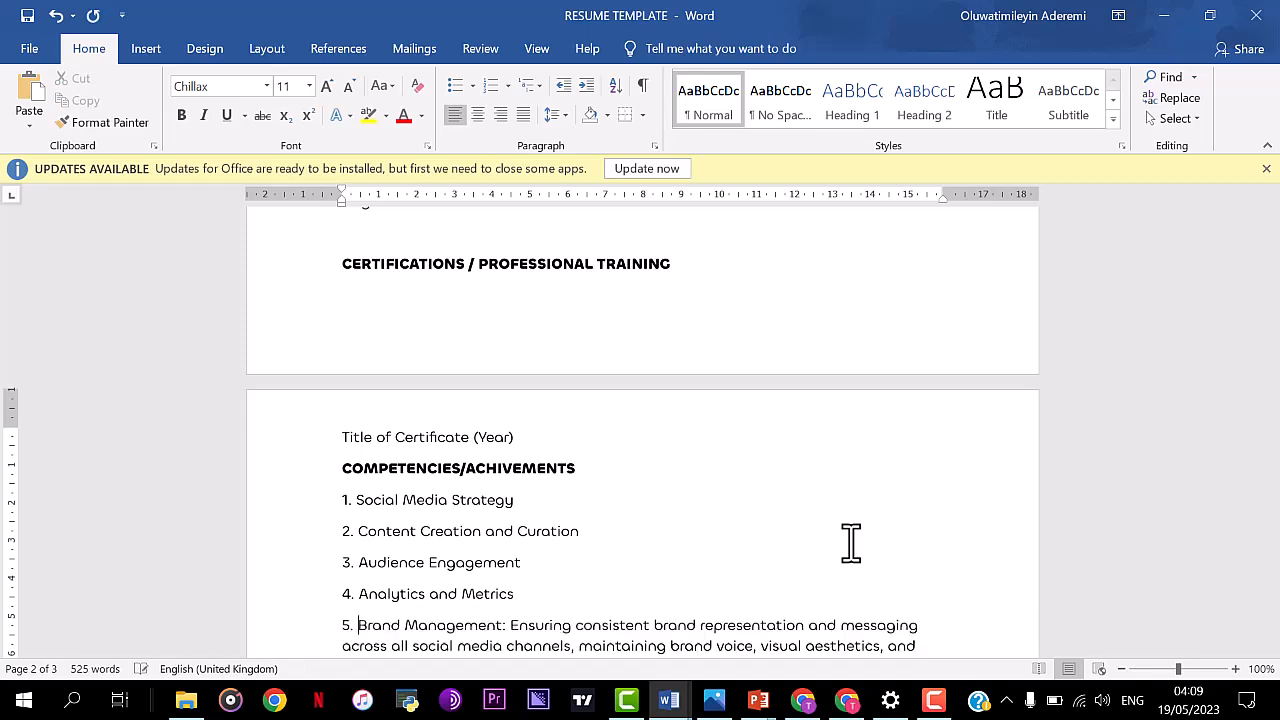
Step: Cut entry 5 down to Brand Management, without its description or the blank line below it
key(shift+Down)
key(shift+Down)
key(Delete)
key(Delete)
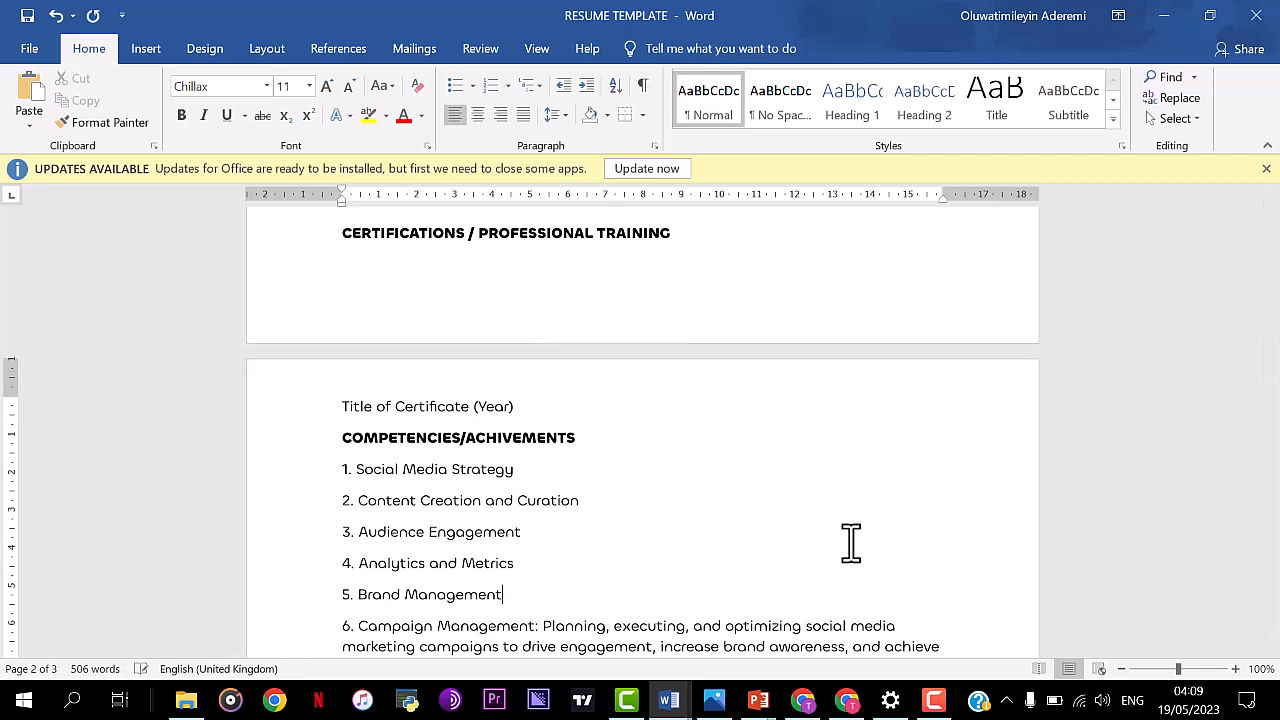
Step: Trim entry 6 to Campaign Management by deleting its description and the empty line that follows
key(shift+Down)
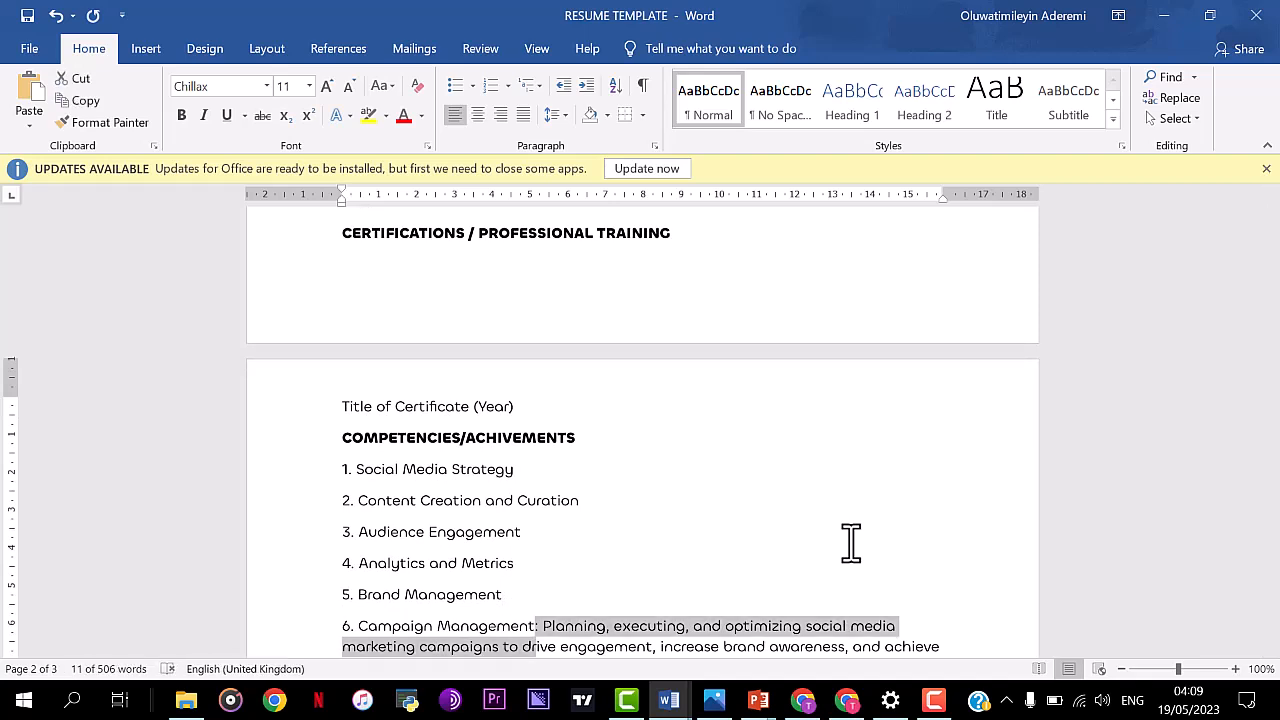
key(shift+Down)
key(shift+Down)
key(Delete)
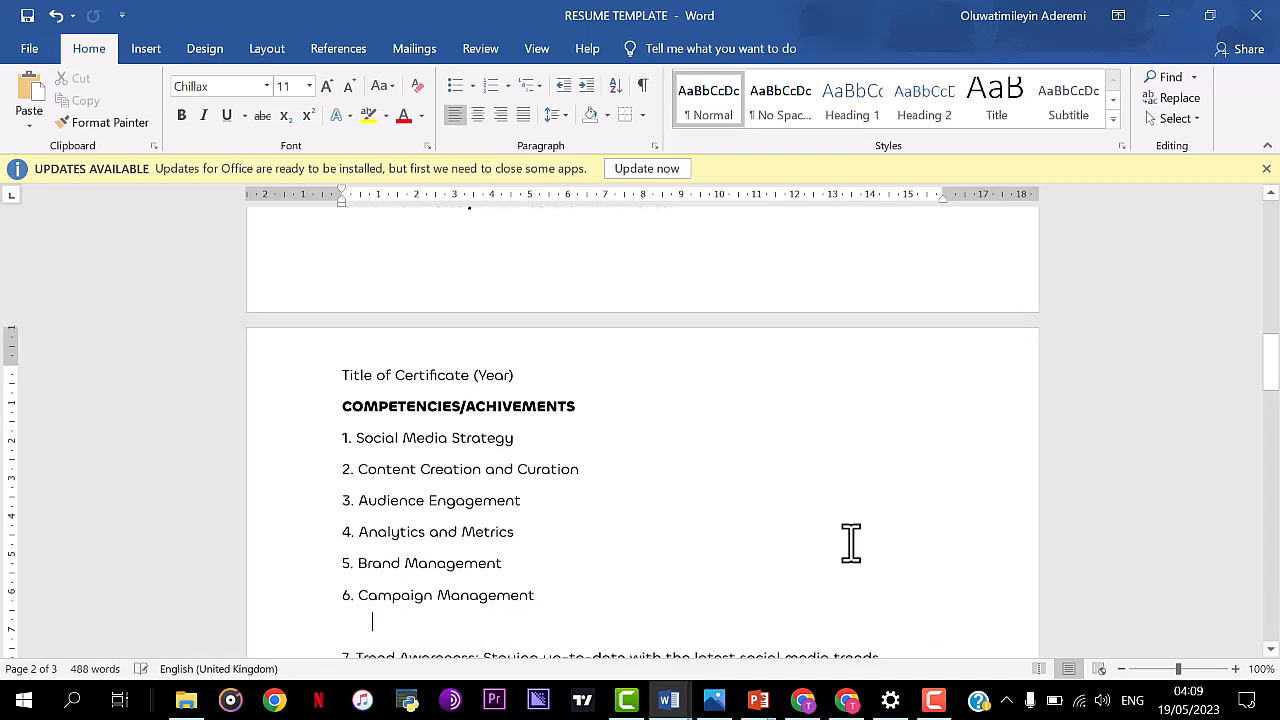
key(BackSpace)
Step: Delete the description and blank line after Trend Awareness in entry 7
key(Left)
key(shift+Down)
key(shift+Down)
key(shift+Down)
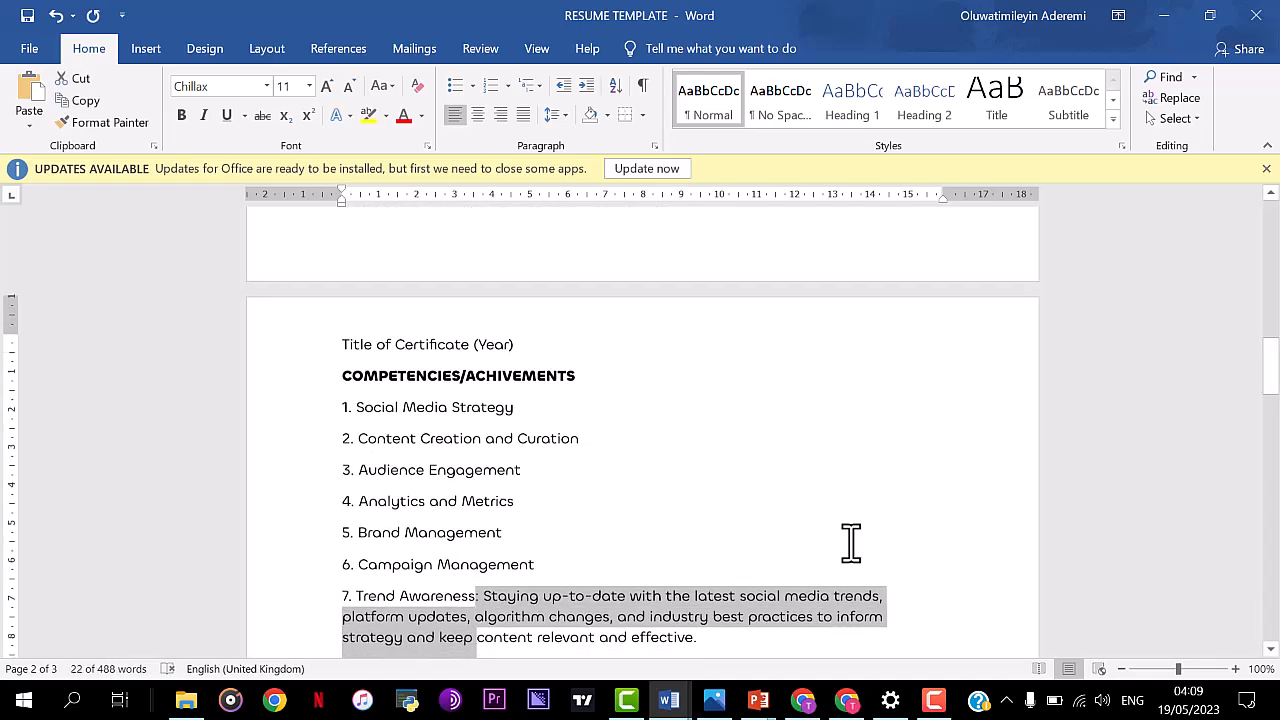
key(BackSpace)
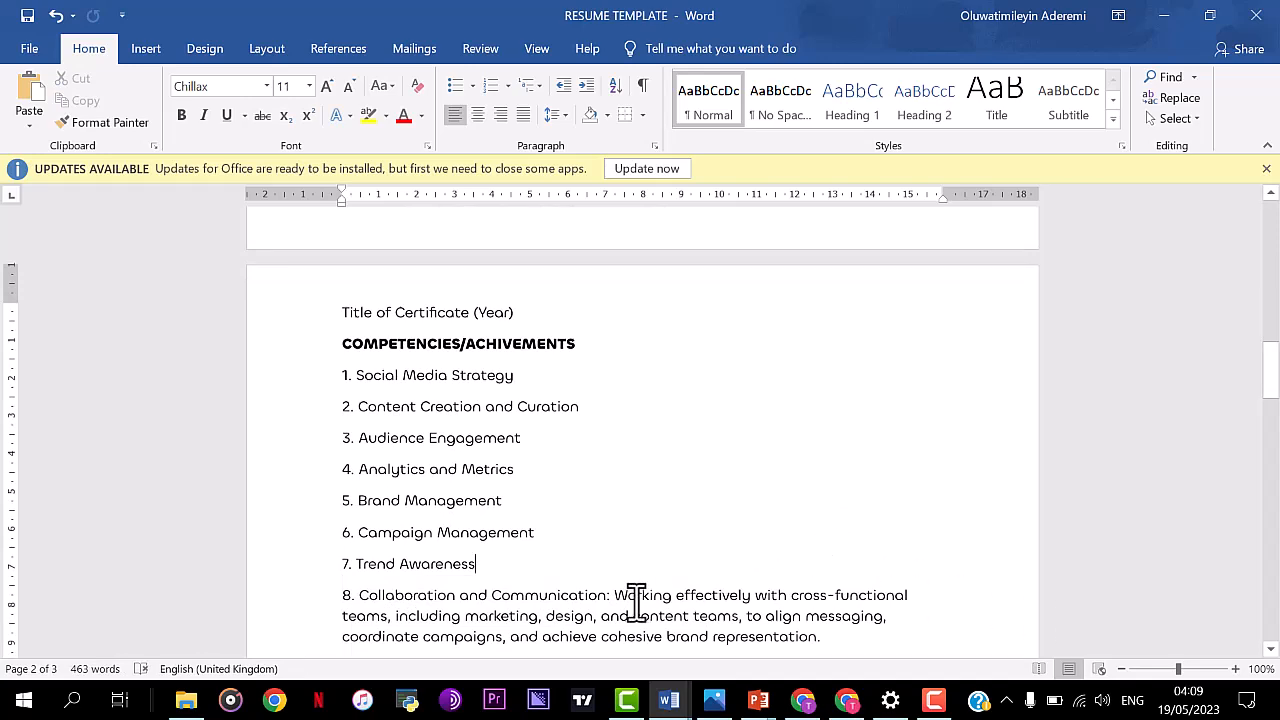
Step: Shorten entry 8 to Collaboration and Communication and delete the closing summary paragraph above TECHNOLOGICAL SKILLS
drag(606, 595, 920, 646)
drag(458, 537, 478, 575)
key(Delete)
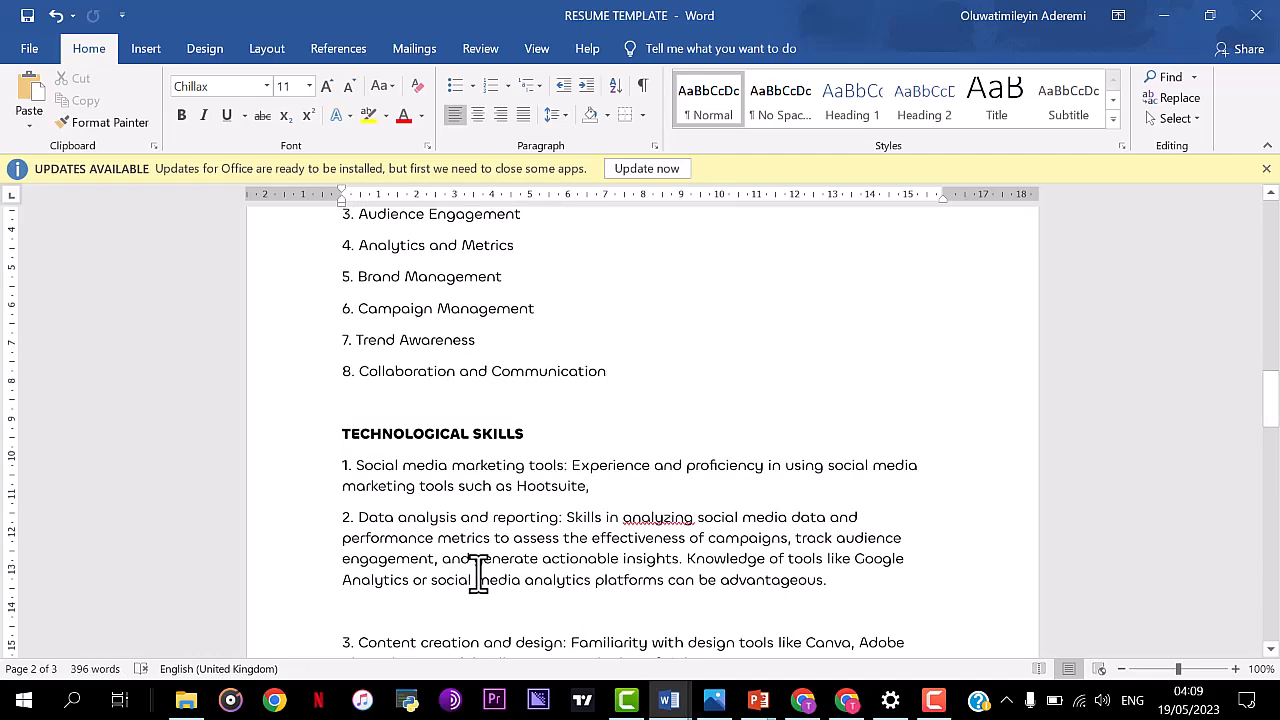
Step: Review the shortened competency list from its last entry back up to the COMPETENCIES/ACHIVEMENTS heading
key(Up)
key(Up)
key(Up)
key(Up)
key(Up)
key(Up)
key(Up)
key(Up)
key(Up)
key(Up)
key(Up)
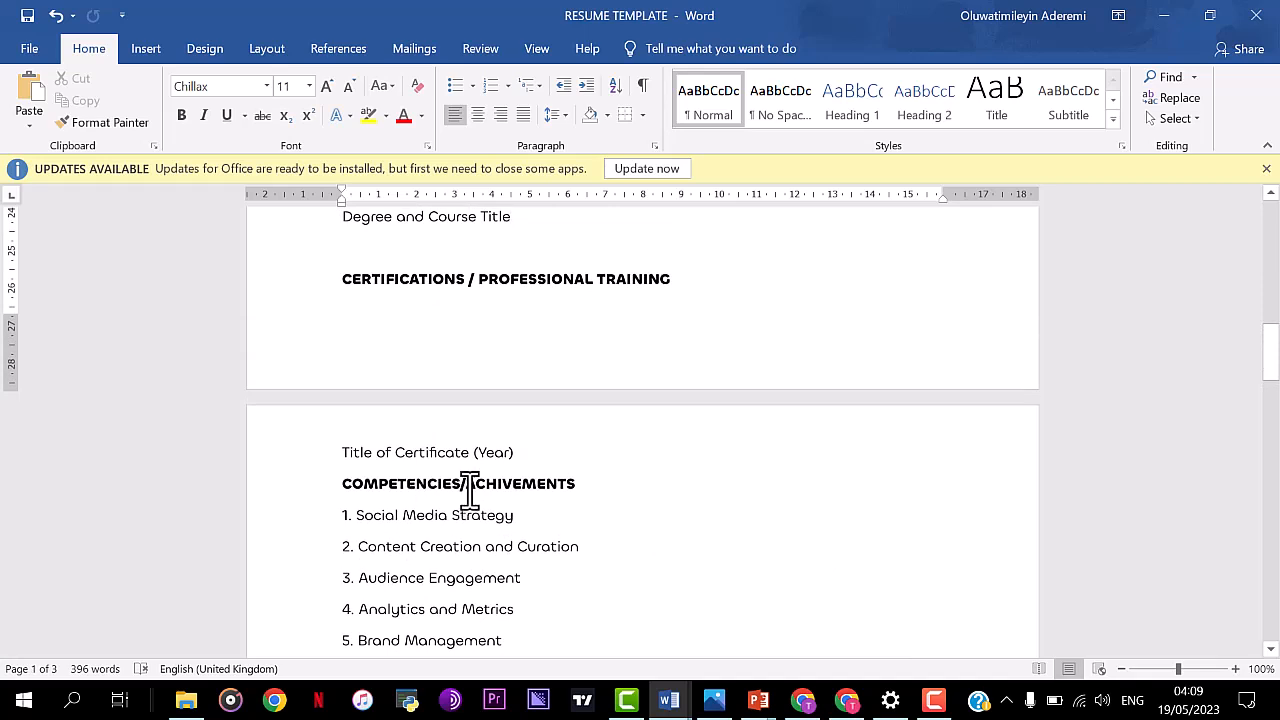
Step: Shorten the COMPETENCIES/ACHIVEMENTS heading to COMPETENCIES by deleting its second half along with the slash
drag(462, 488, 580, 491)
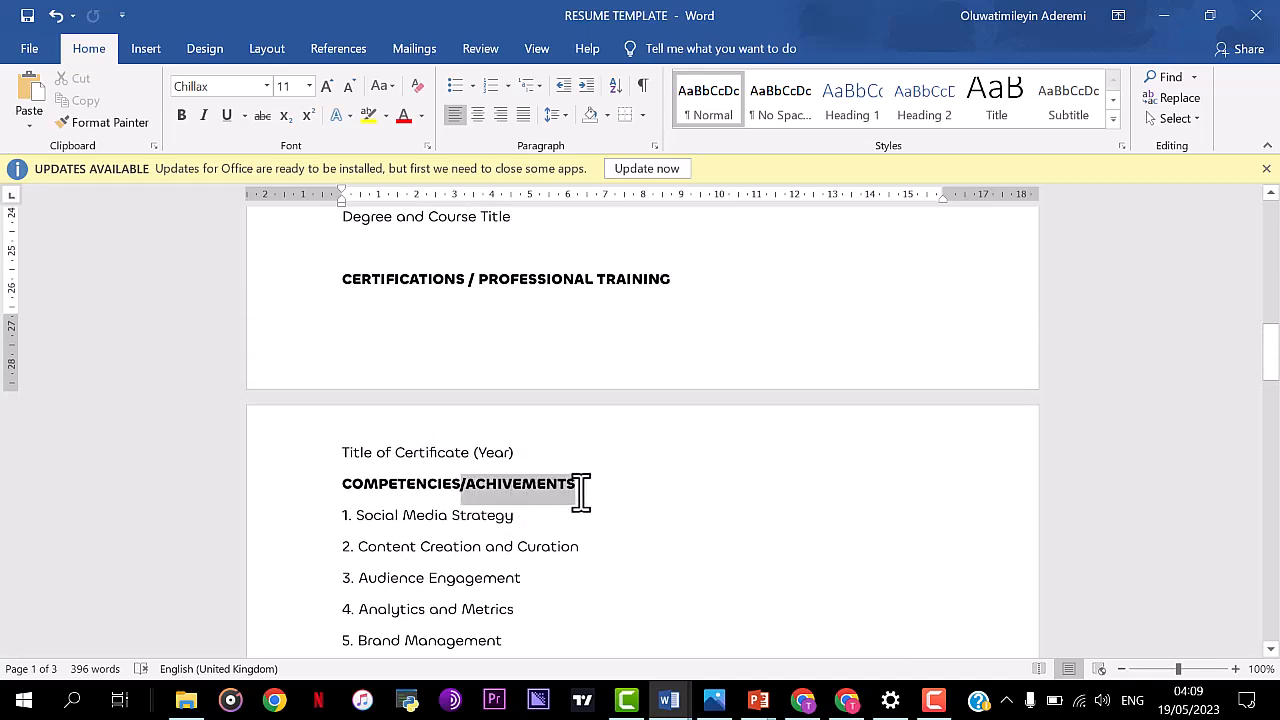
key(BackSpace)
Step: Review the resume from the competencies down to AWARDS and REFERENCE, then back up to the summary placeholder under the name
key(Down)
key(Down)
scroll(581, 490, down, 12)
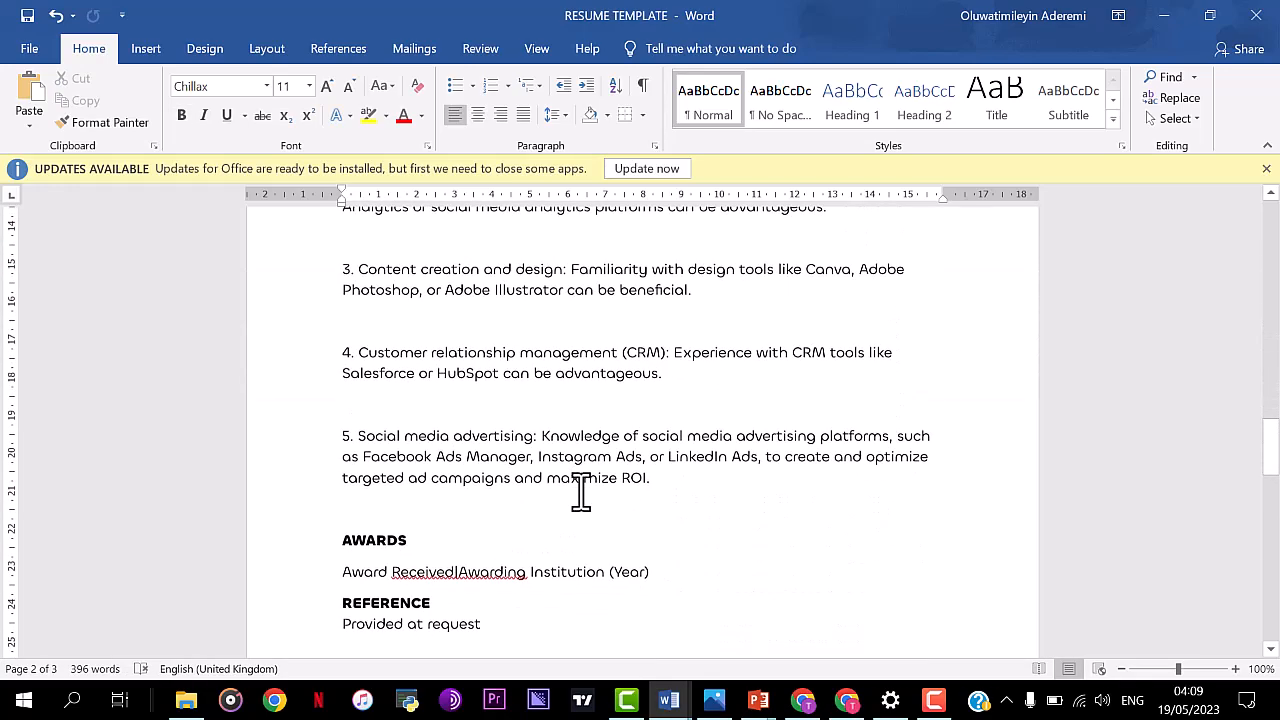
key(ctrl+End)
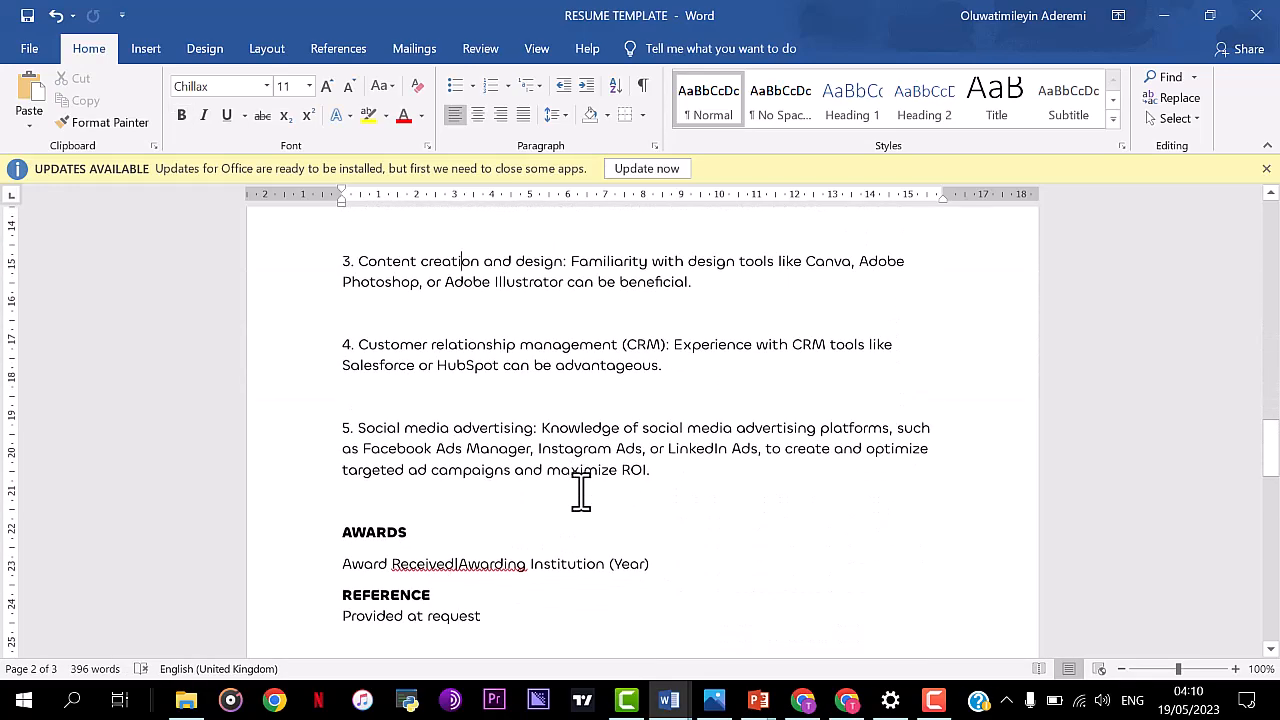
scroll(581, 490, up, 5)
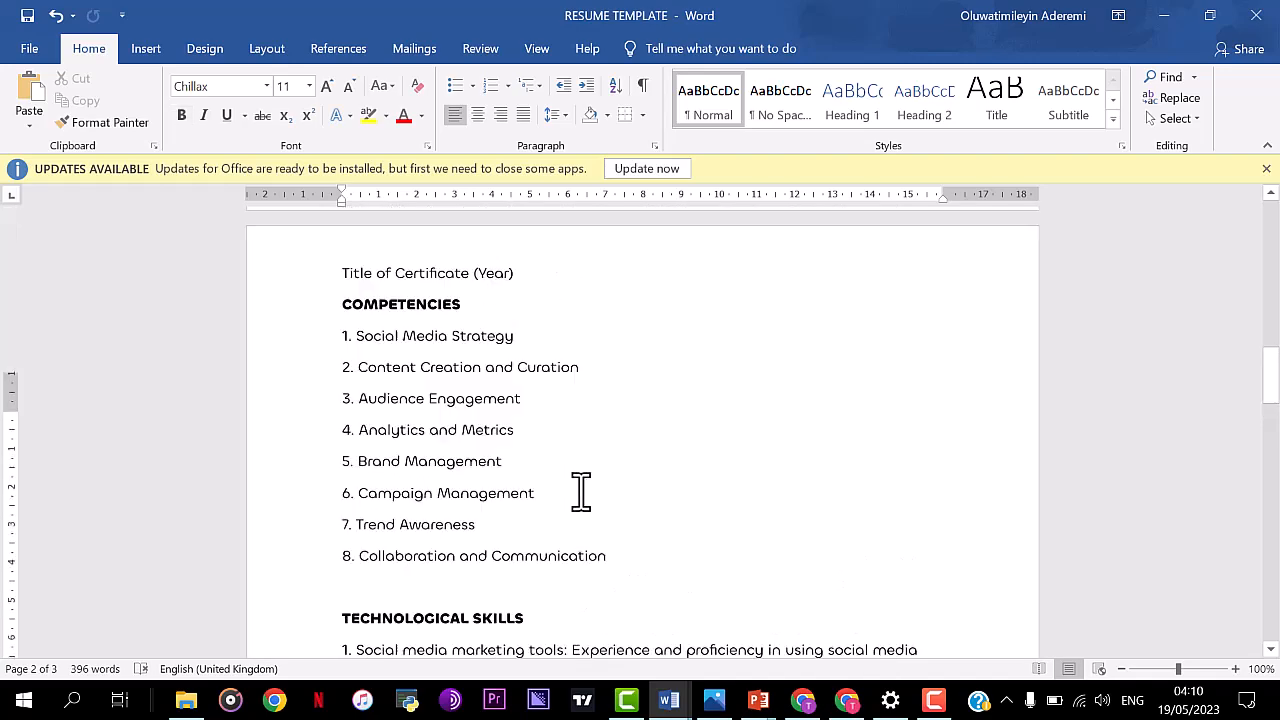
scroll(581, 490, up, 8)
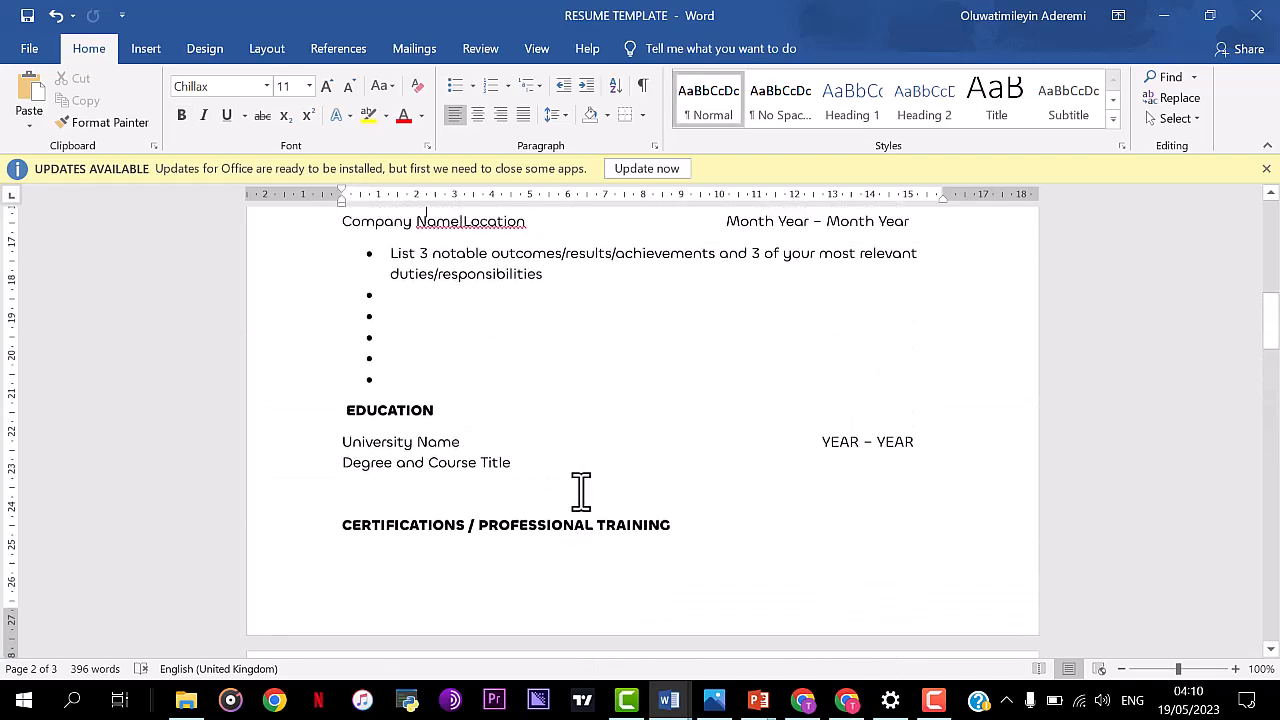
scroll(581, 490, up, 4)
scroll(581, 490, up, 2)
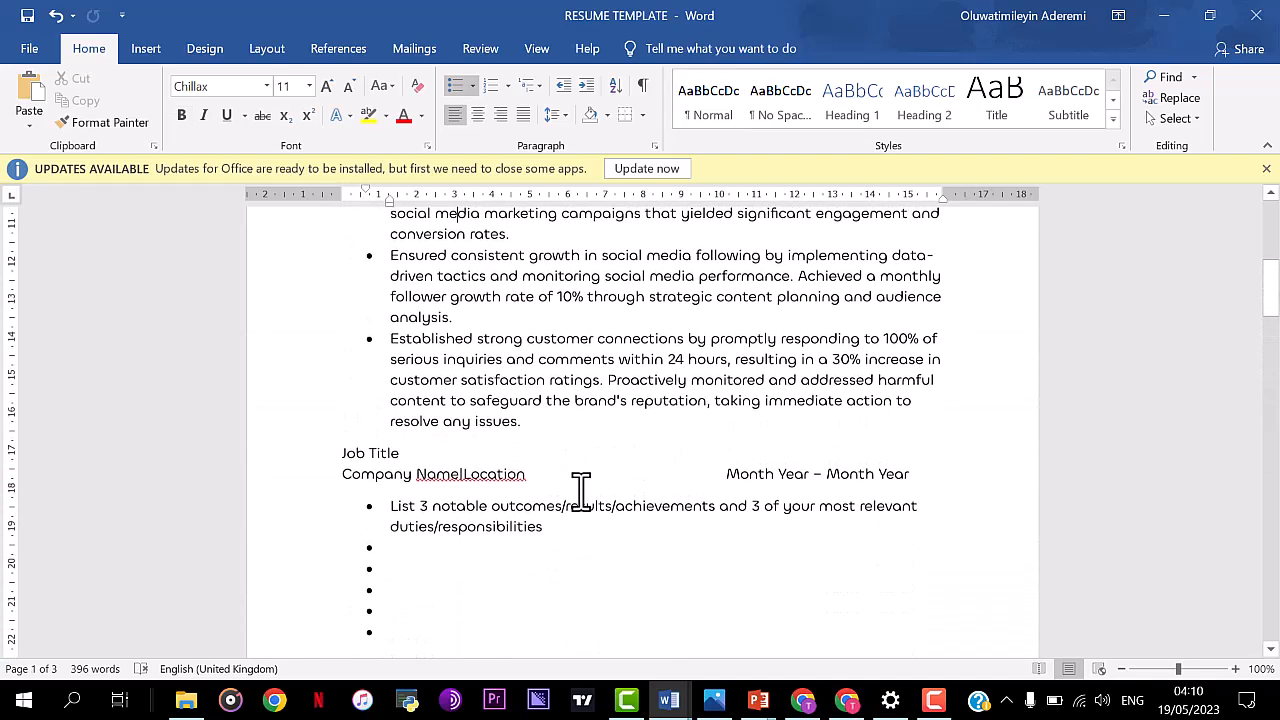
key(ctrl+Home)
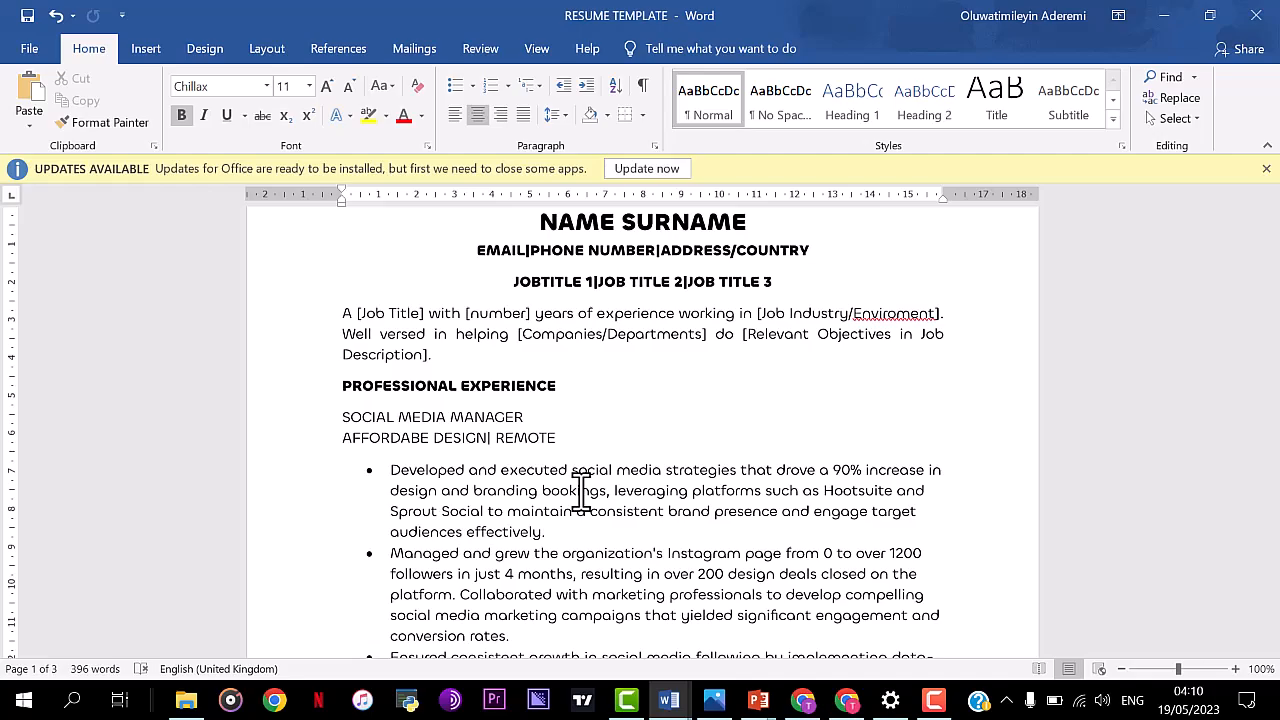
Step: Switch to ChatGPT and request a passive third-person professional summary covering 2 years' experience and the social media manager vacancy, based on the bracketed summary template
key(alt+Tab)
text(I need you to write me a professional summary. Can you write it in a resume language (passive third person)? Without using they, the e.t.c. Can you also summarize my 2 years experience and the relevant problems I can solve that relate to the social media manager job vacancy I provided to you earlier in this session. And also use this template as the base for my resume professional summary: A [job title] with [number] years of experience working in [Job industry/environment]. Well versed in helping [companies/departments] do [relevant listed in job description])
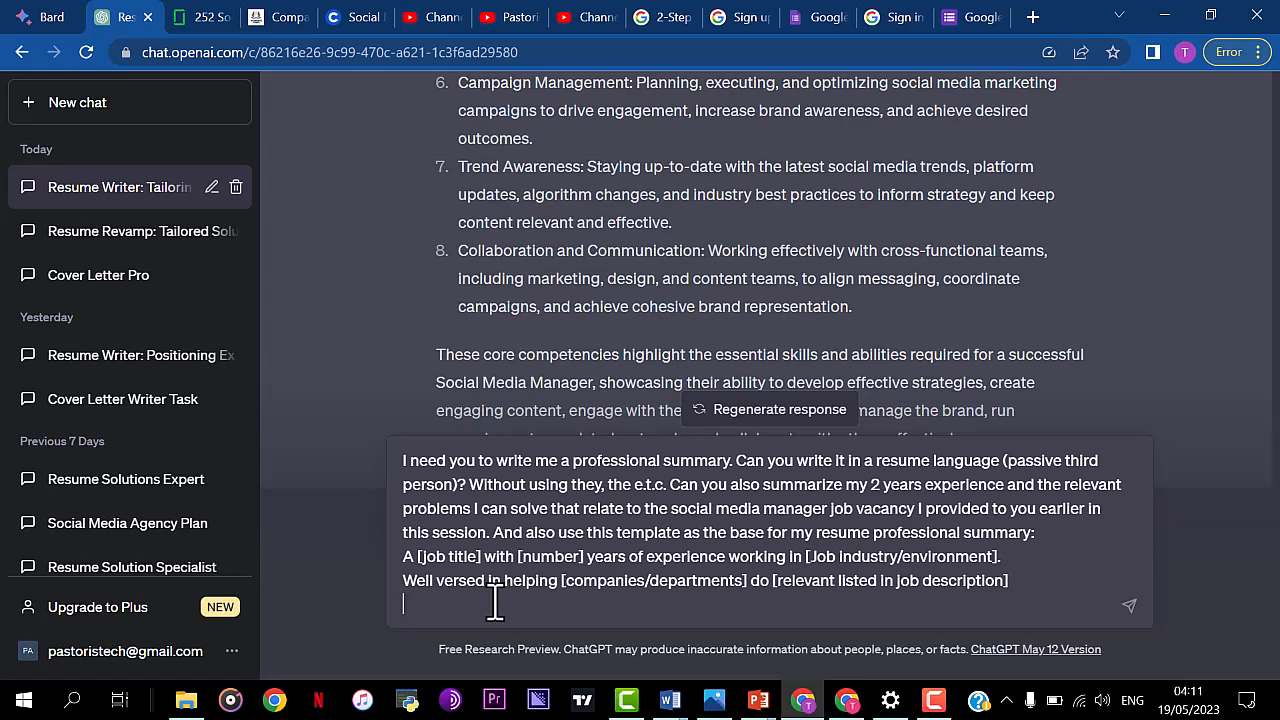
key(Return)
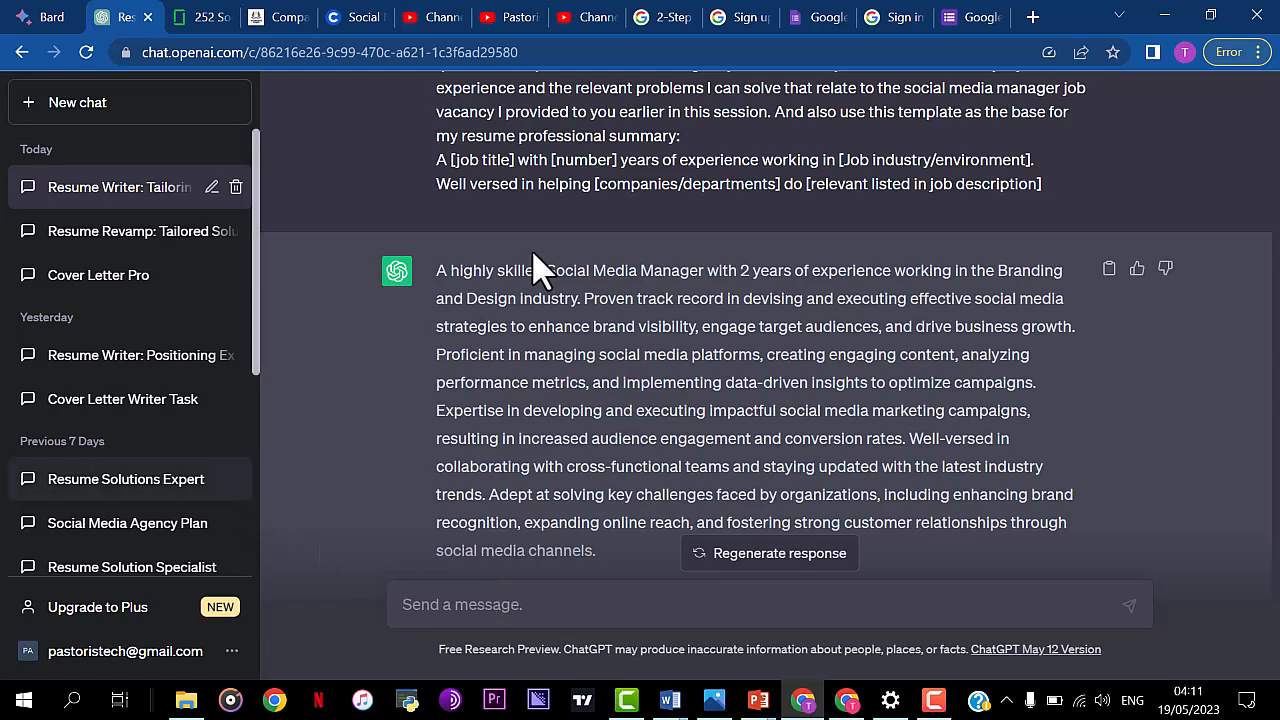
Step: Copy the generated professional summary and paste it over the bracketed summary placeholder in the RESUME TEMPLATE document in Word
scroll(451, 268, down, 2)
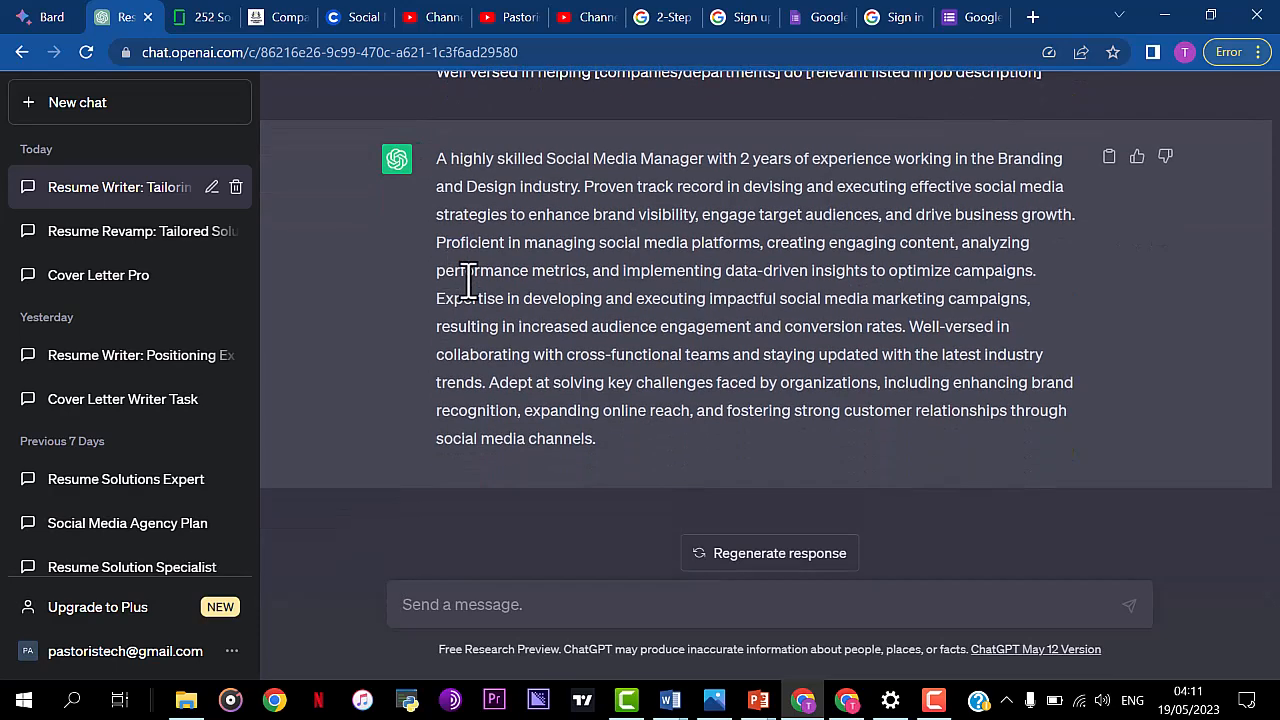
click(1109, 157)
mouse_move(672, 708)
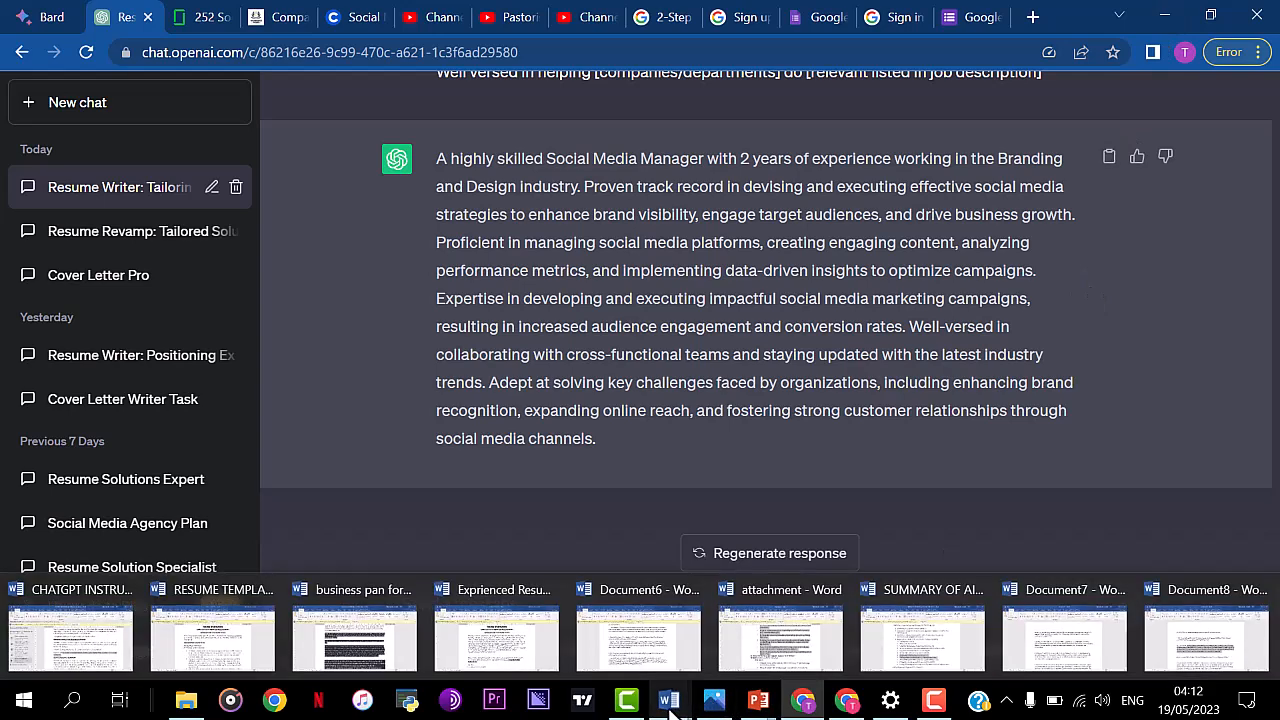
click(176, 636)
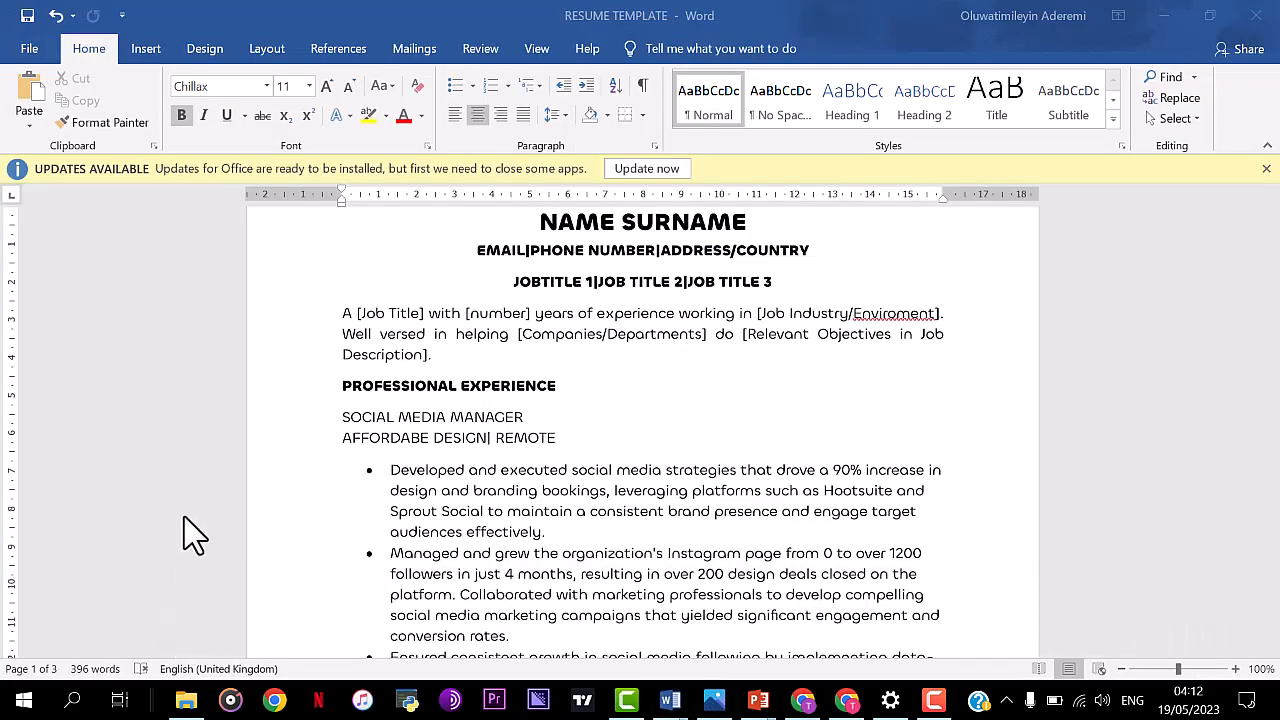
drag(337, 314, 437, 355)
key(ctrl+v)
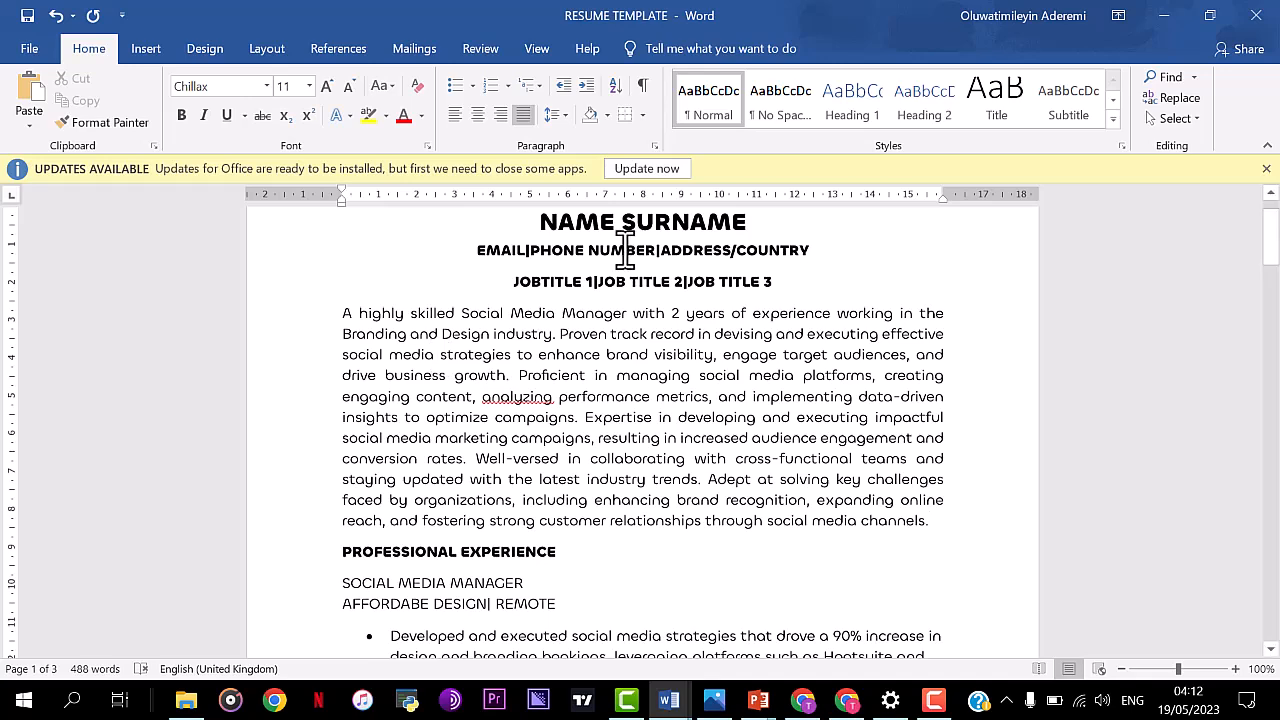
Step: Review the filled-in resume from the professional summary down to the AWARDS section and back to the document's beginning
scroll(625, 250, down, 20)
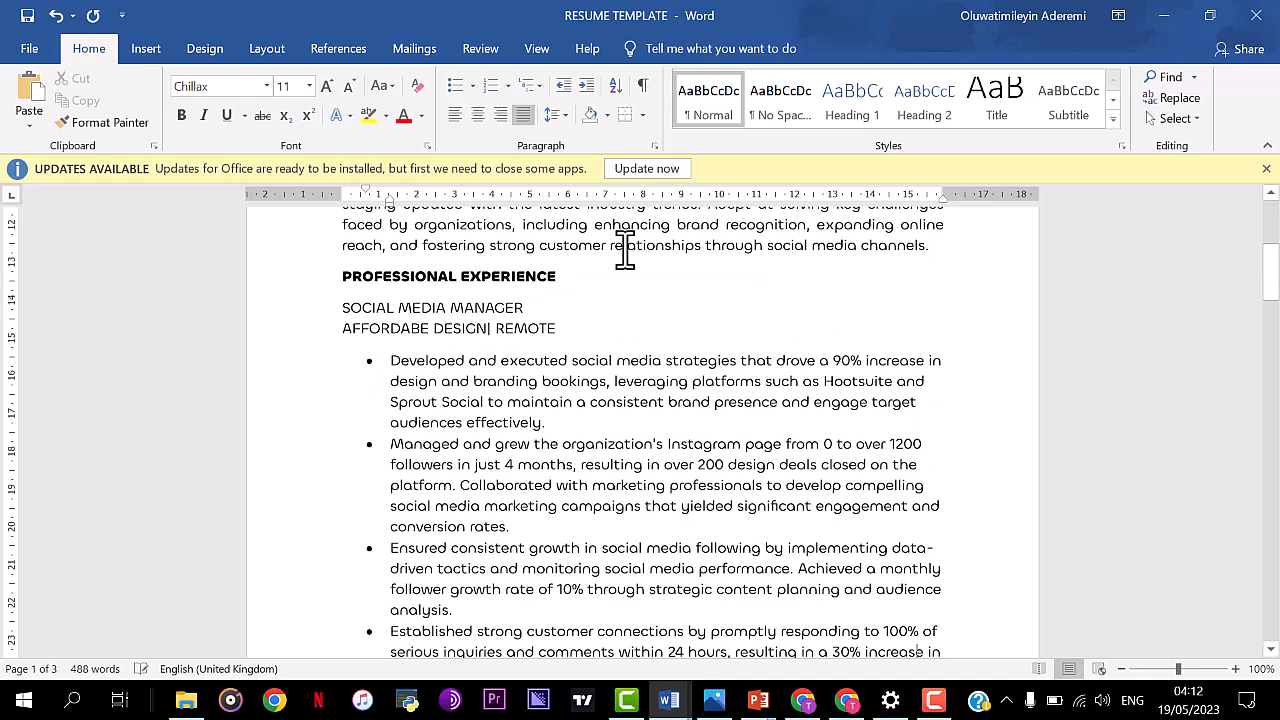
scroll(625, 250, down, 15)
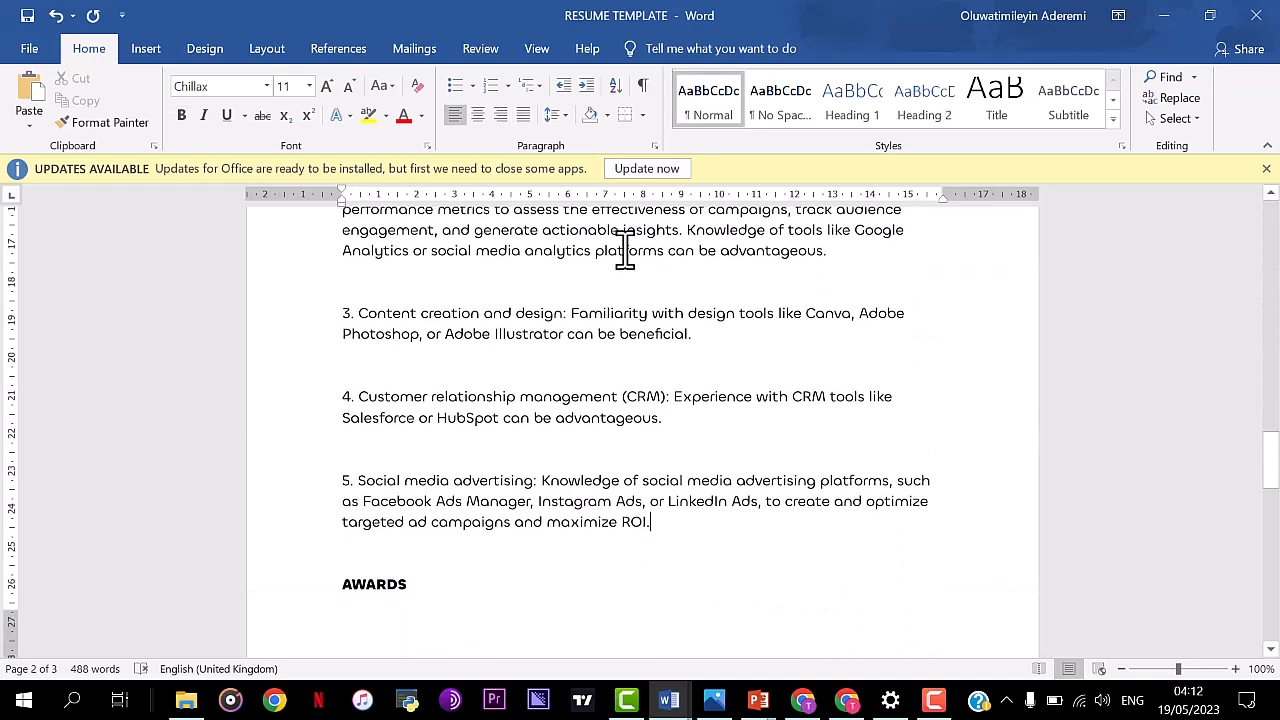
scroll(625, 250, up, 5)
scroll(625, 250, up, 20)
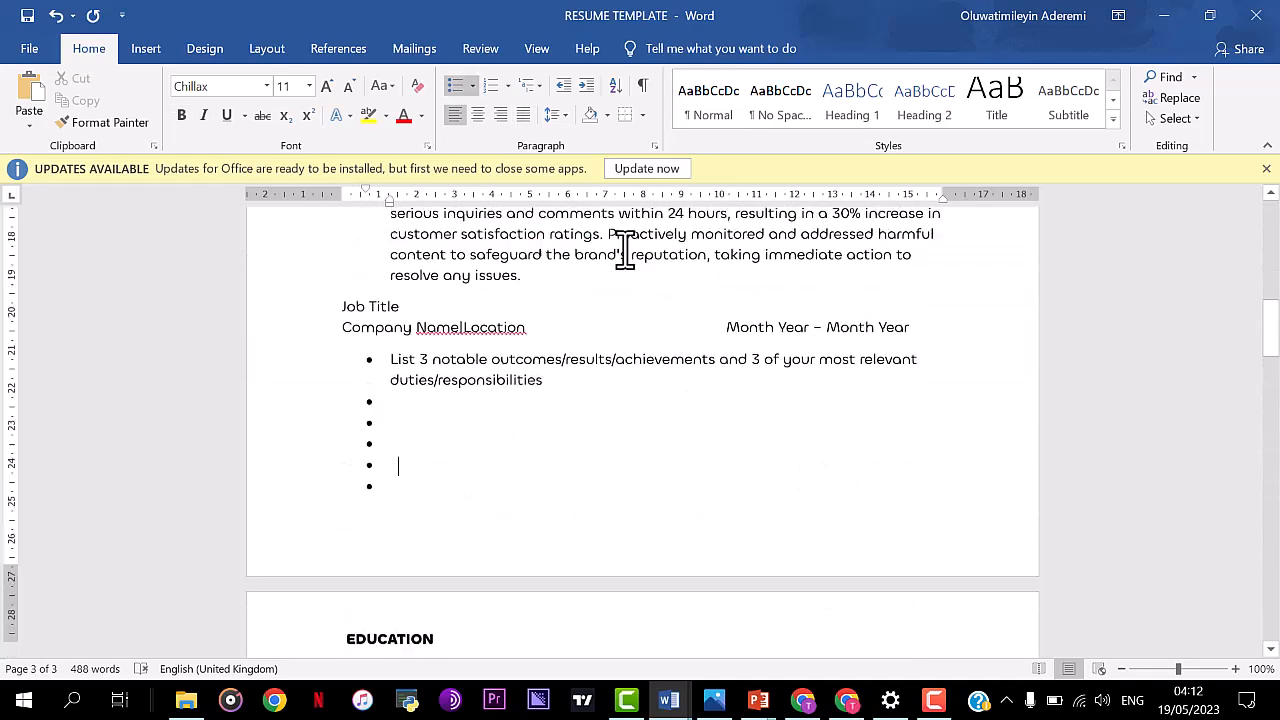
key(ctrl+Home)
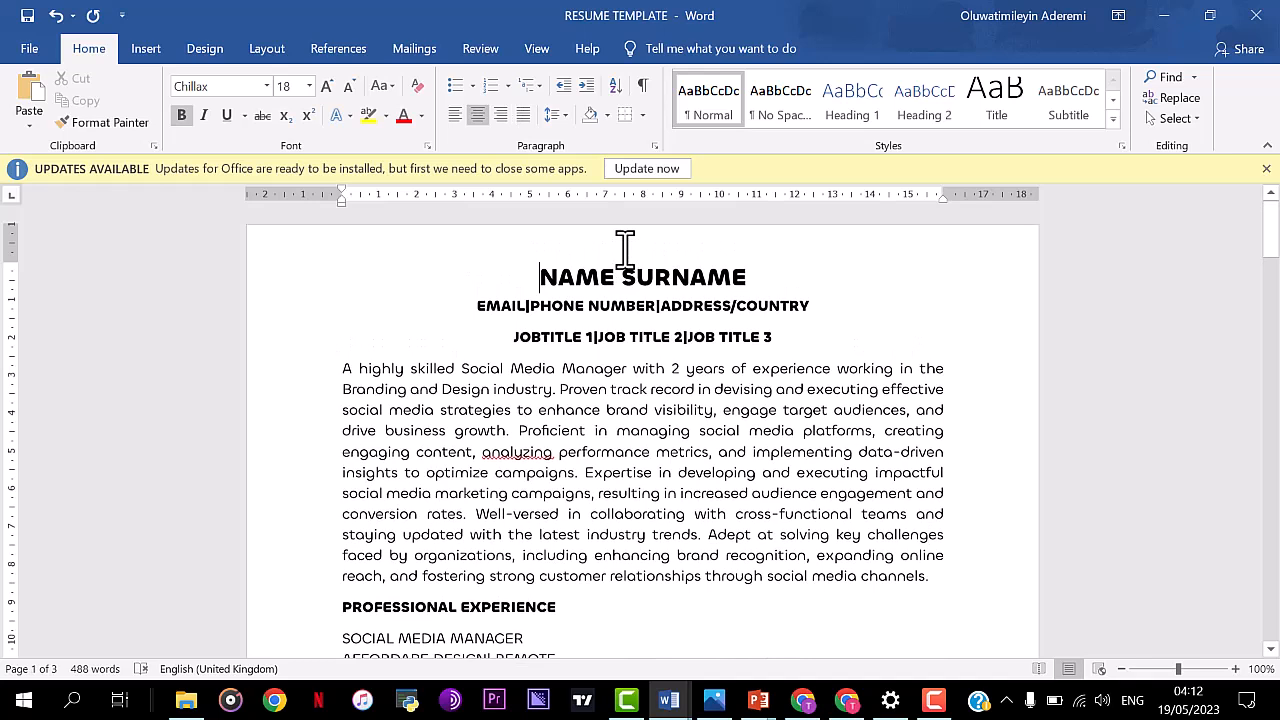